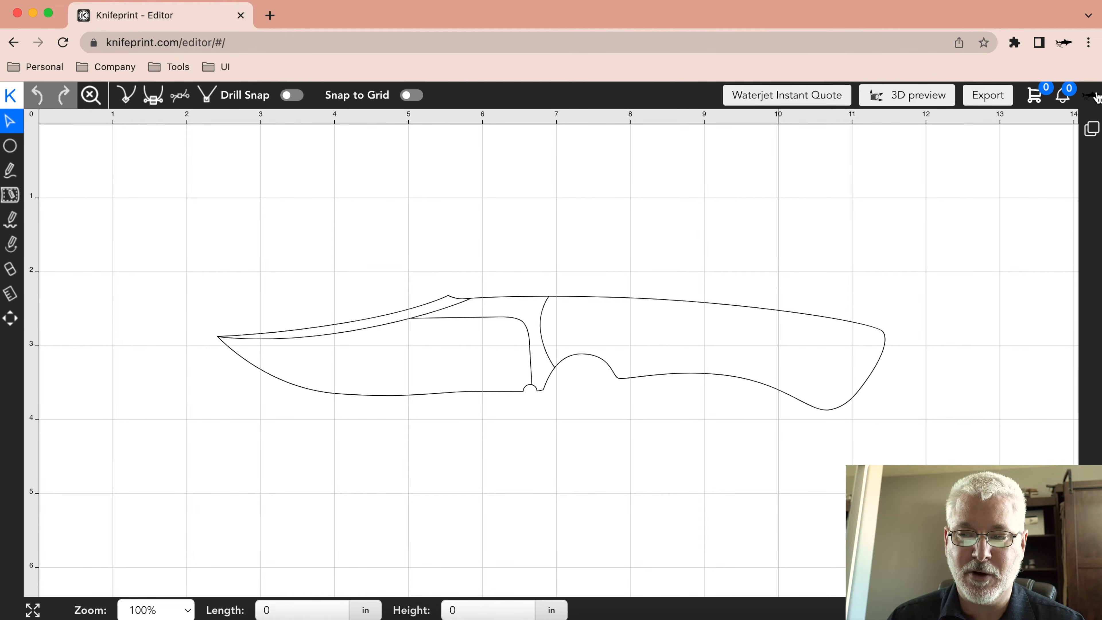
Open the editor settings, review the base unit choices and the general, snap and drill snap options, and close them unchanged.
click(1091, 95)
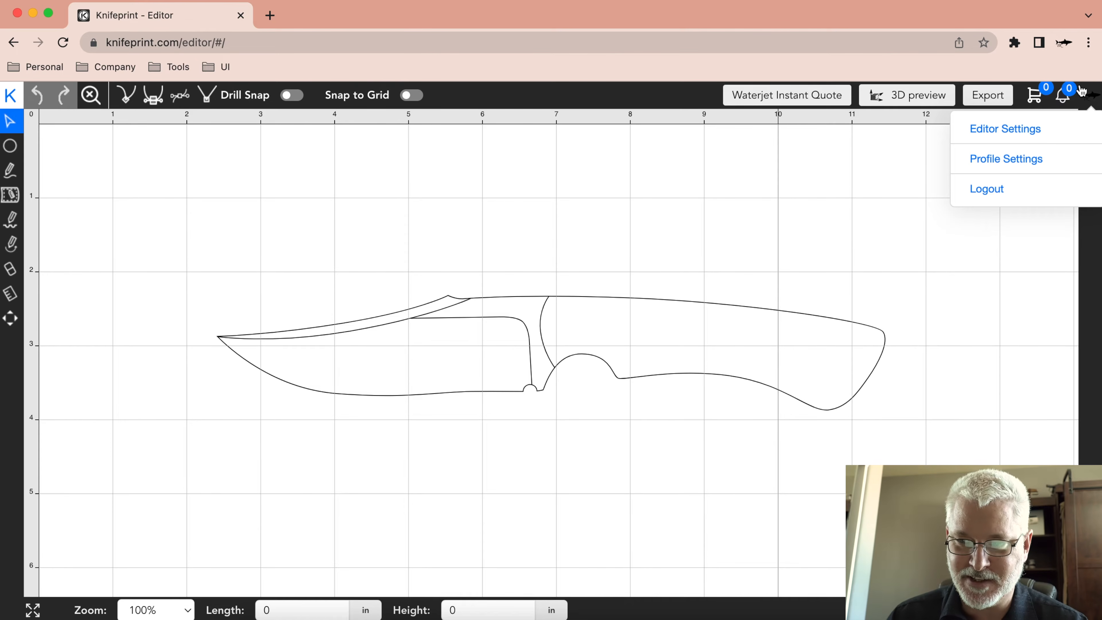
click(1019, 136)
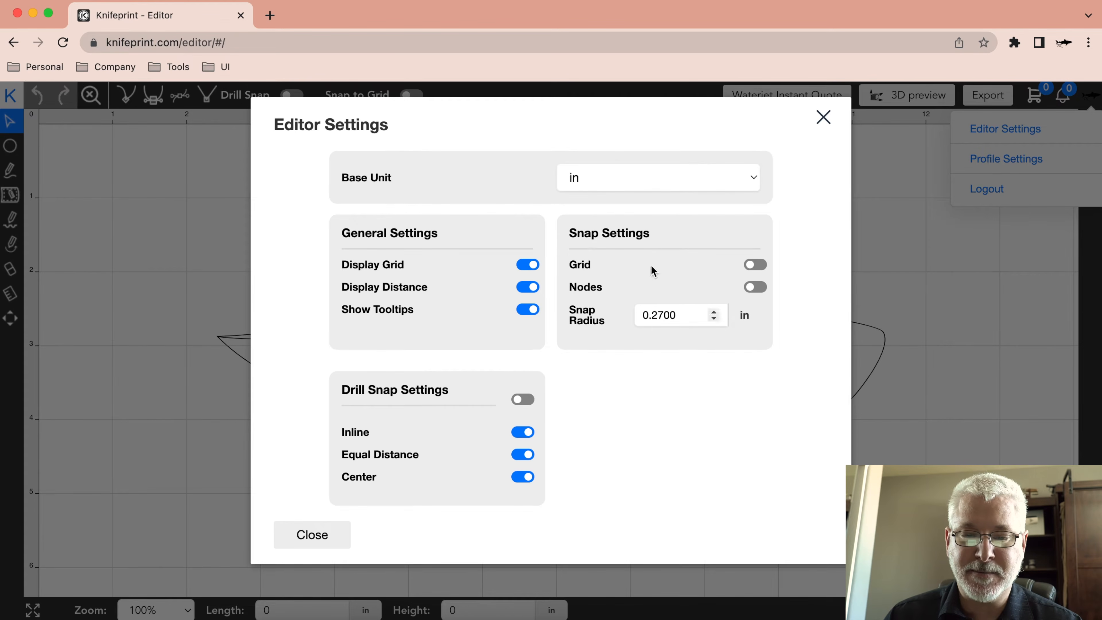
click(613, 190)
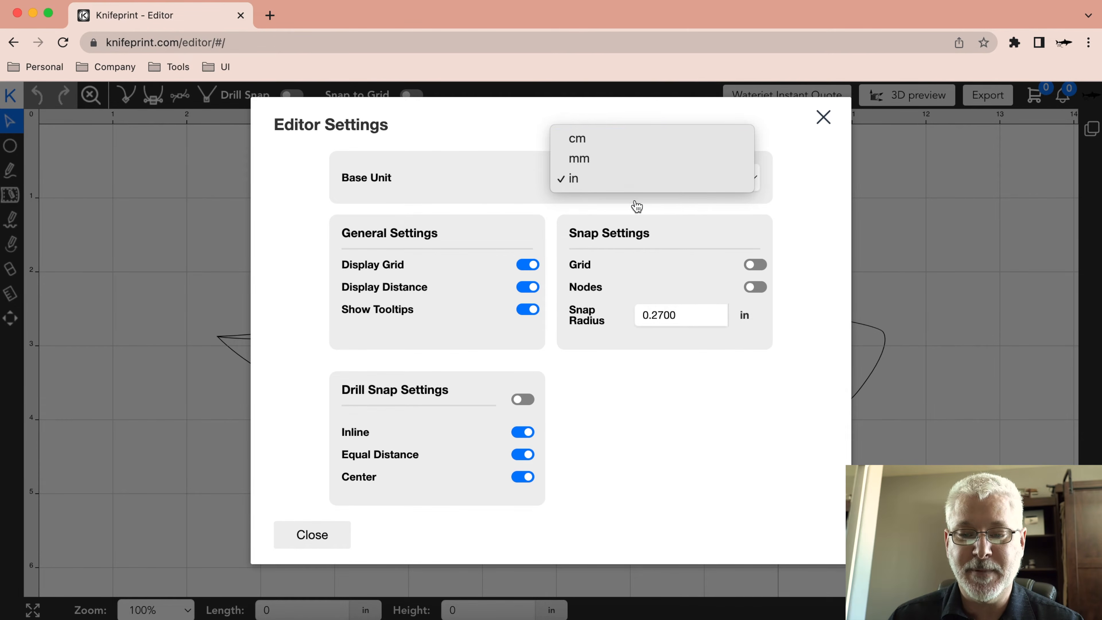
click(781, 197)
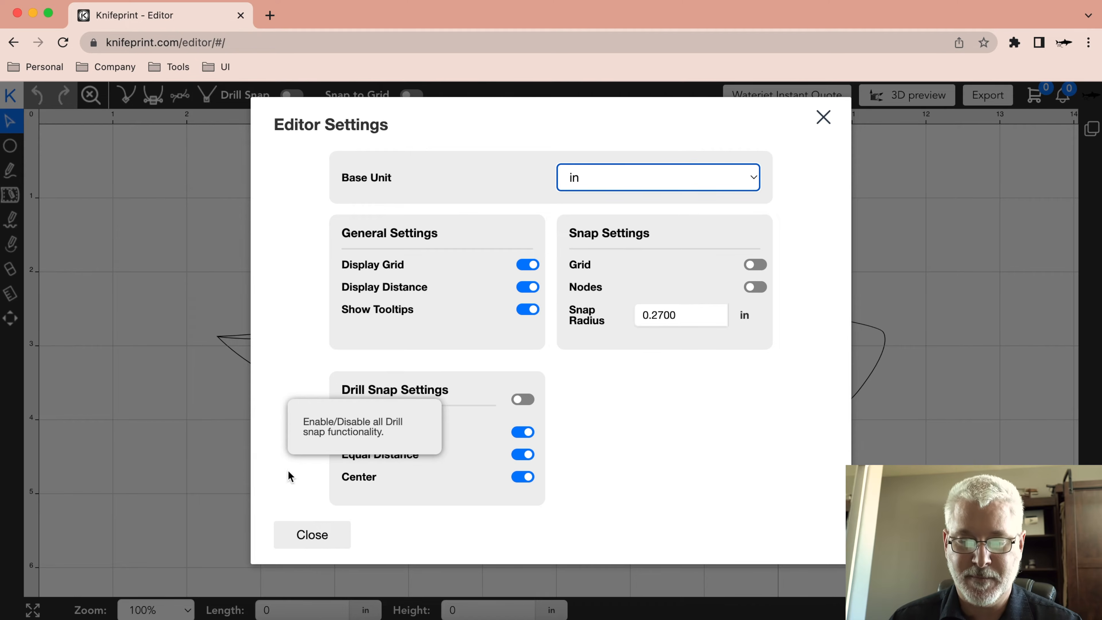
click(308, 538)
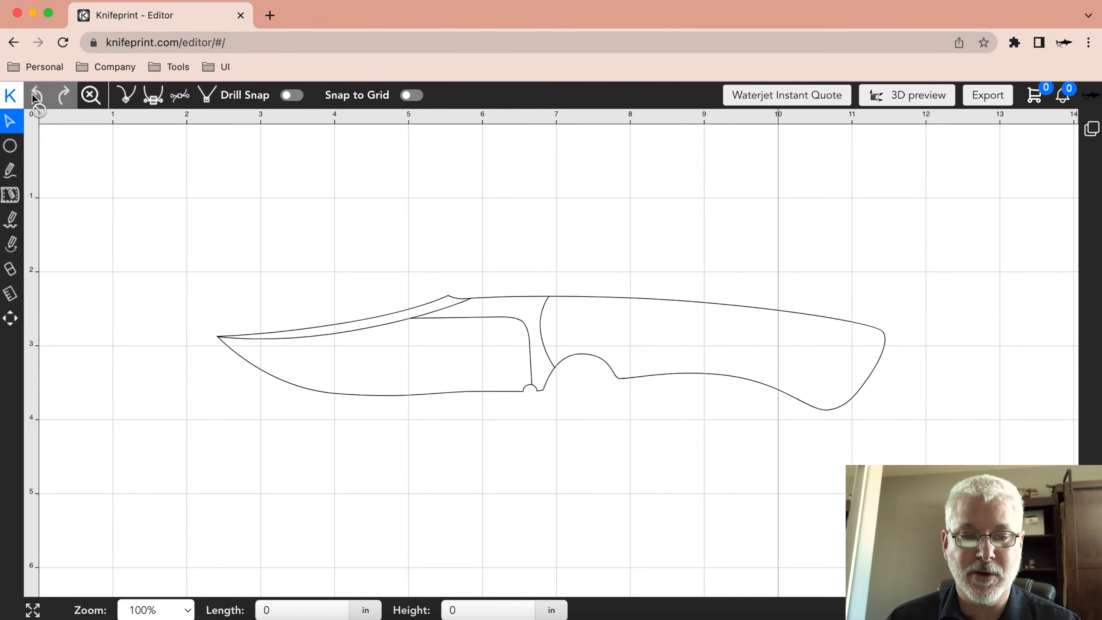
Open the projects page and browse the saved knife designs under My Projects.
click(11, 96)
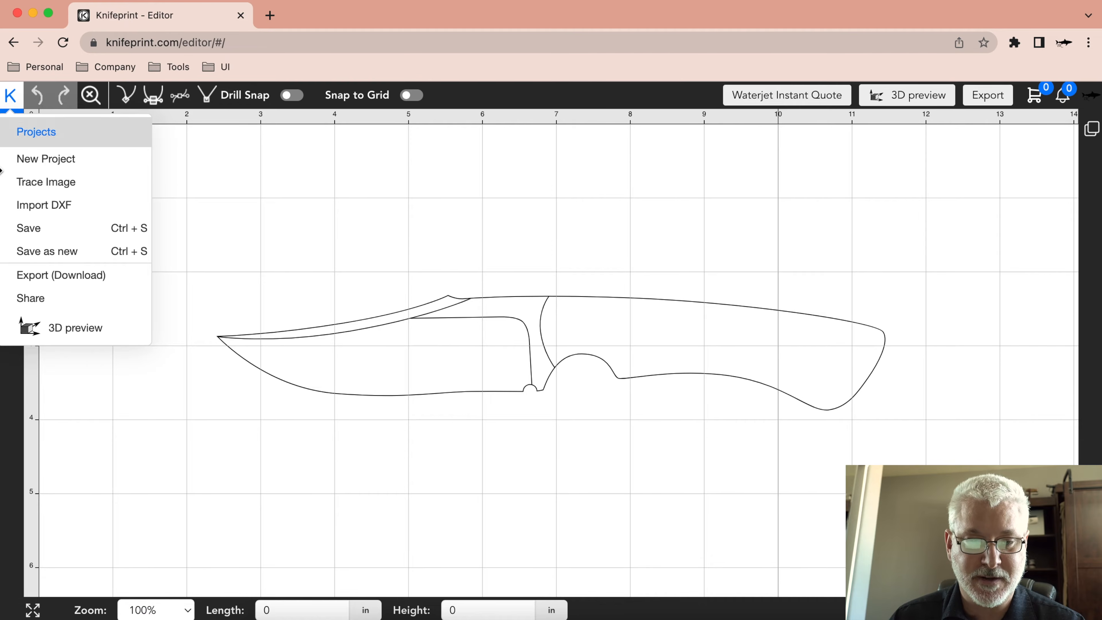
click(60, 140)
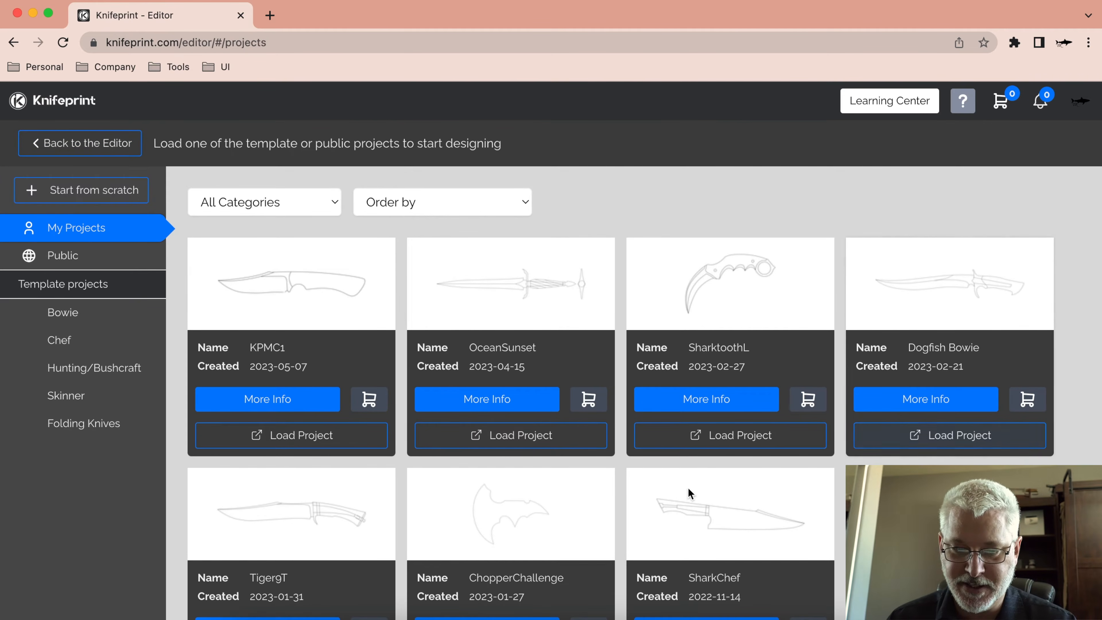
scroll(445, 375, down, 10)
scroll(445, 364, up, 3)
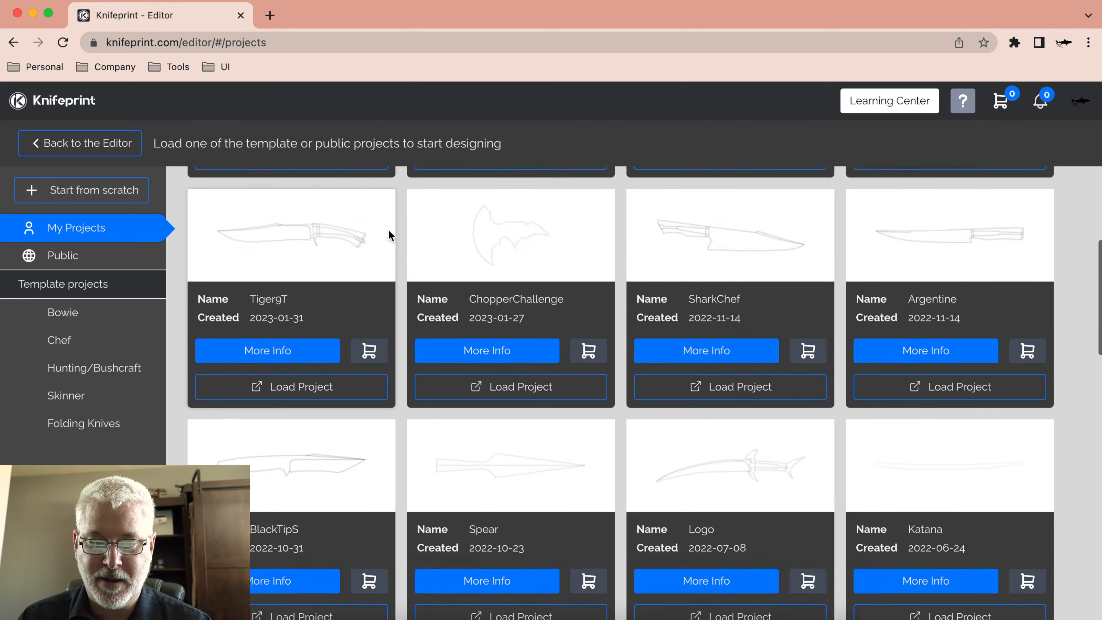
scroll(389, 235, up, 5)
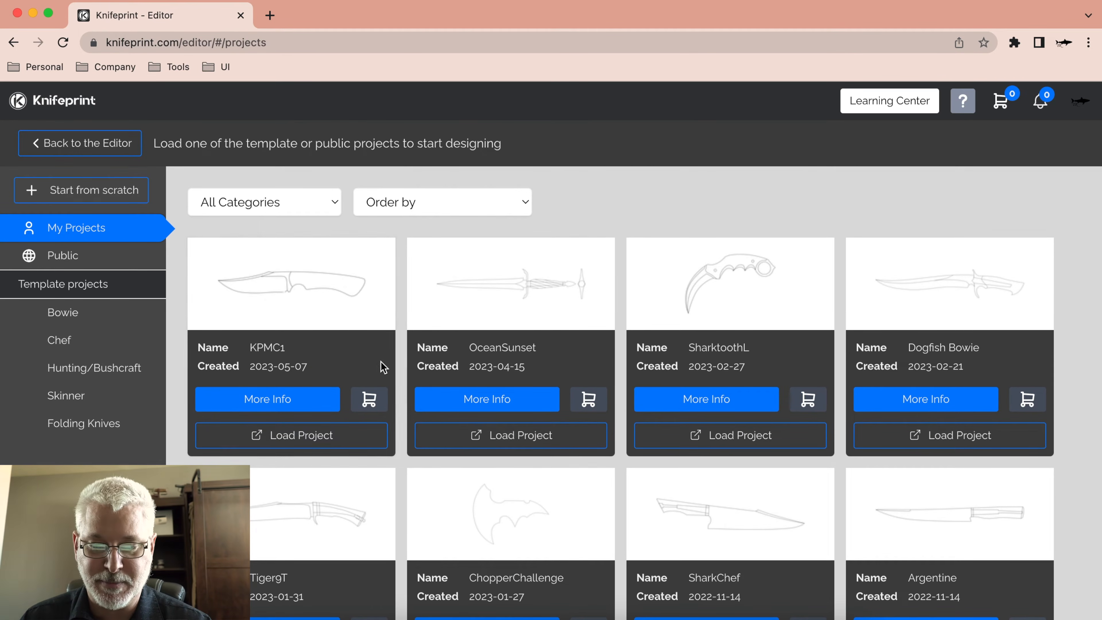
Review the KPMC1 project's info and its scope choices, keep it private, and load the project into the editor.
click(306, 401)
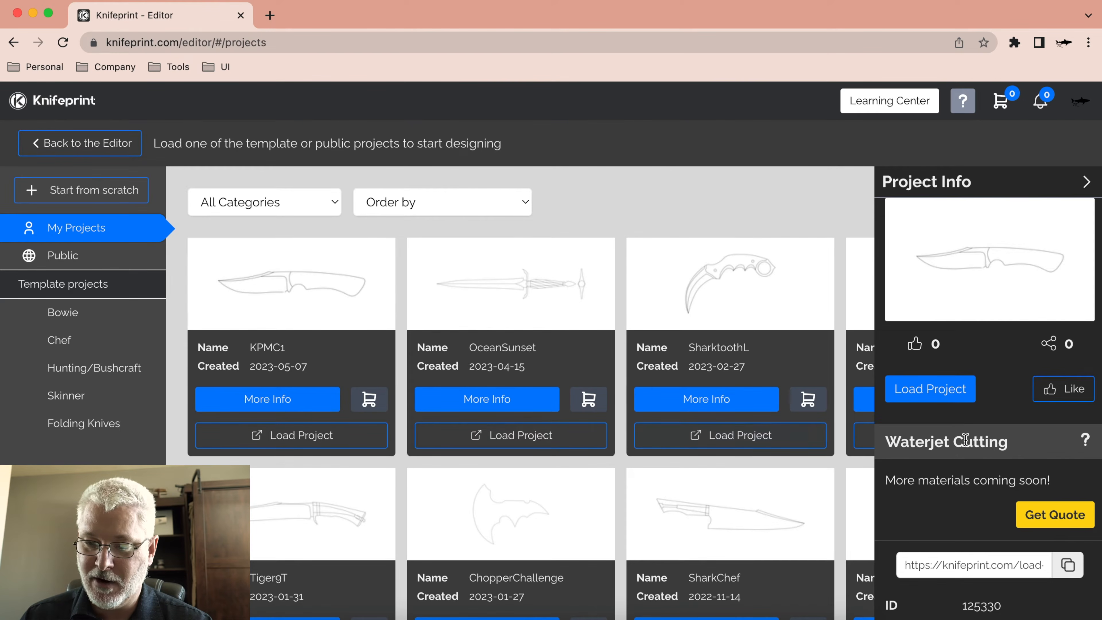
scroll(966, 440, down, 6)
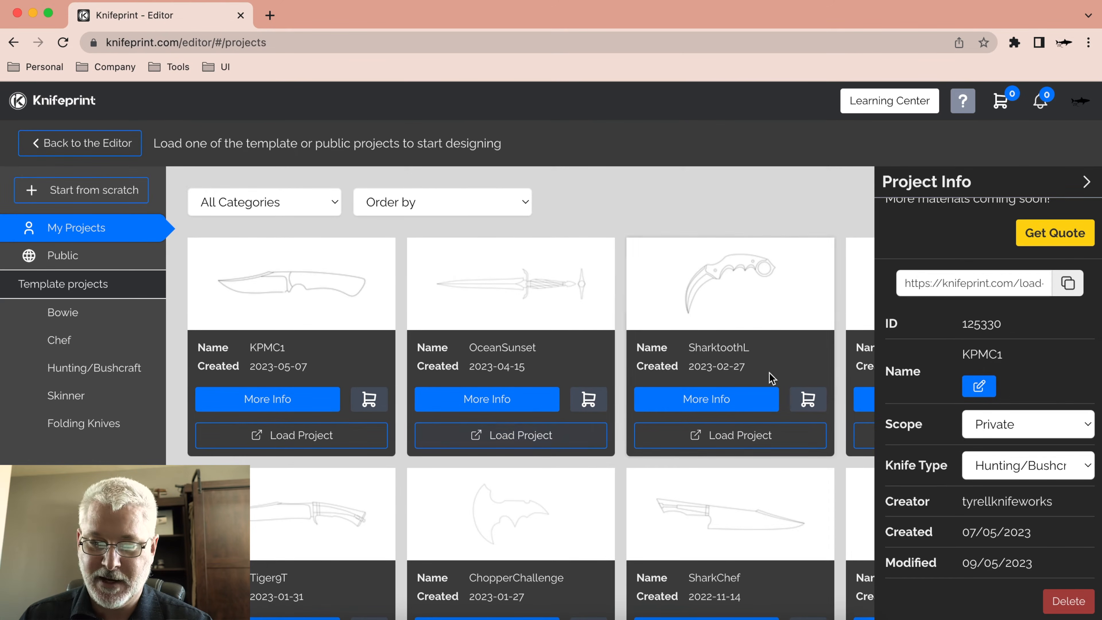
click(994, 421)
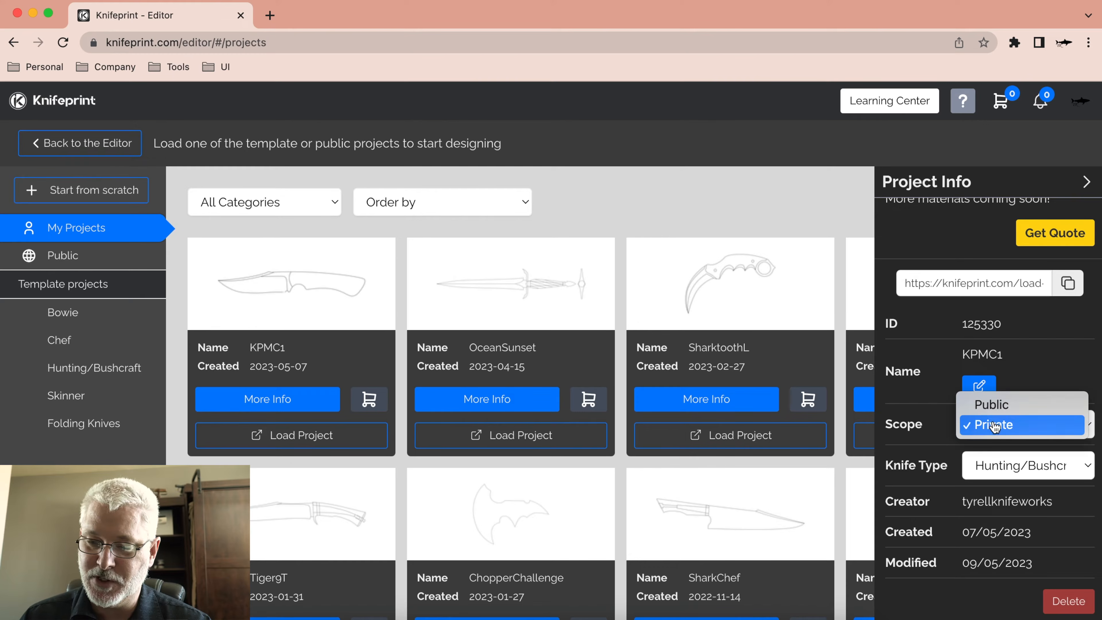
click(1046, 352)
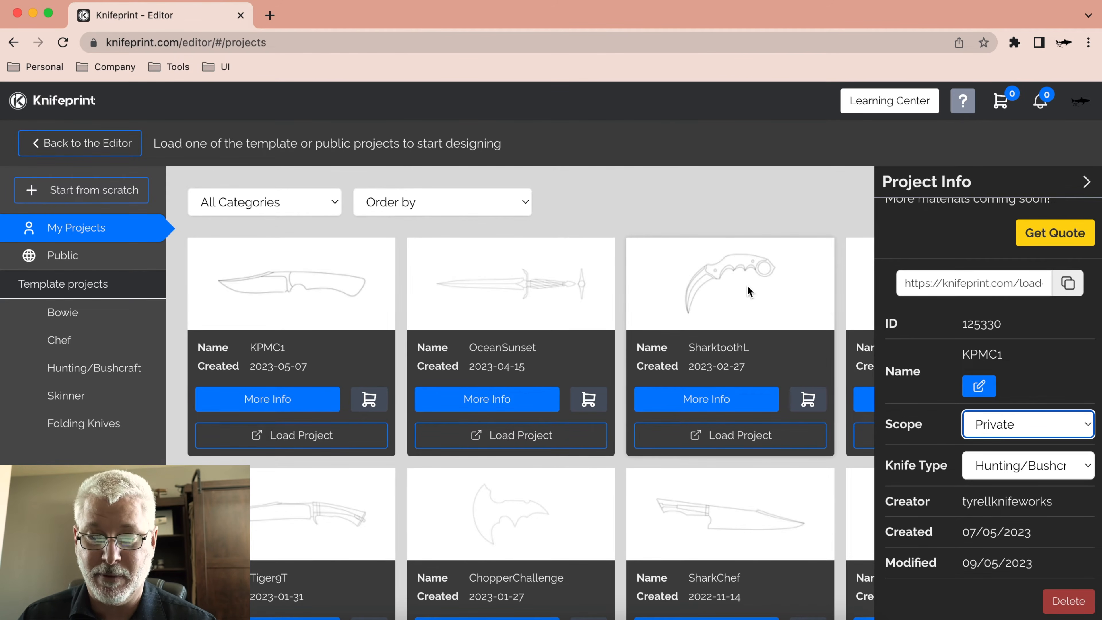
click(1086, 182)
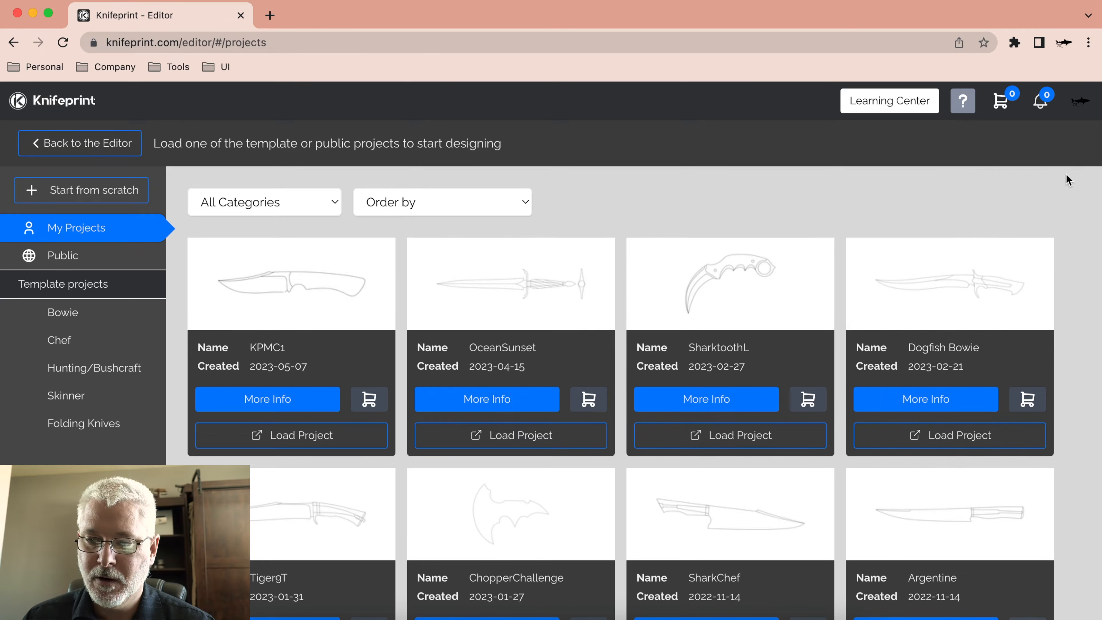
click(306, 439)
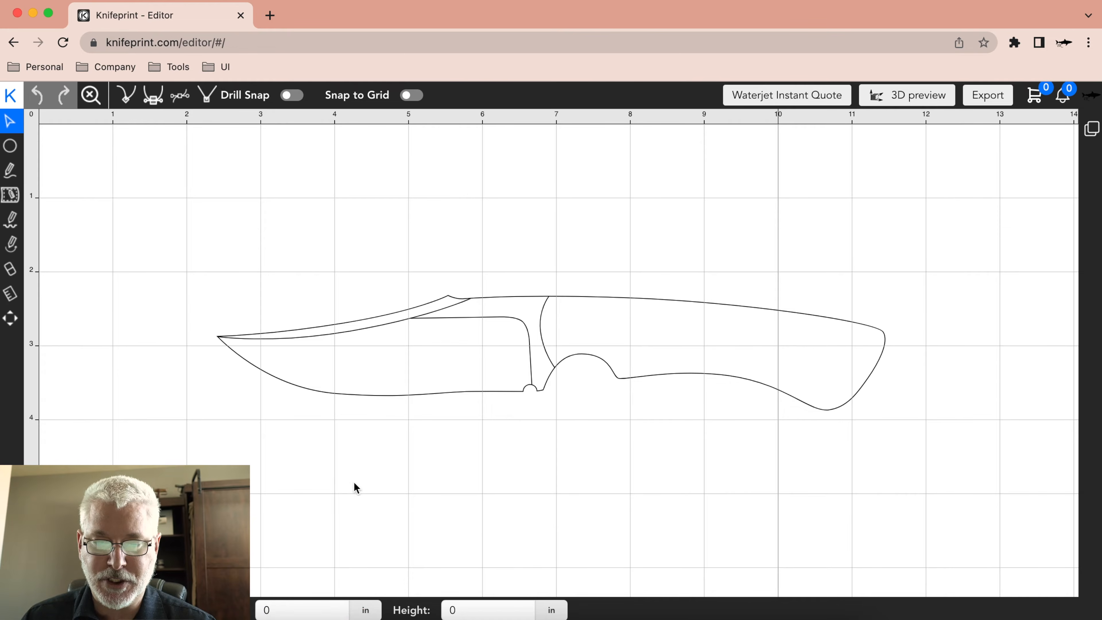
click(12, 97)
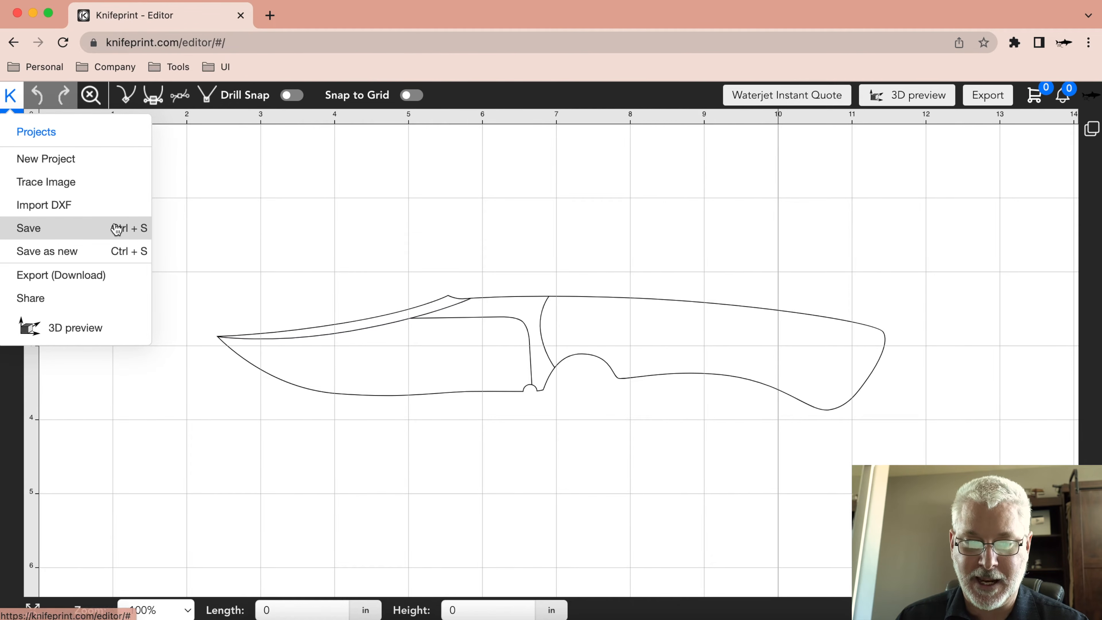
click(494, 226)
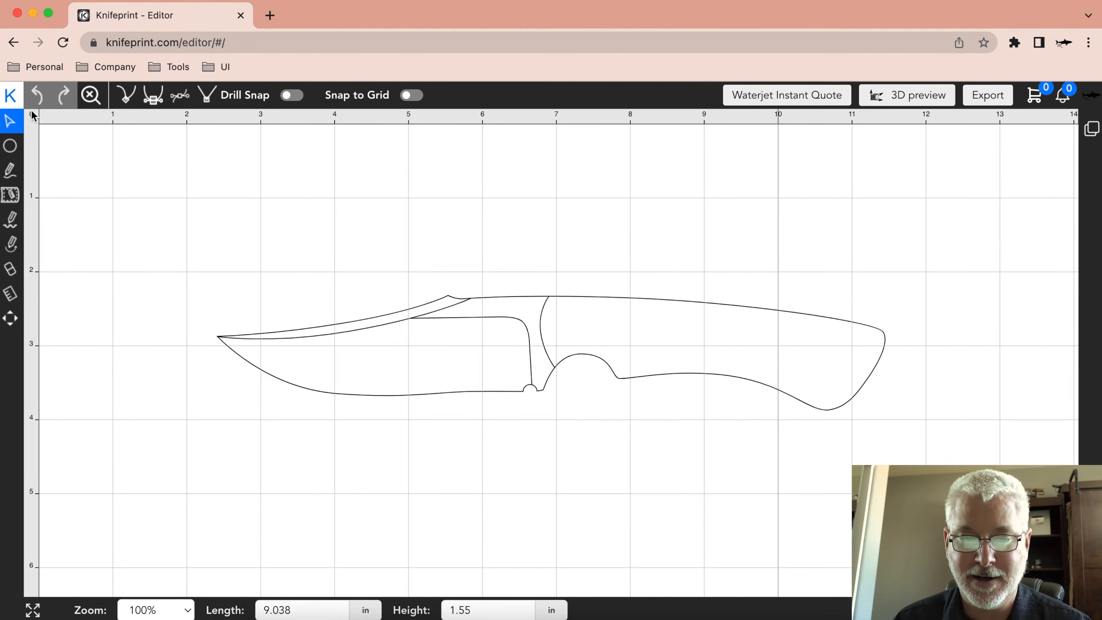
click(10, 95)
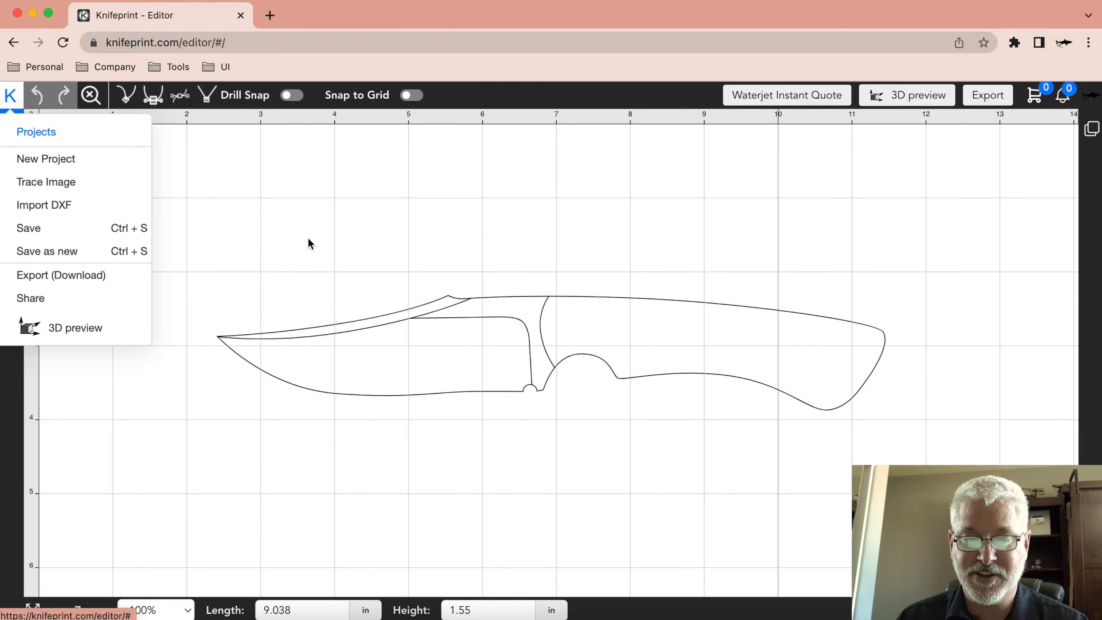
click(123, 288)
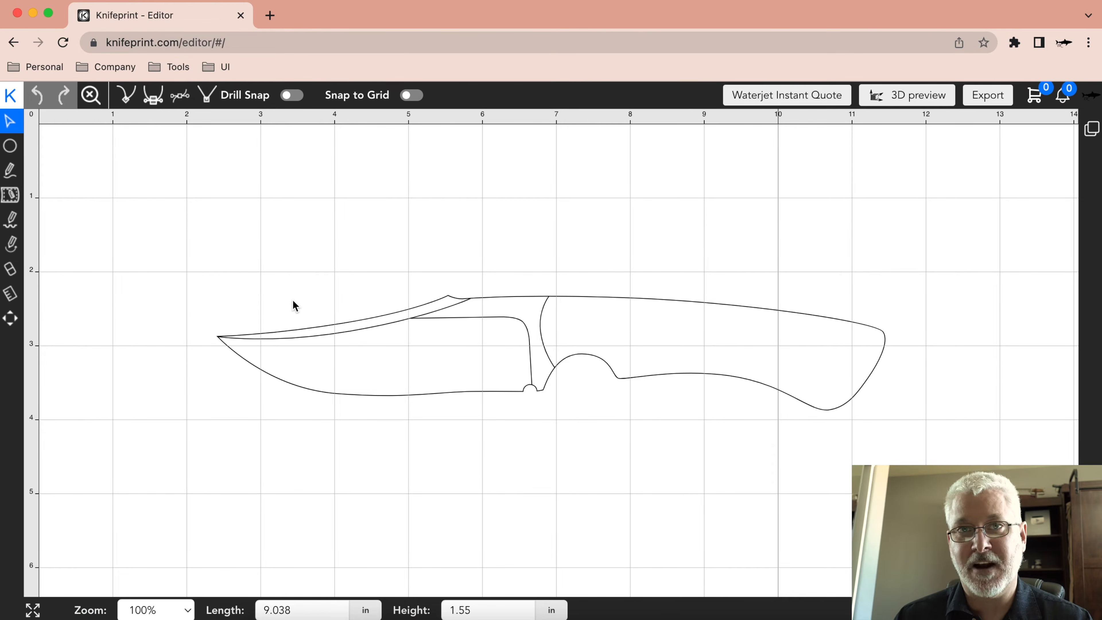
Examine the export options for file format, PDF margin and PDF scaling, and close them without exporting.
click(13, 96)
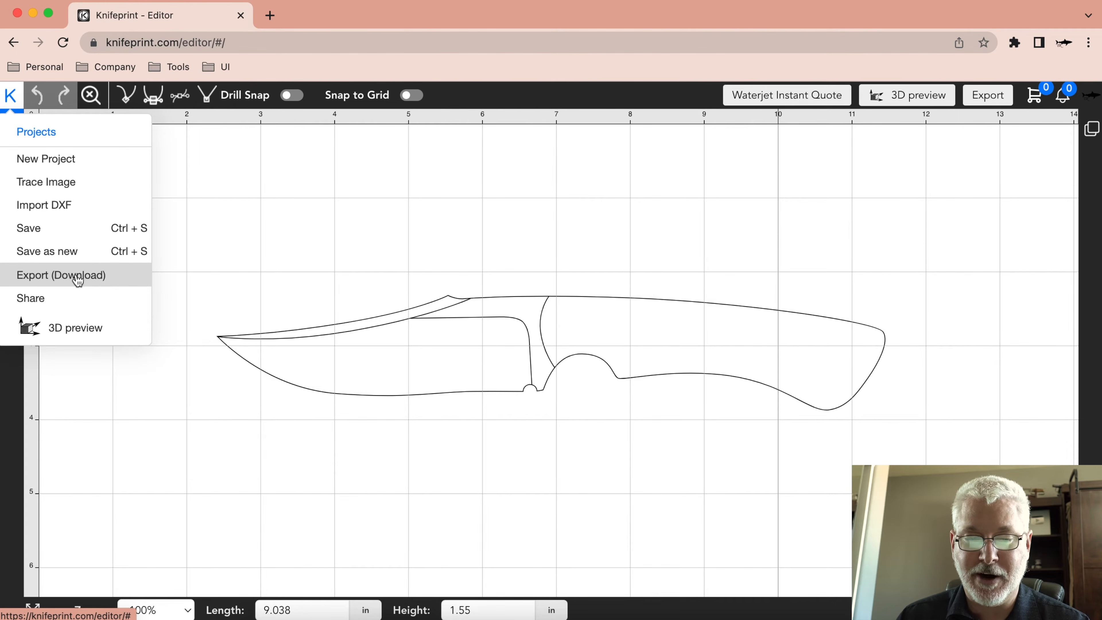
click(94, 275)
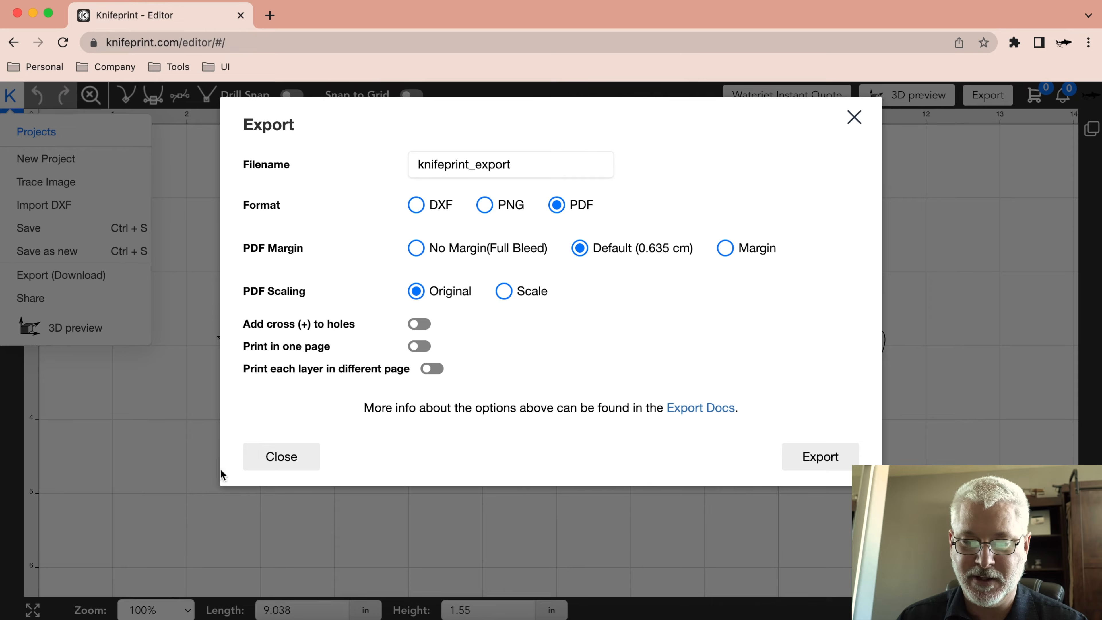
click(287, 458)
click(11, 95)
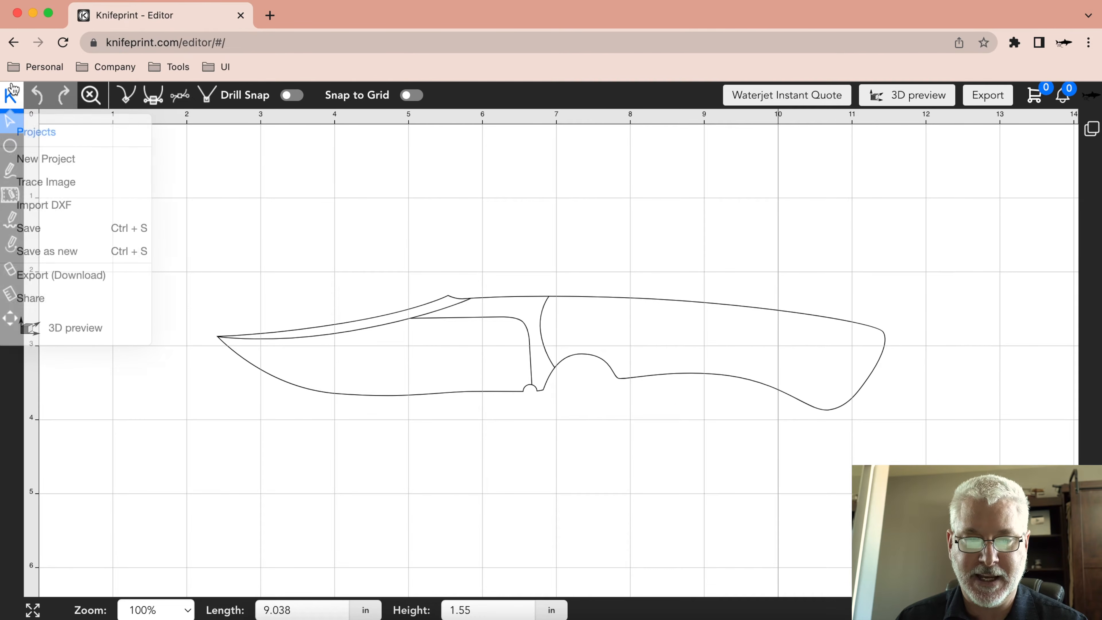
click(66, 267)
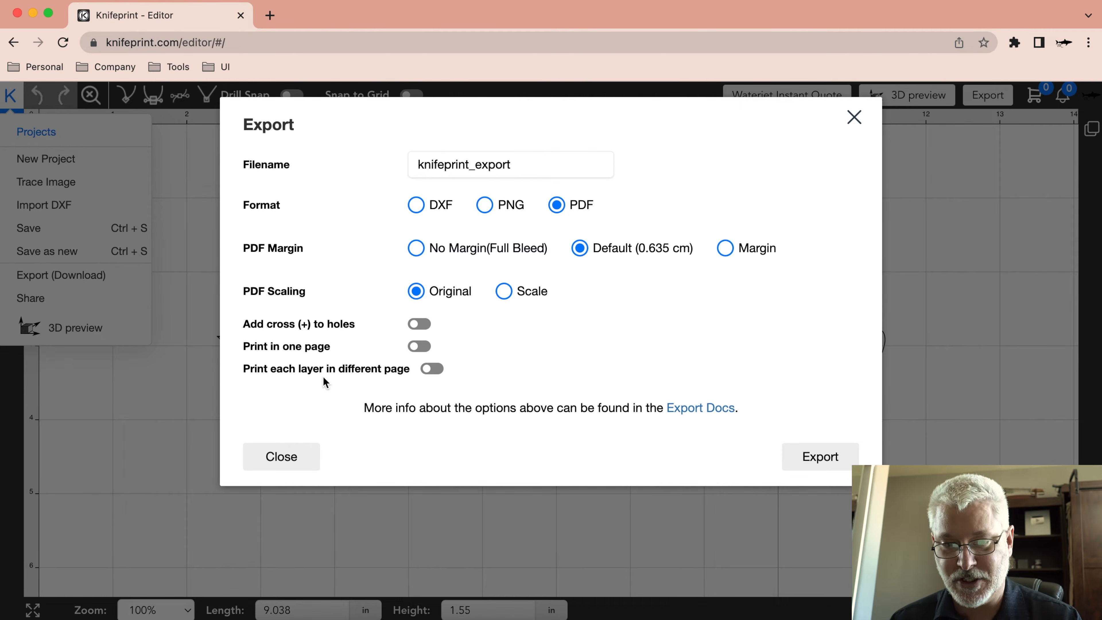
click(280, 462)
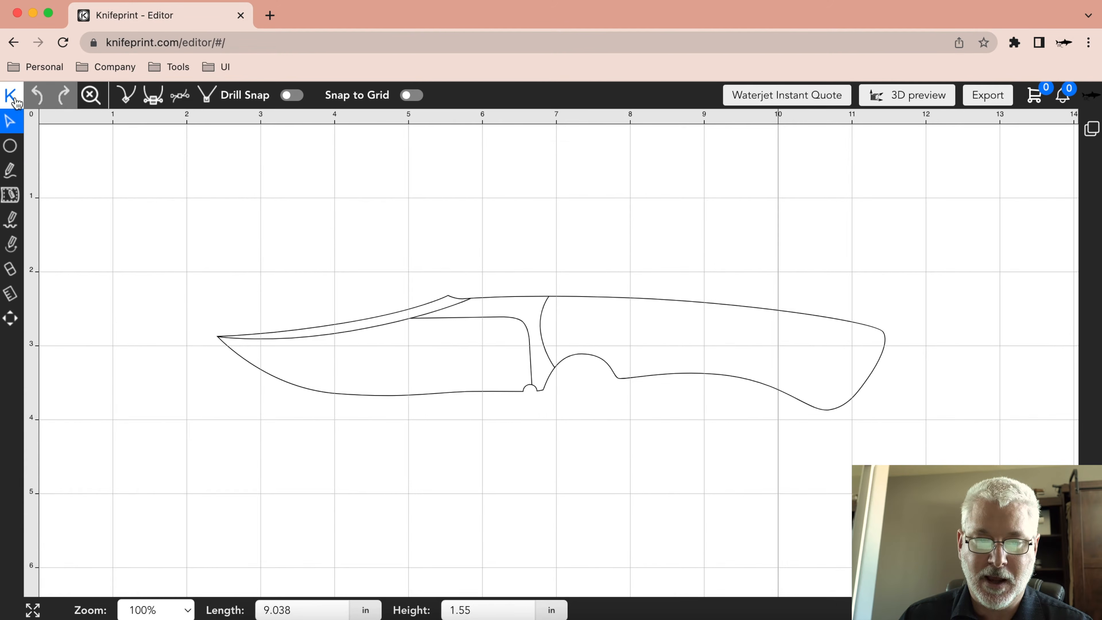
click(11, 95)
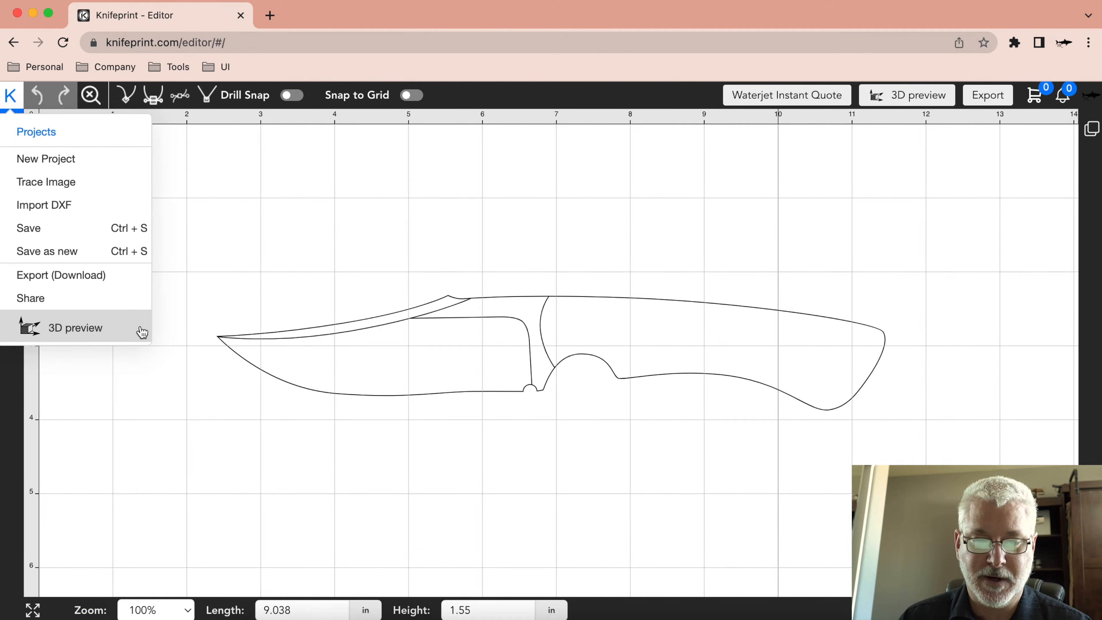
click(328, 254)
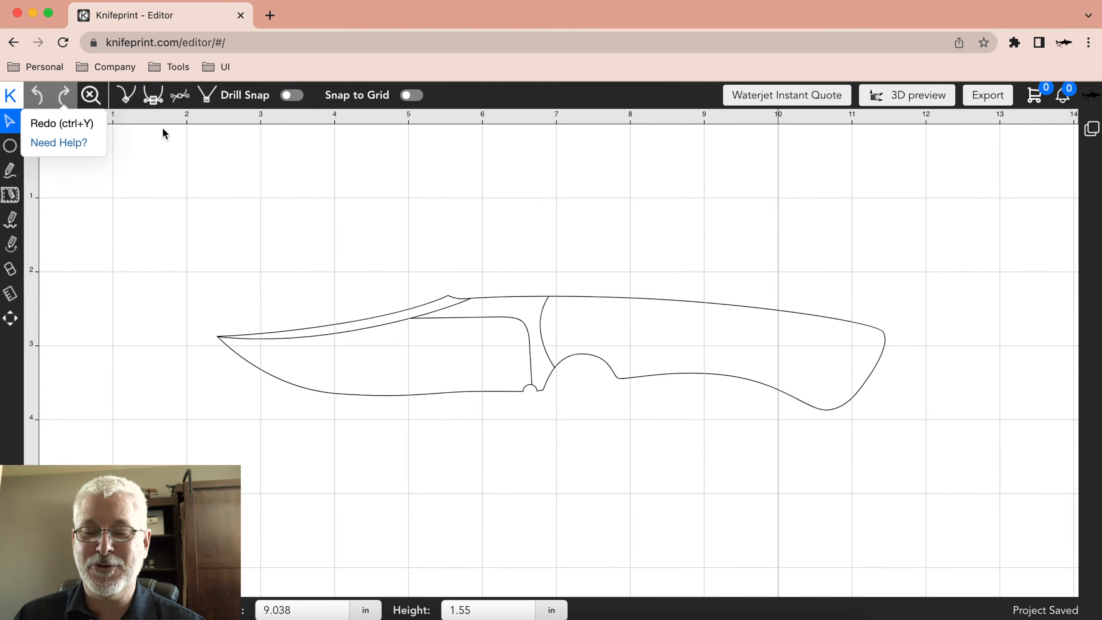
Move the knife's outer outline about 0.5 in left and 0.4 in up, and undo that move.
click(666, 301)
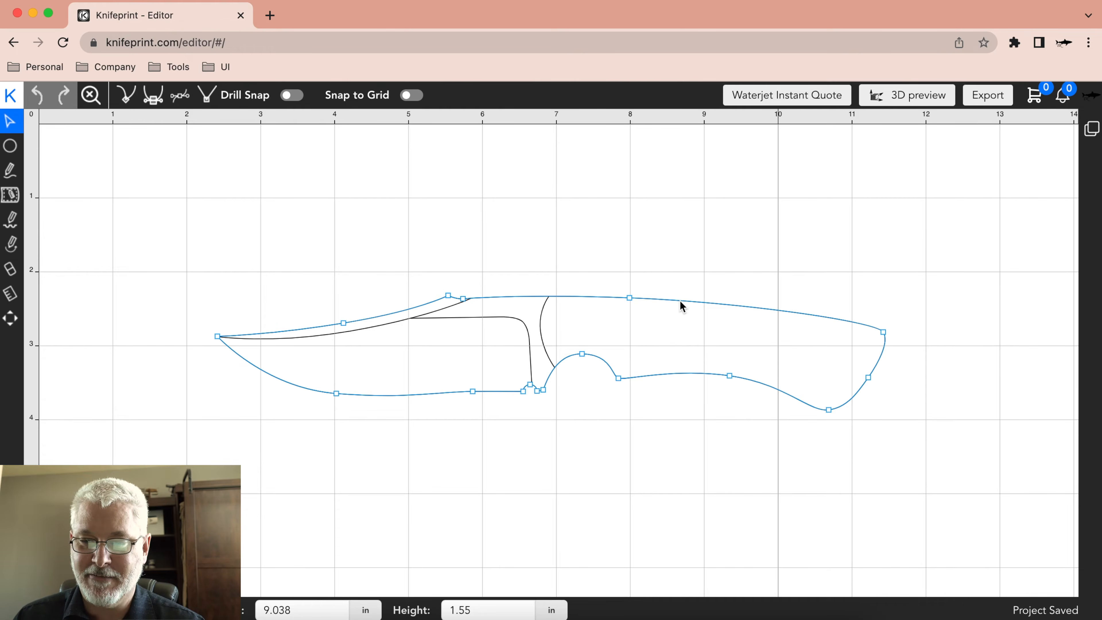
drag(669, 292, 642, 271)
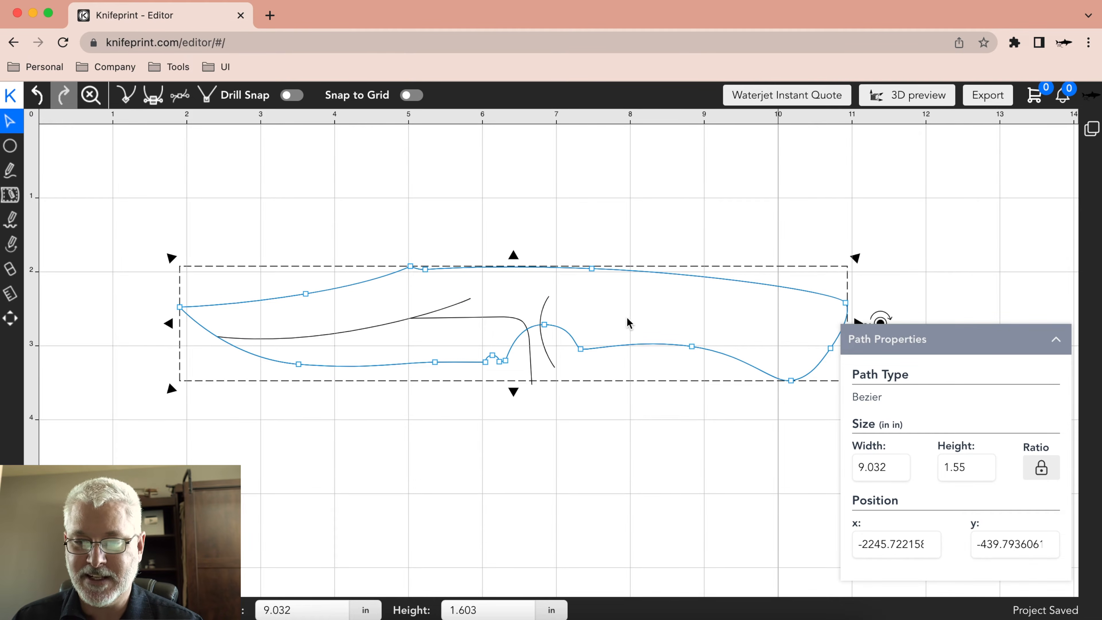
click(37, 95)
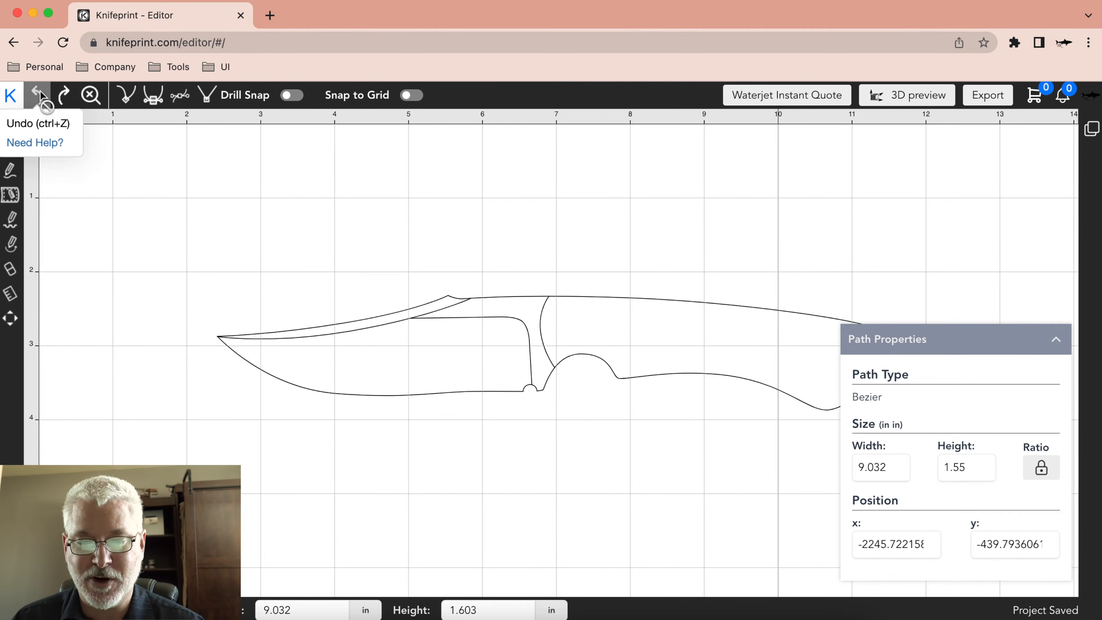
click(678, 416)
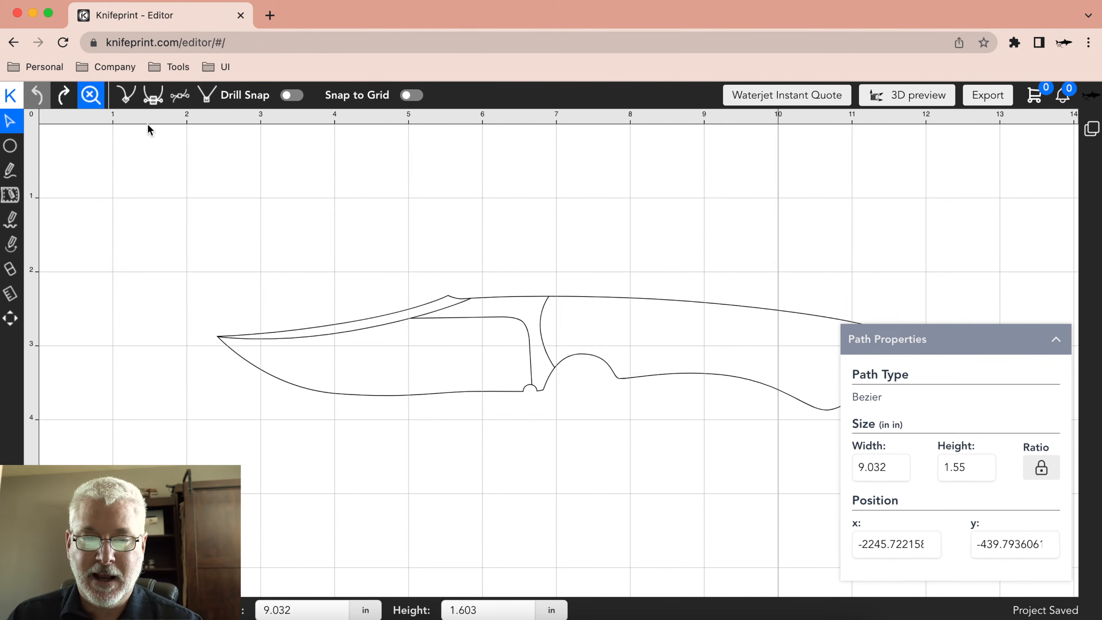
Zoom far out from the knife drawing and reset the zoom to the default view.
scroll(505, 332, down, 5)
scroll(504, 332, down, 5)
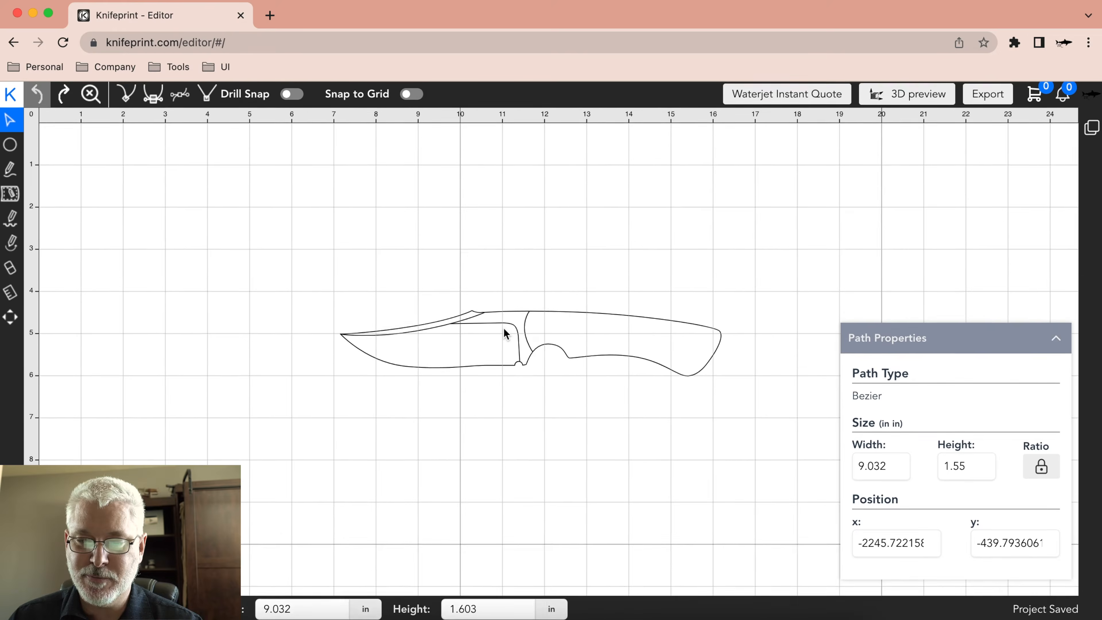
click(504, 320)
scroll(505, 320, down, 3)
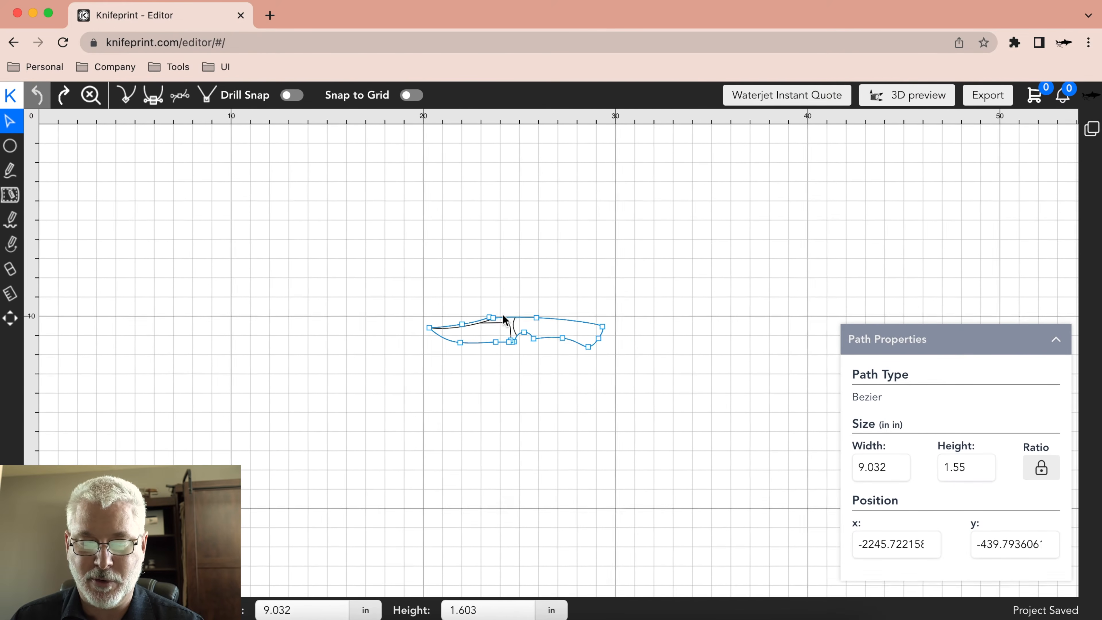
click(582, 303)
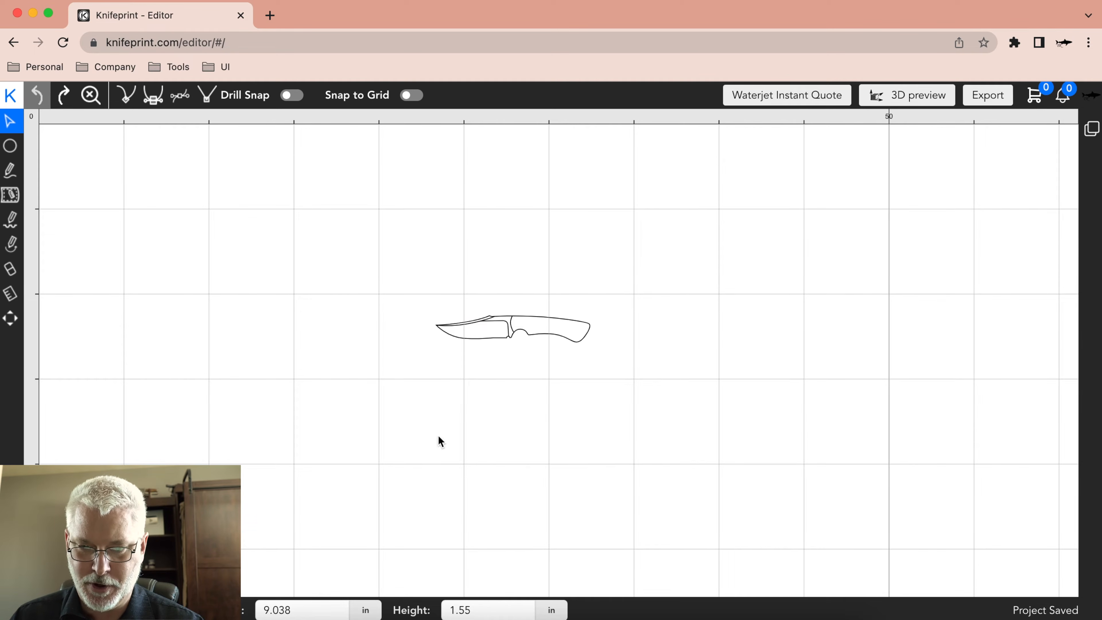
click(90, 94)
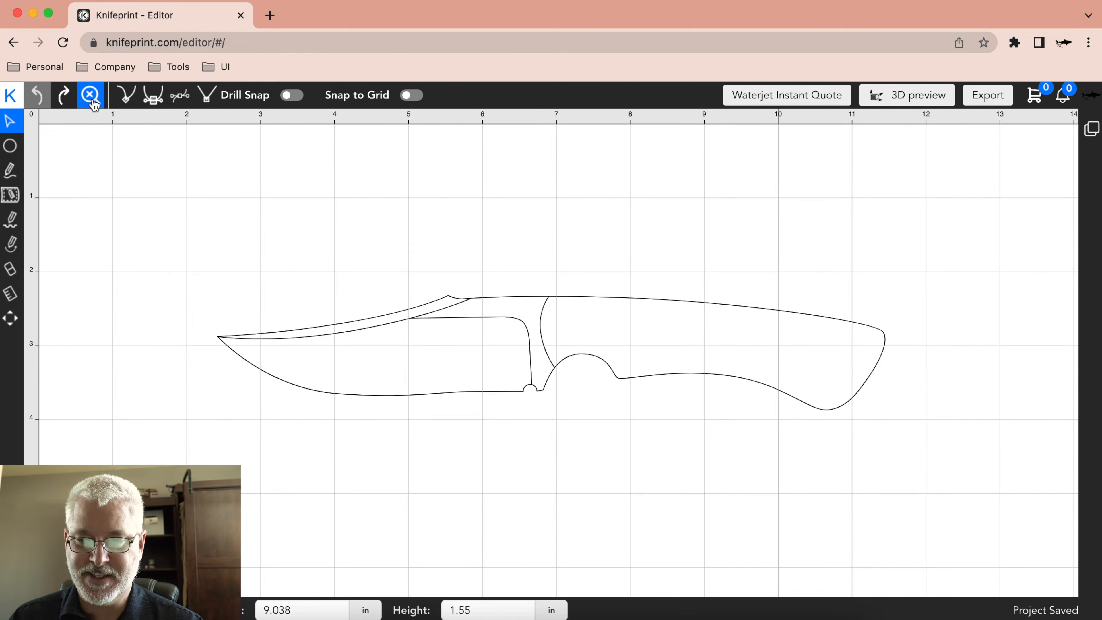
Pan the knife drawing up and to the left, zoom out, and reset the view to the default zoom.
click(10, 318)
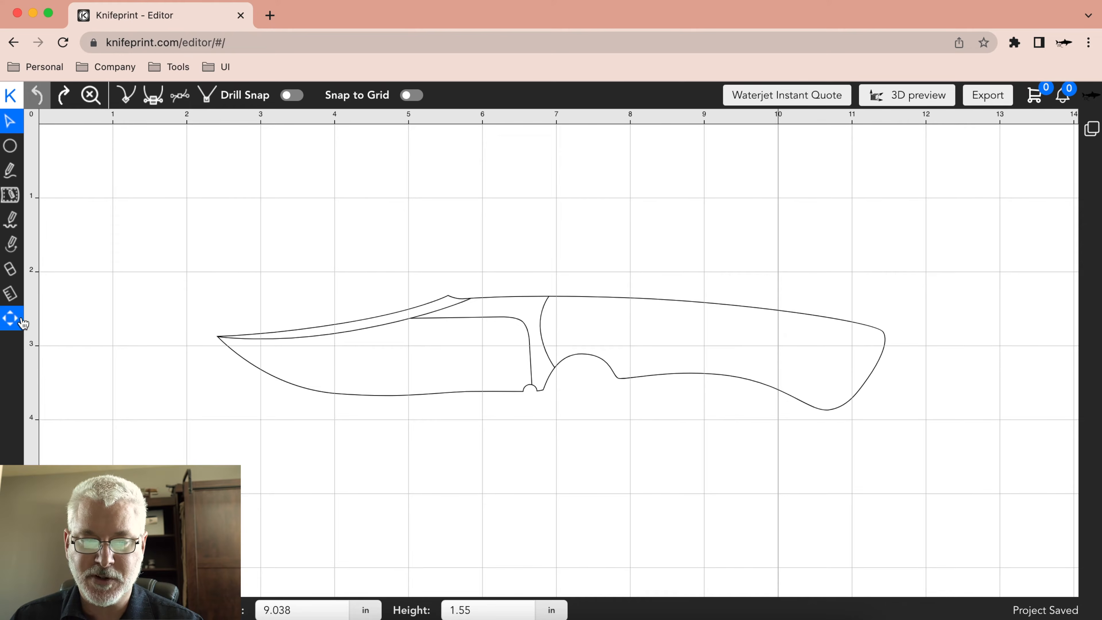
drag(685, 341, 269, 246)
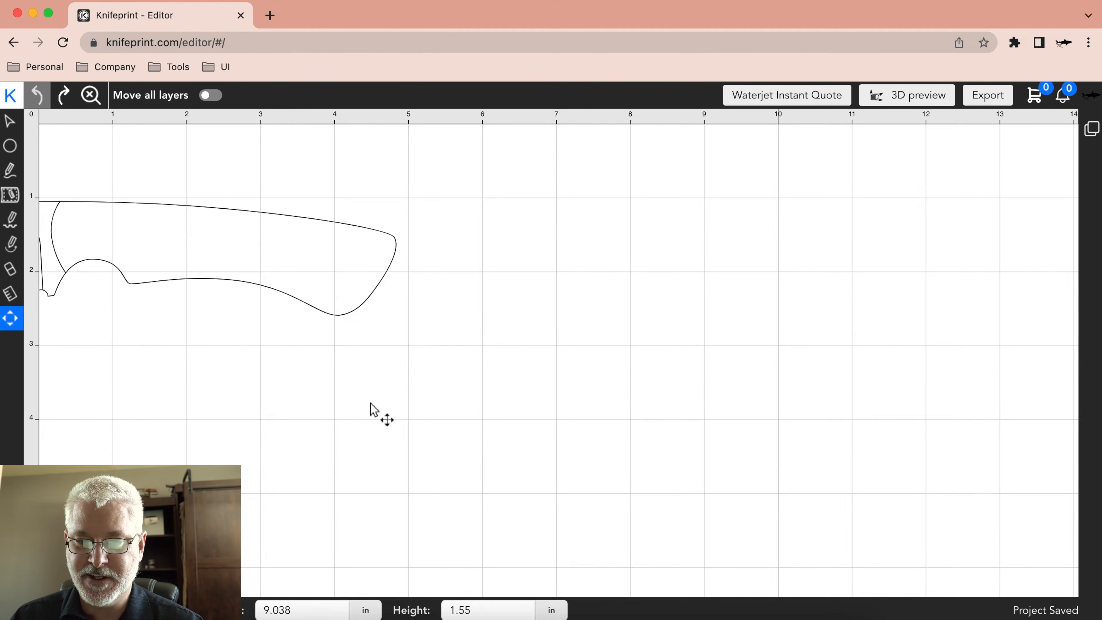
scroll(219, 256, down, 4)
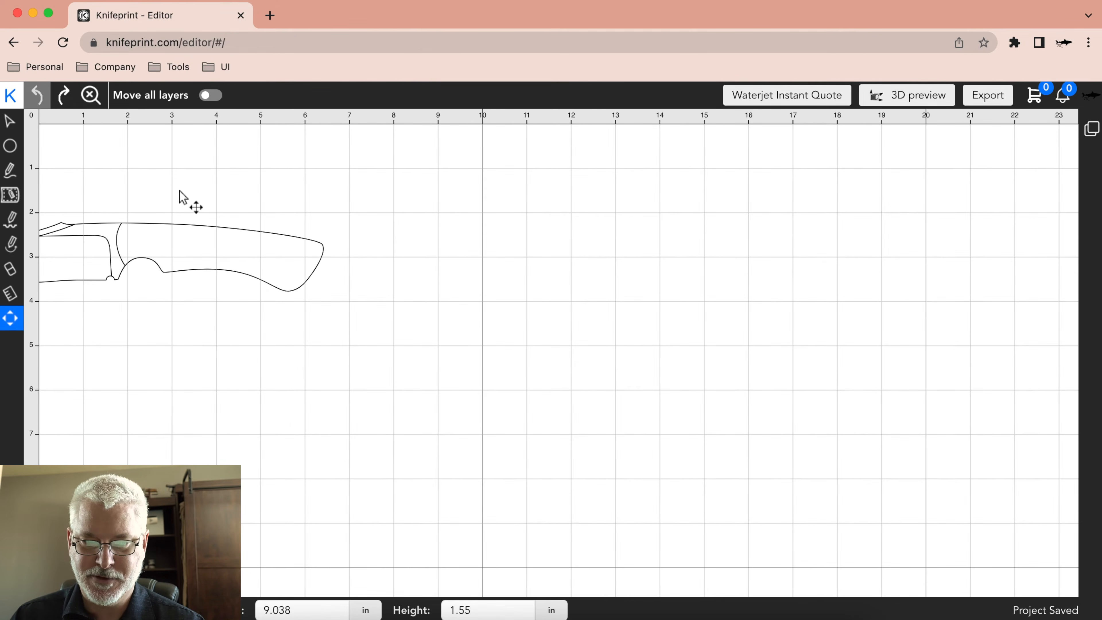
click(91, 96)
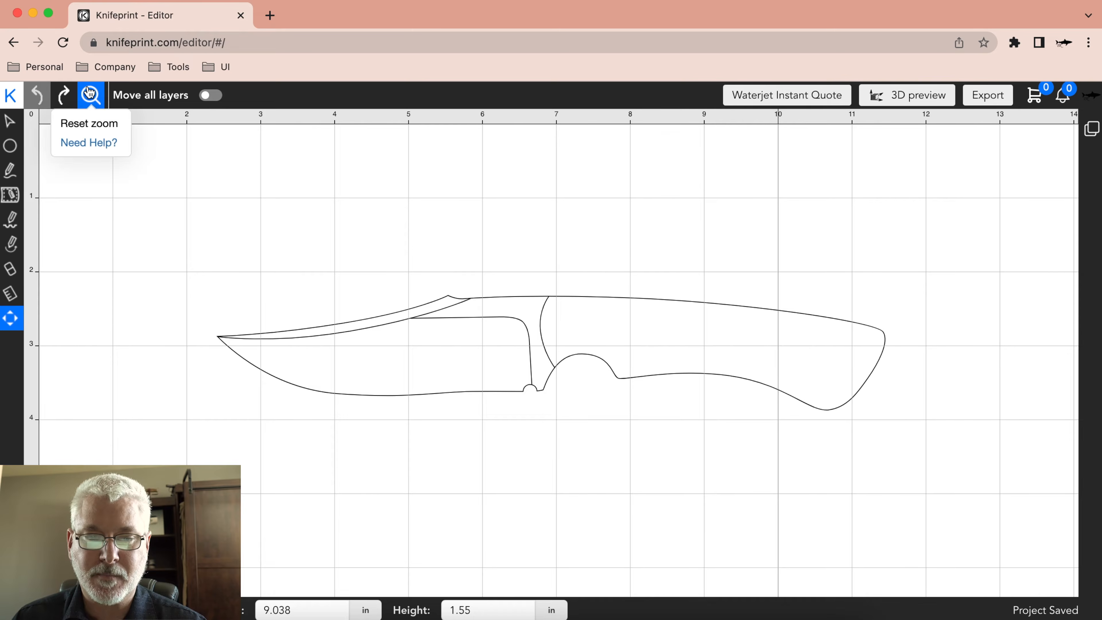
Look through the options of the selection, circle, Bezier and subtract-pattern drawing tools, and return to the selection tool.
click(10, 120)
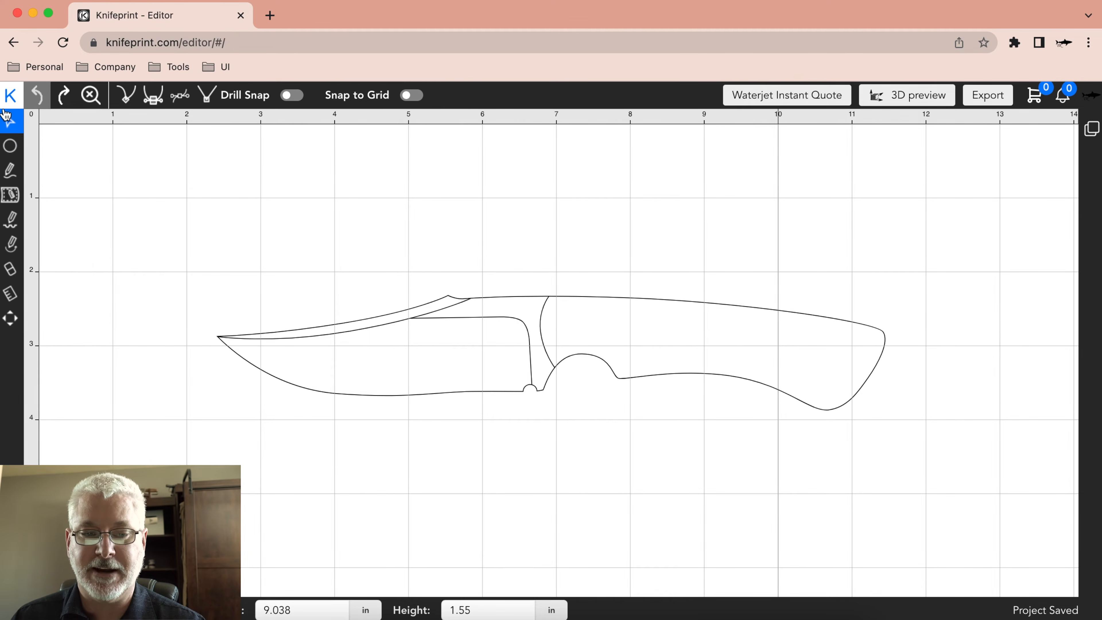
click(6, 147)
click(13, 172)
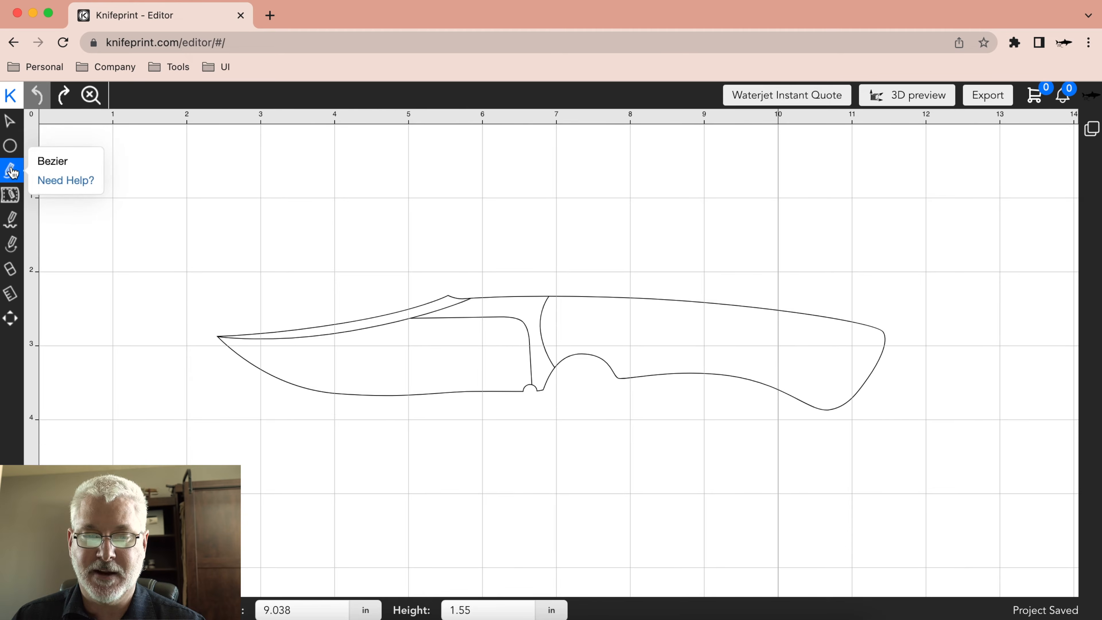
click(14, 197)
click(13, 220)
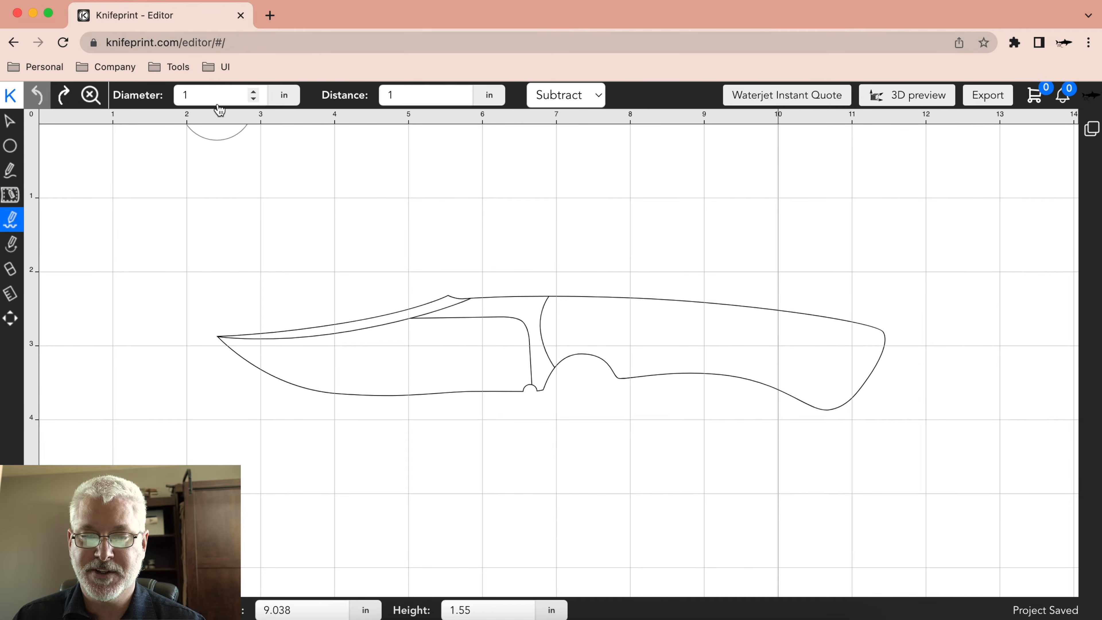
click(9, 121)
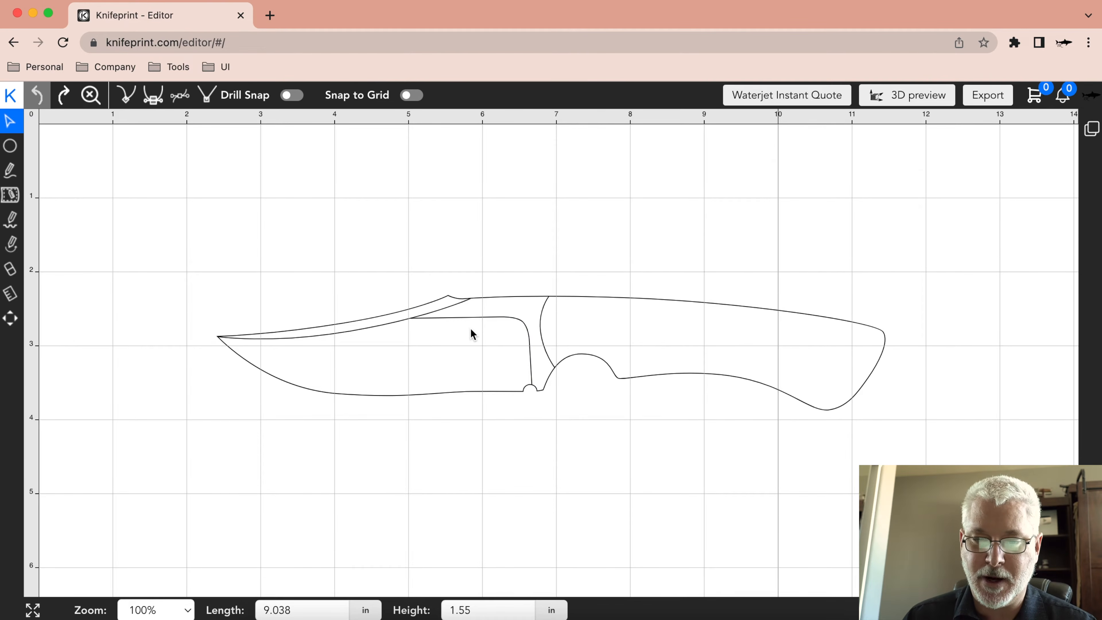
Zoom the knife drawing out and in, apply the 50% zoom preset, and enlarge the view to 79.8%.
scroll(470, 330, down, 5)
scroll(470, 331, up, 3)
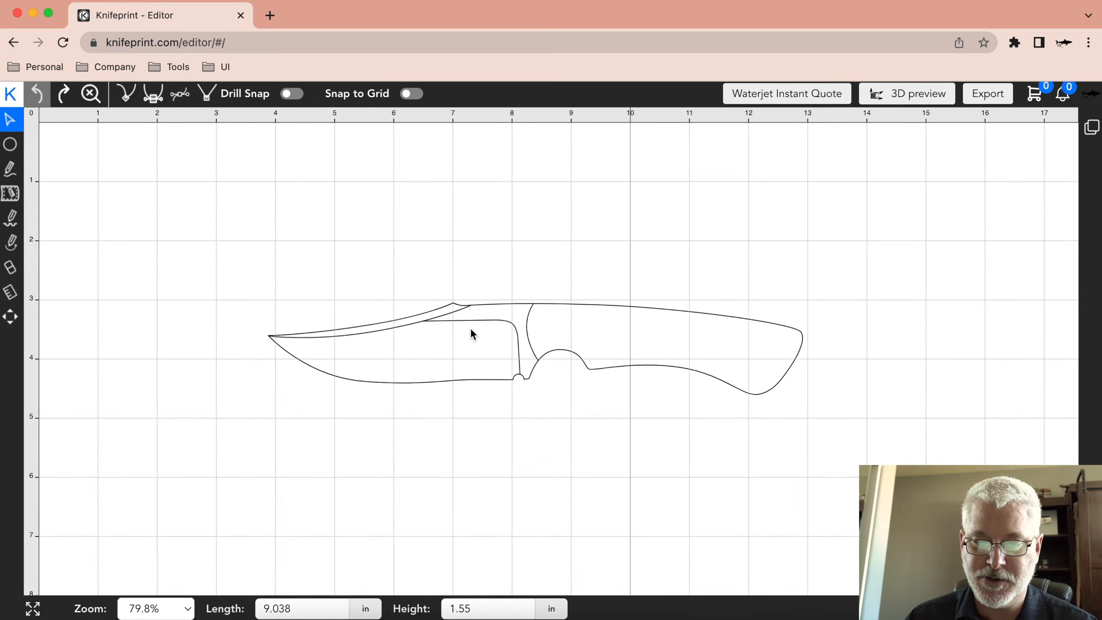
scroll(471, 331, up, 5)
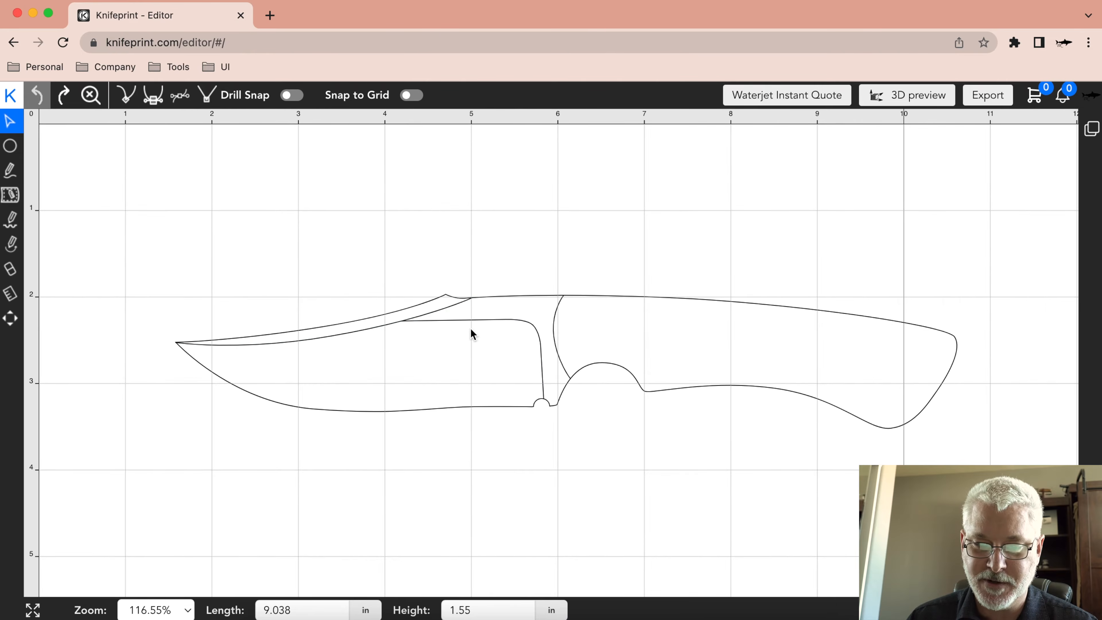
click(186, 608)
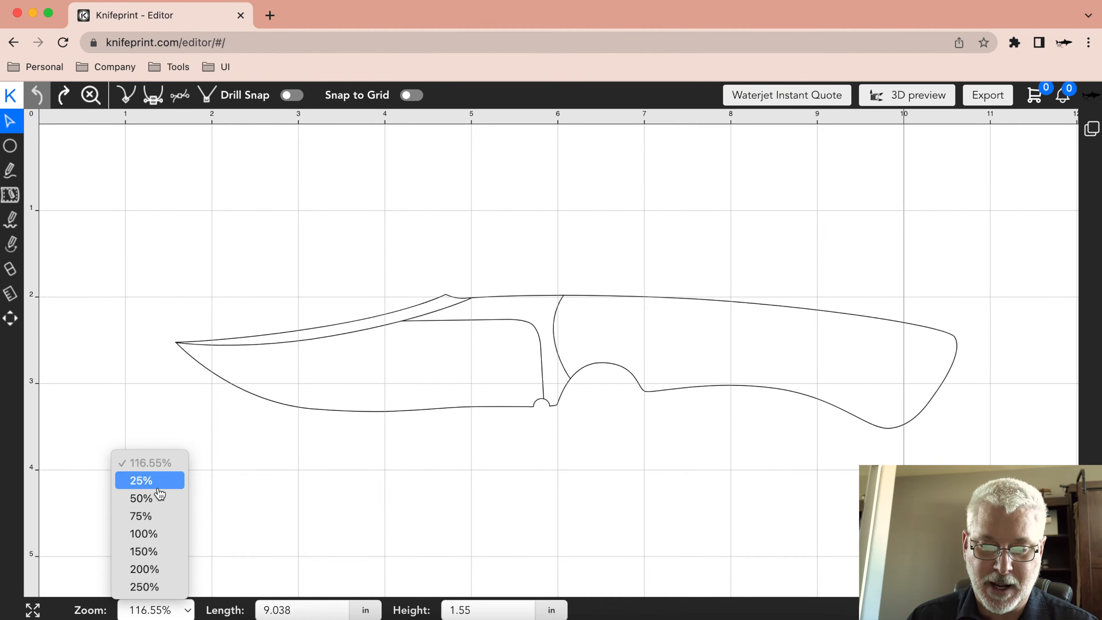
click(159, 499)
click(169, 610)
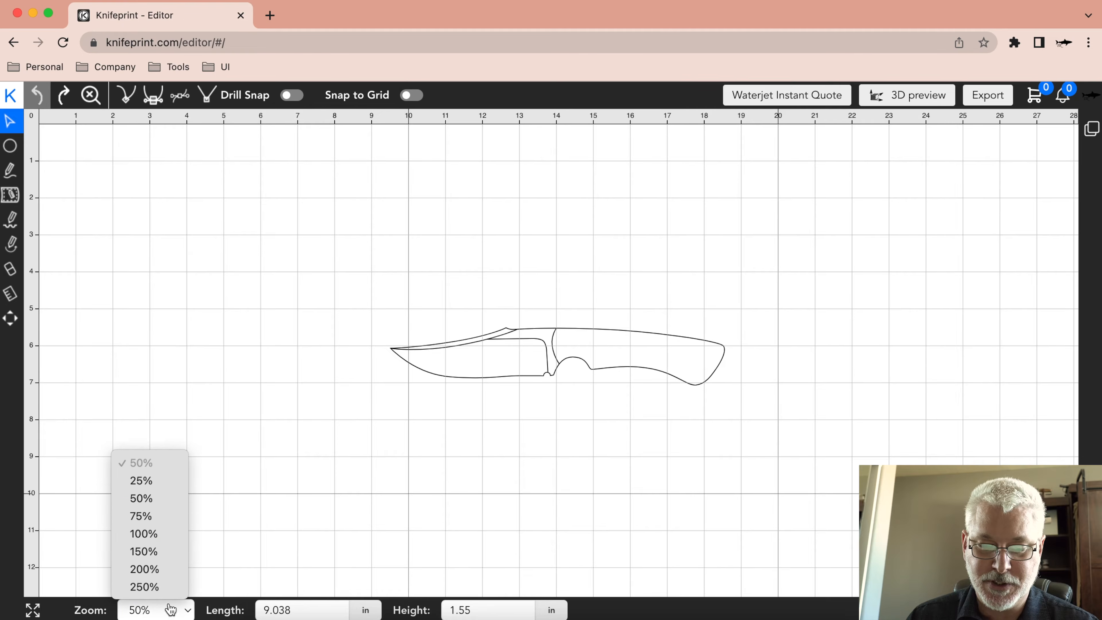
click(173, 500)
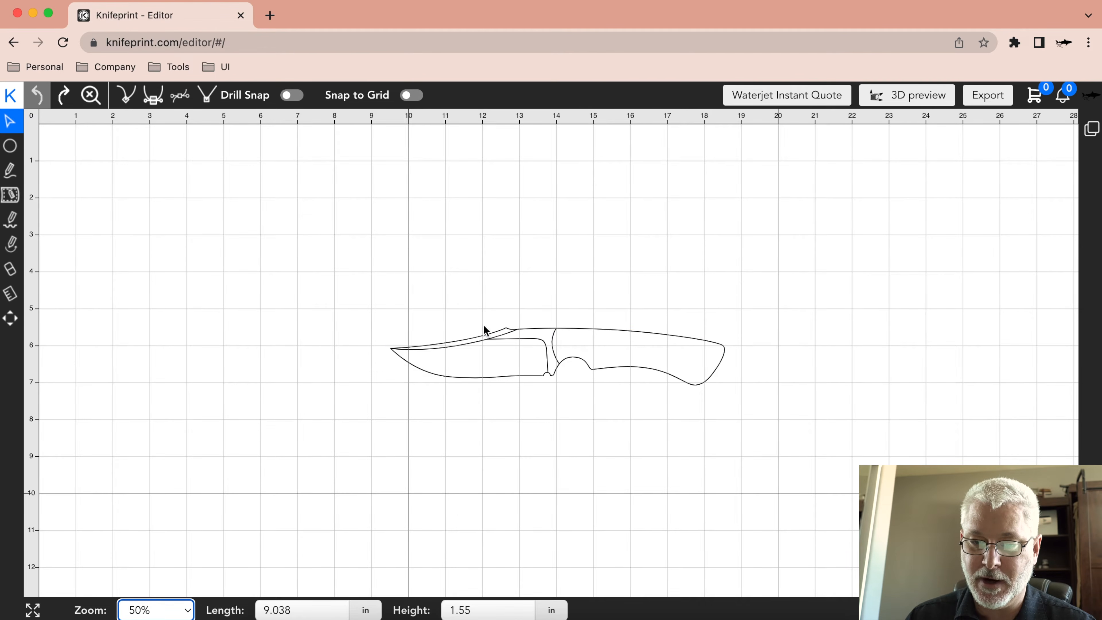
scroll(520, 393, down, 2)
scroll(520, 392, up, 5)
Set the knife's overall length to 12 in.
click(320, 610)
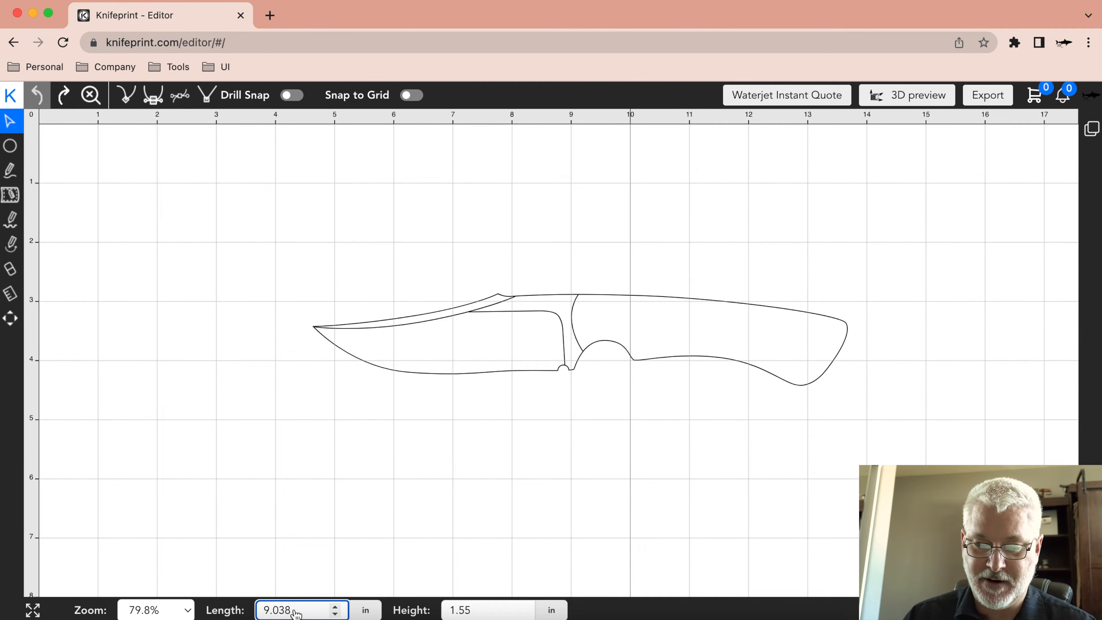
drag(308, 612, 264, 610)
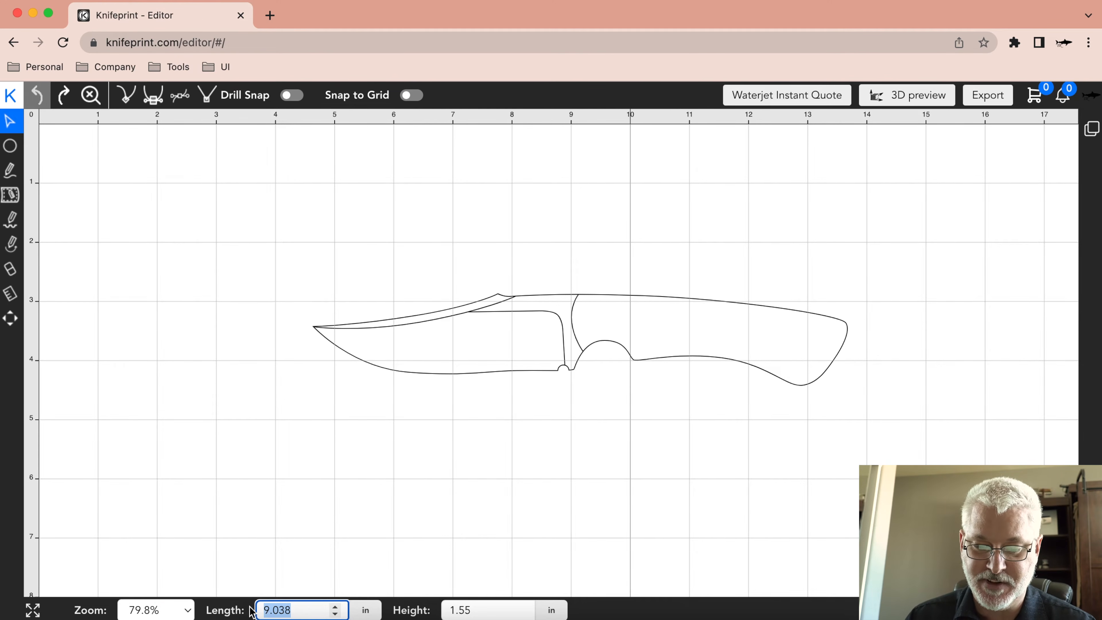
text(12)
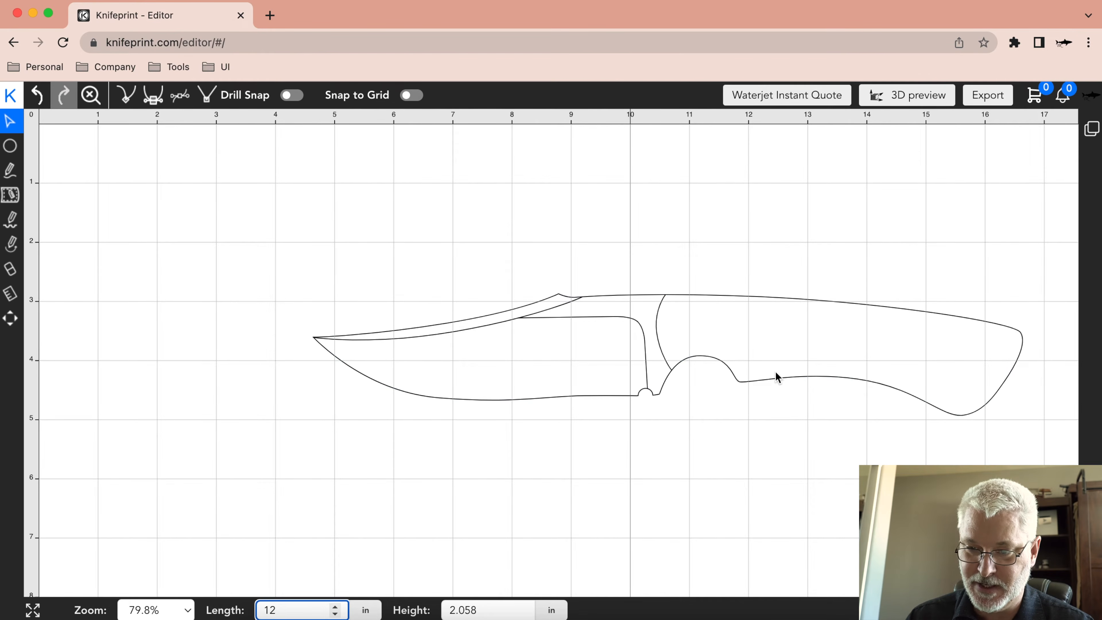
Set the knife's overall length to 9 in, and switch the editor to full screen and back.
key(BackSpace)
key(BackSpace)
text(9)
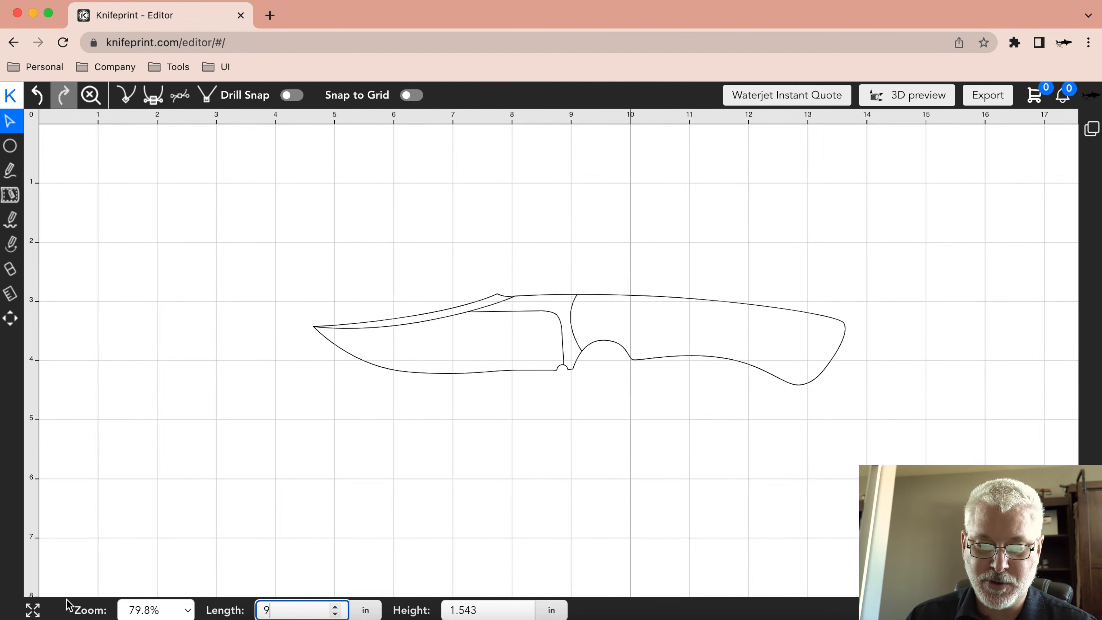
click(32, 610)
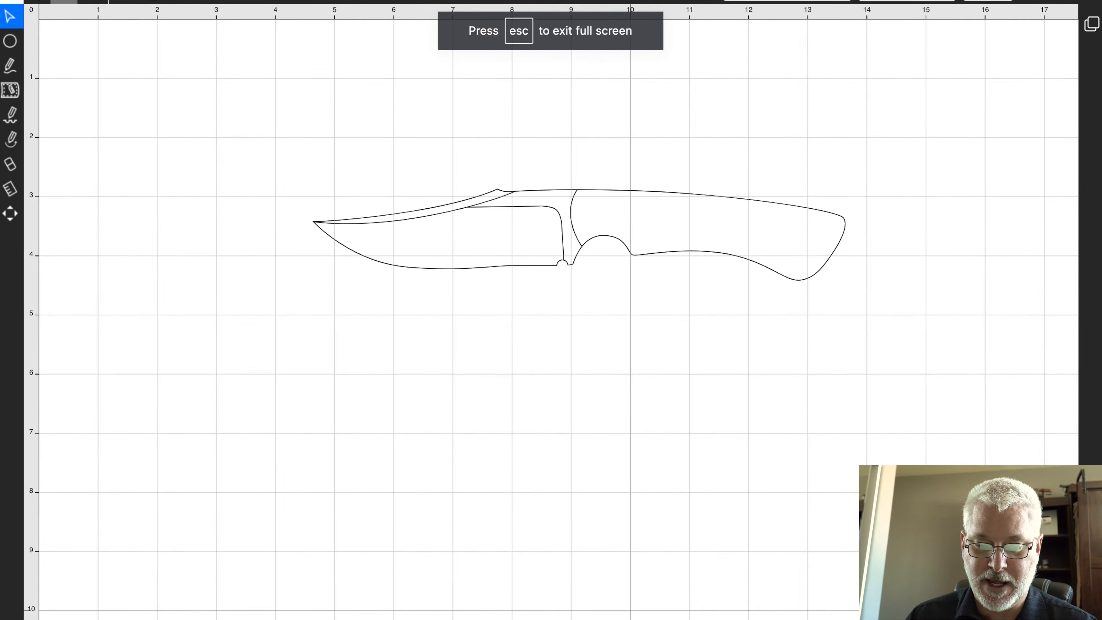
key(Escape)
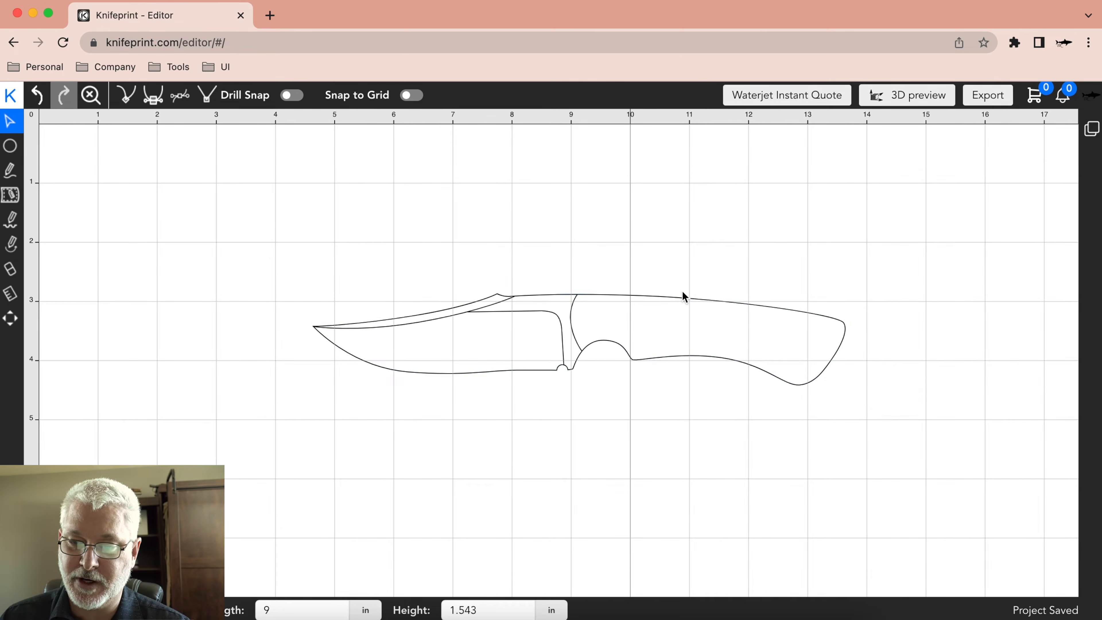
Move the knife's outer outline about 1.3 in up, and undo that move.
click(686, 301)
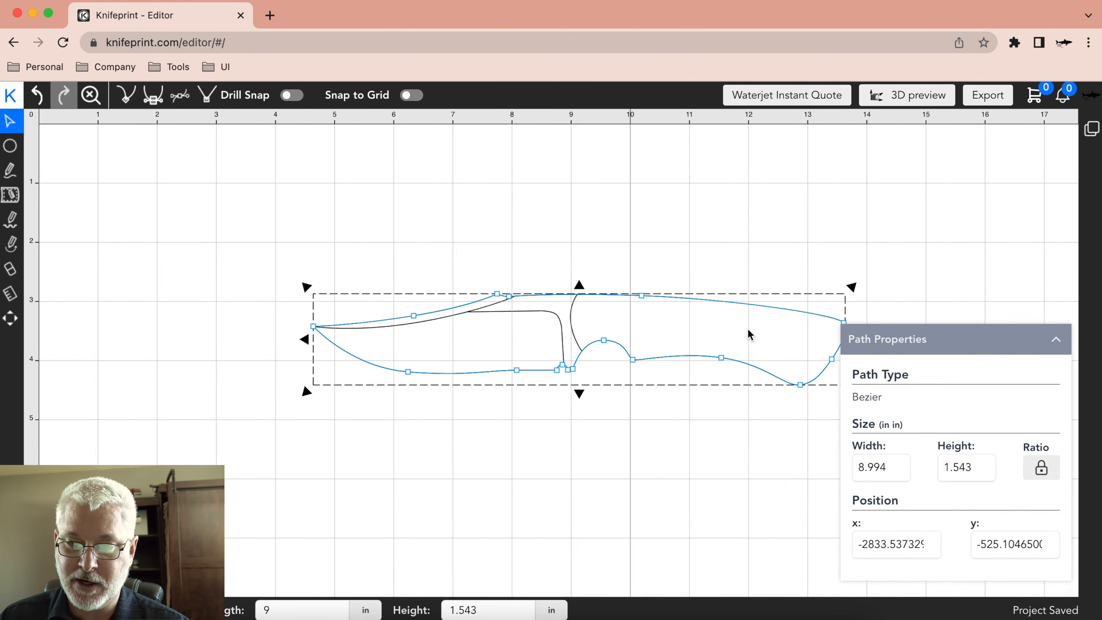
drag(748, 334, 752, 259)
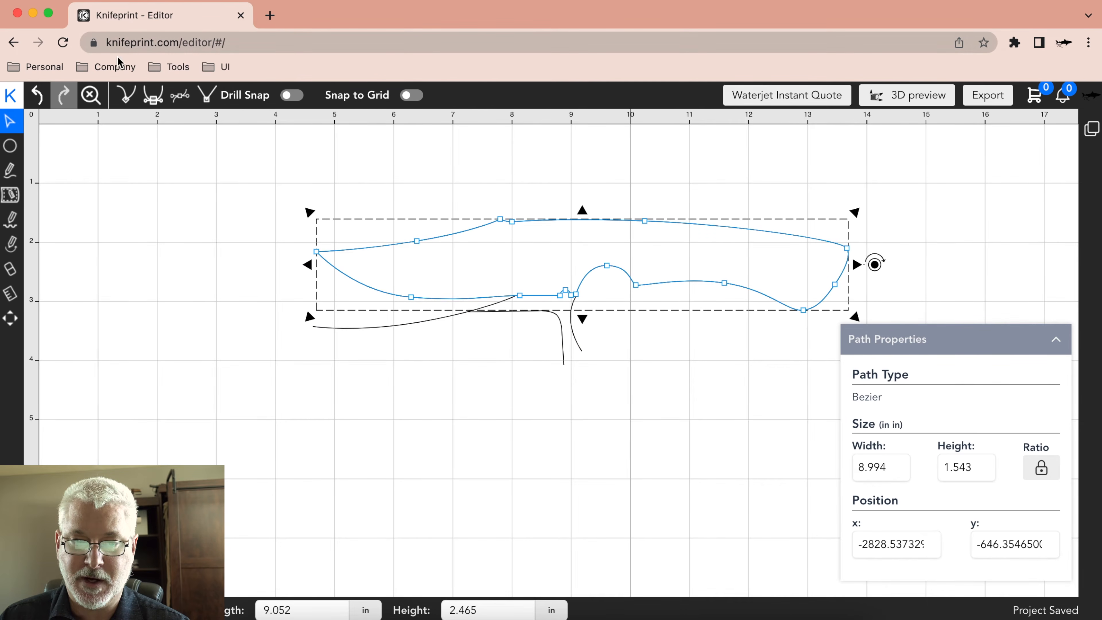
click(38, 94)
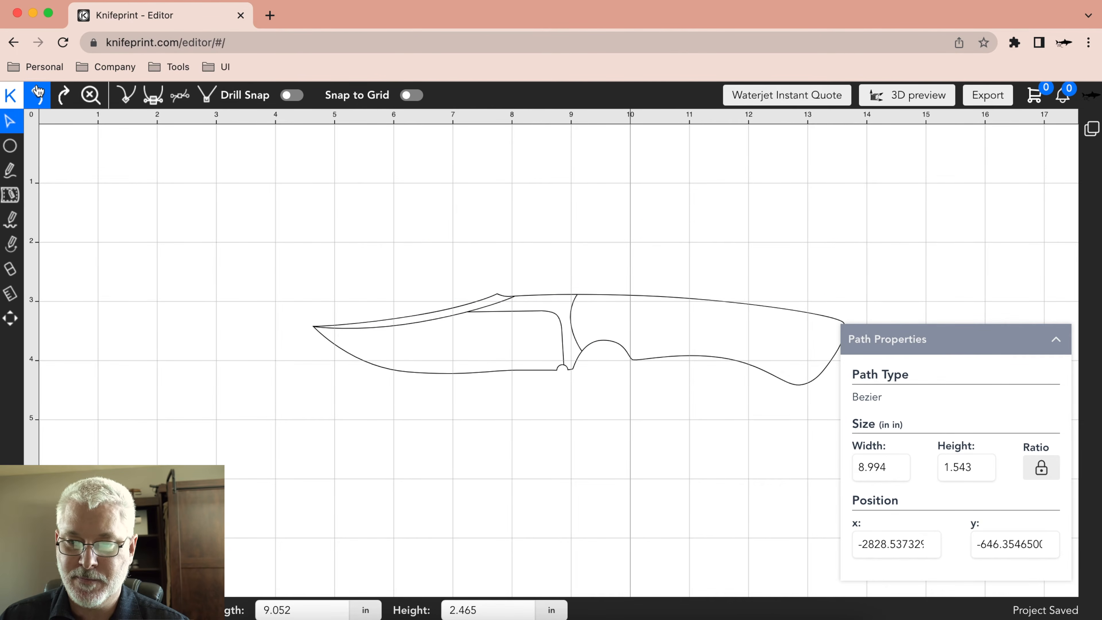
Reselect the outer outline, collapse its path properties, stretch it vertically from its upper edge, and undo the stretch.
click(737, 309)
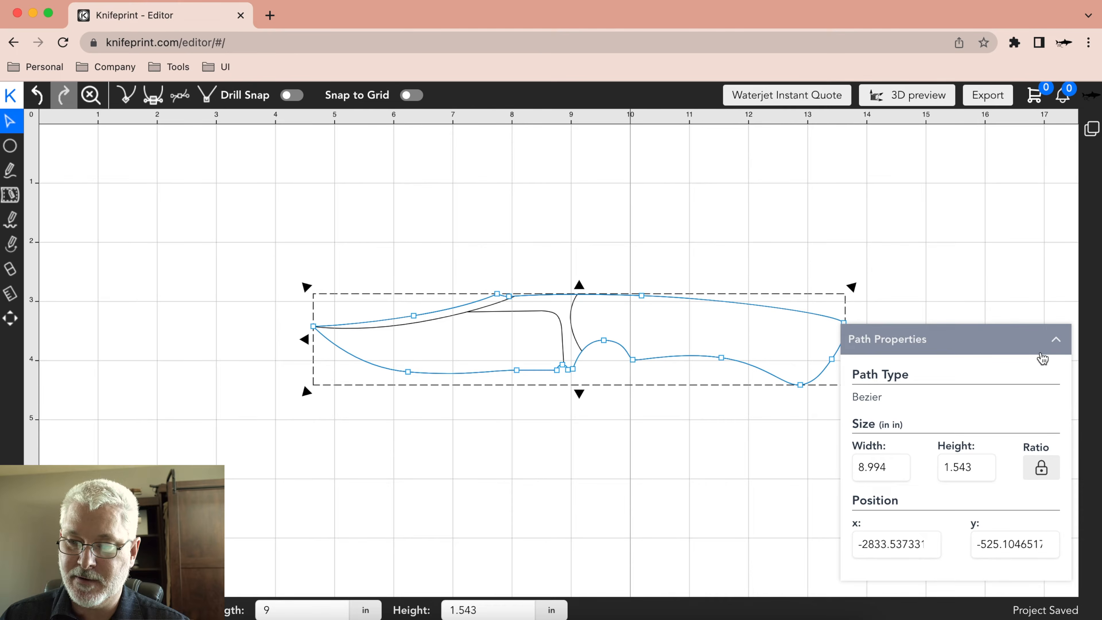
click(1058, 343)
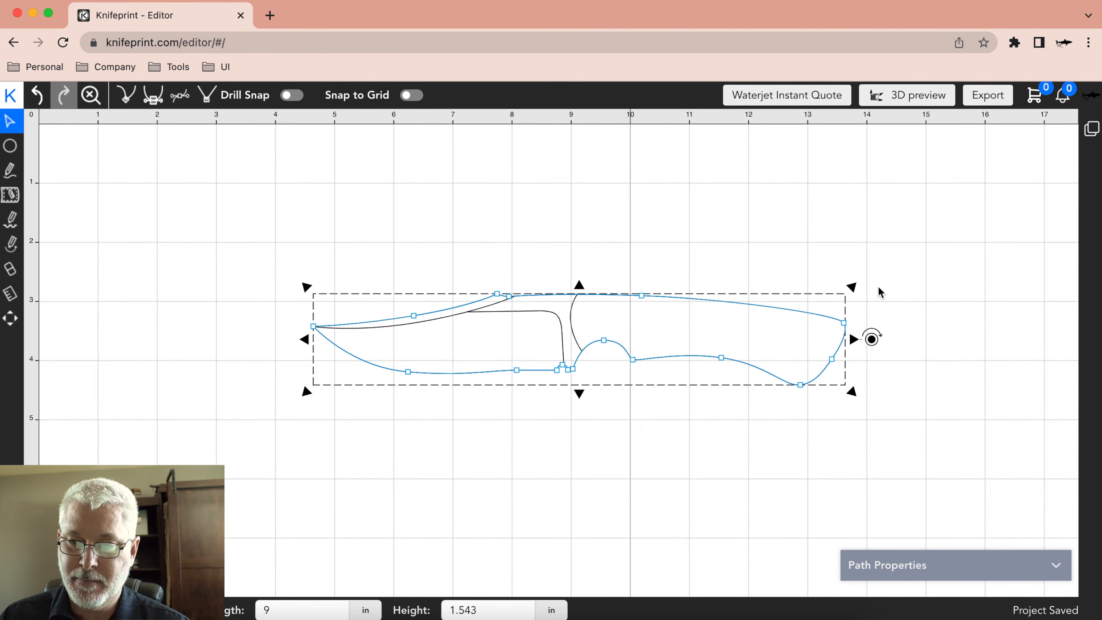
drag(581, 289, 597, 220)
drag(602, 258, 607, 283)
click(38, 95)
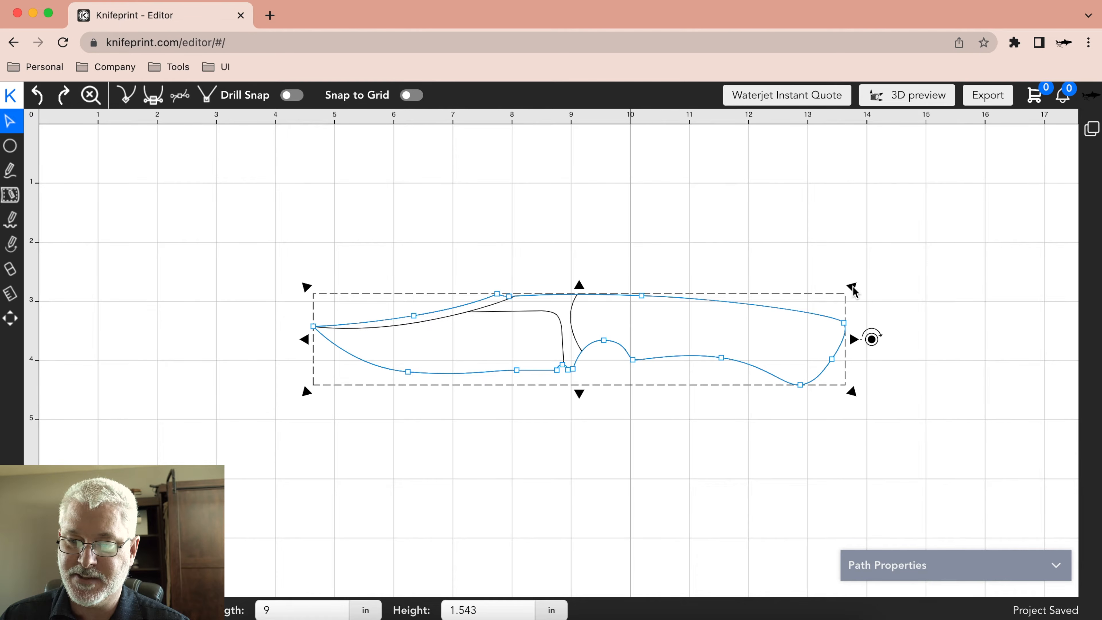
Scale the outer outline up proportionally from its upper-right corner to about 10.3 in long, and undo the scaling.
drag(853, 290, 938, 238)
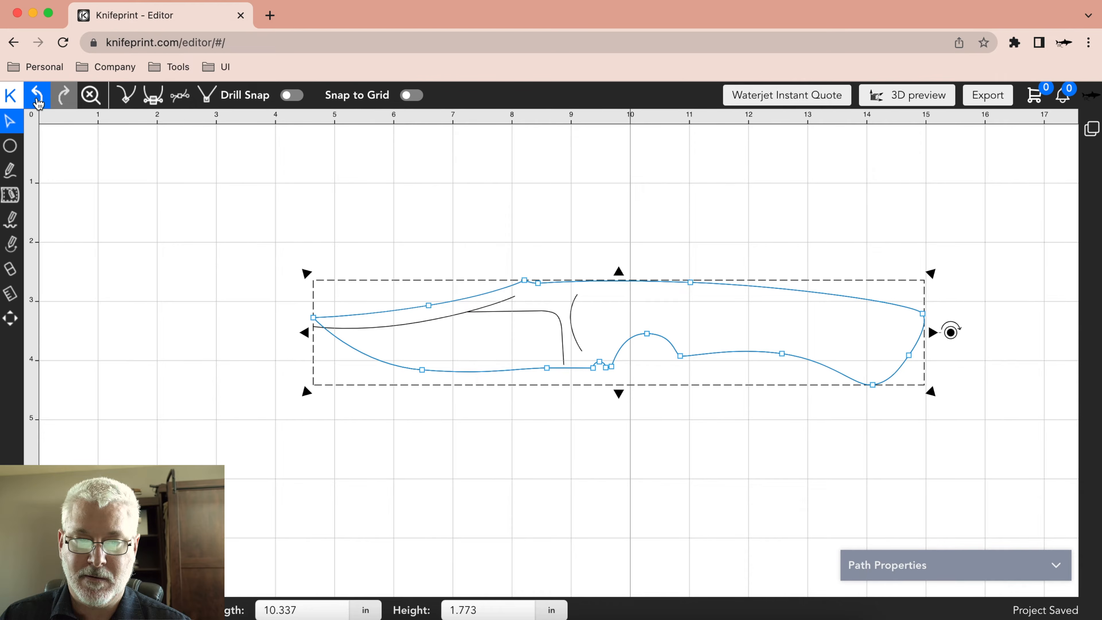
click(37, 95)
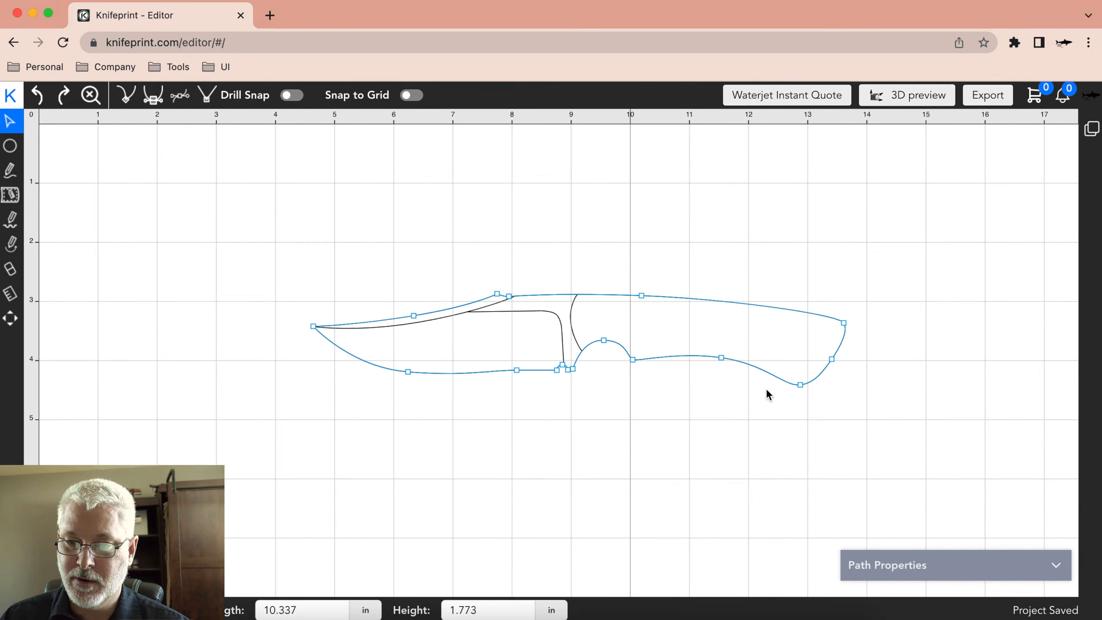
Rotate the knife's outer outline about 45° clockwise, and undo the rotation.
click(770, 375)
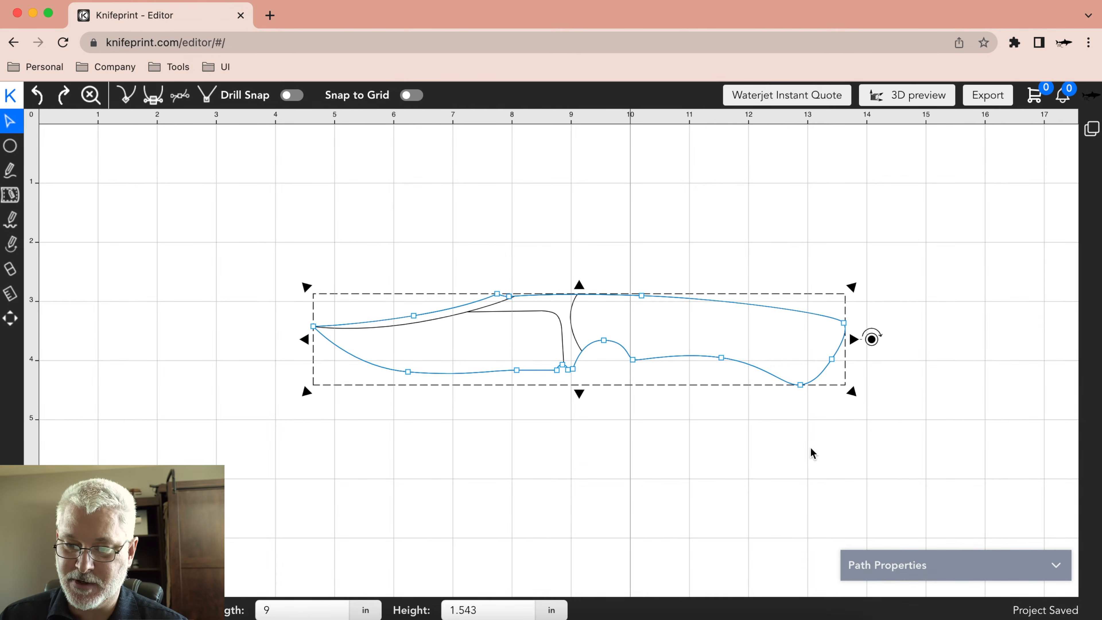
drag(872, 339, 864, 370)
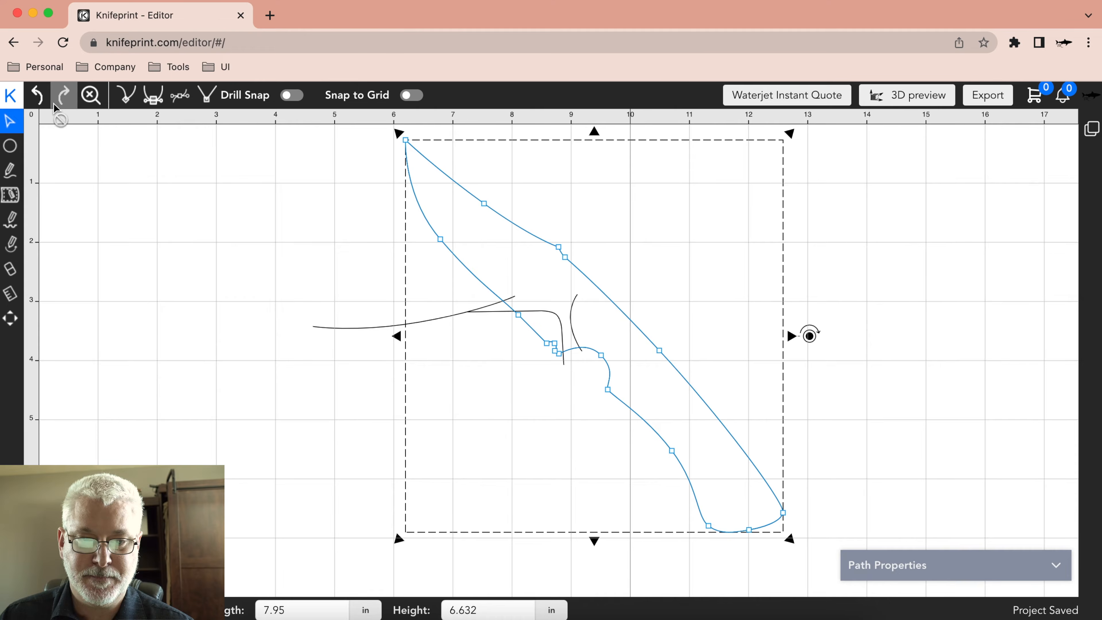
click(37, 95)
Examine the copy, paste, flip, layer and delete commands available for the outer outline, and dismiss them without choosing one.
click(742, 305)
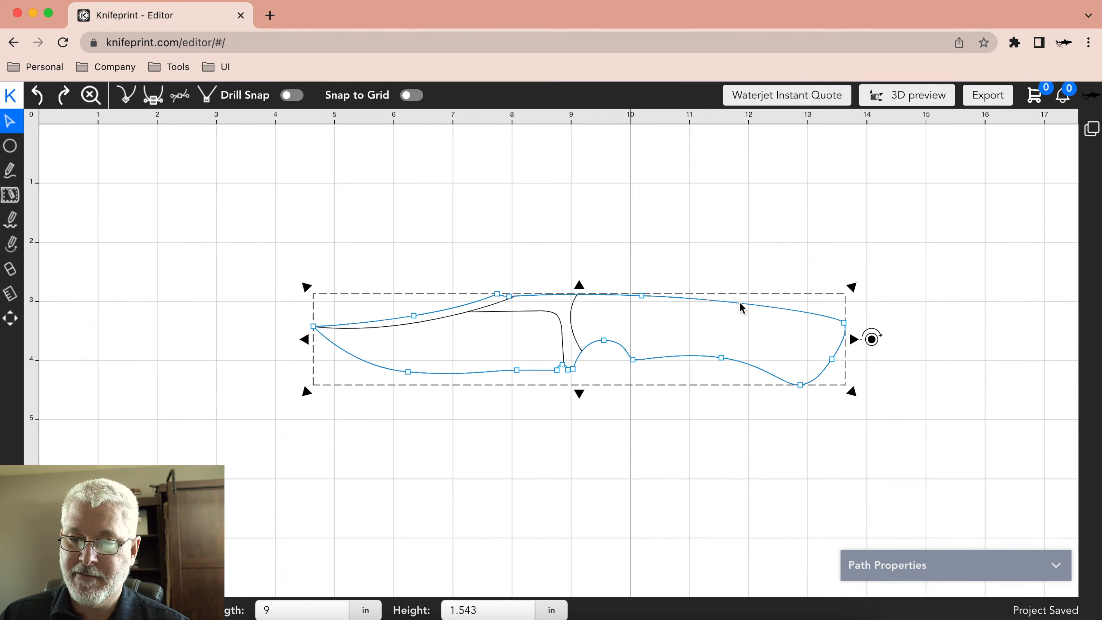
right_click(709, 306)
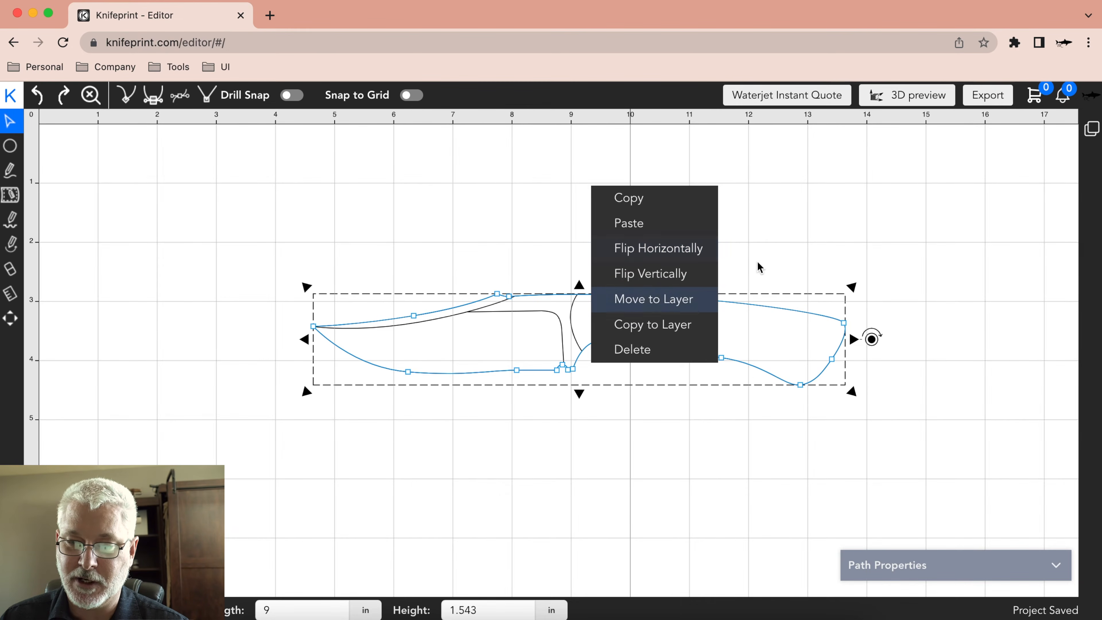
click(806, 276)
Flip the knife's outer outline horizontally.
click(639, 298)
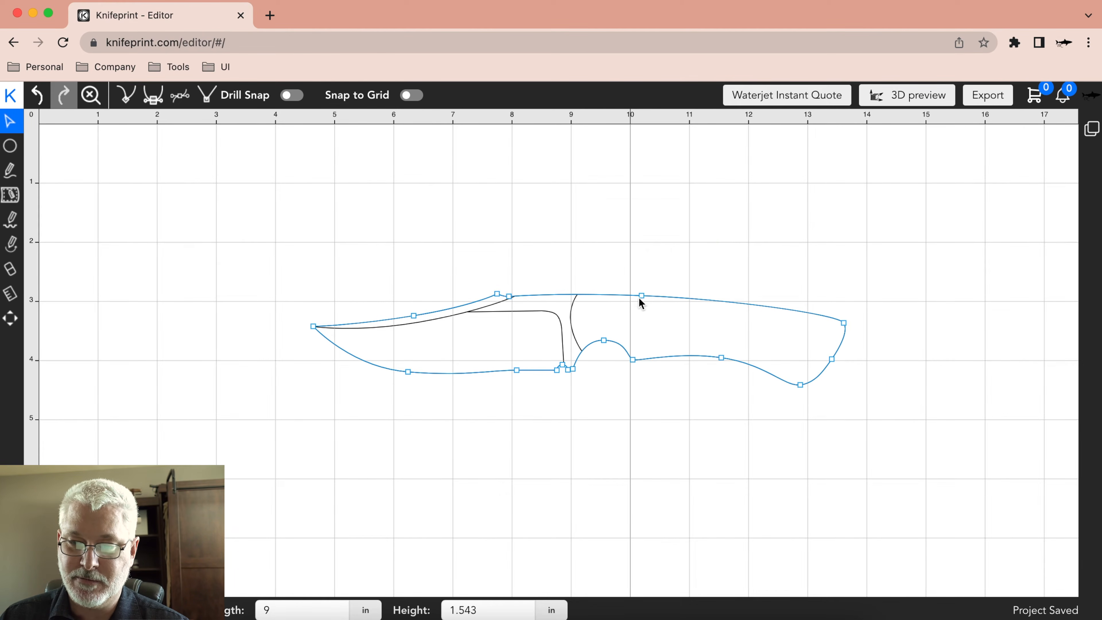
click(684, 299)
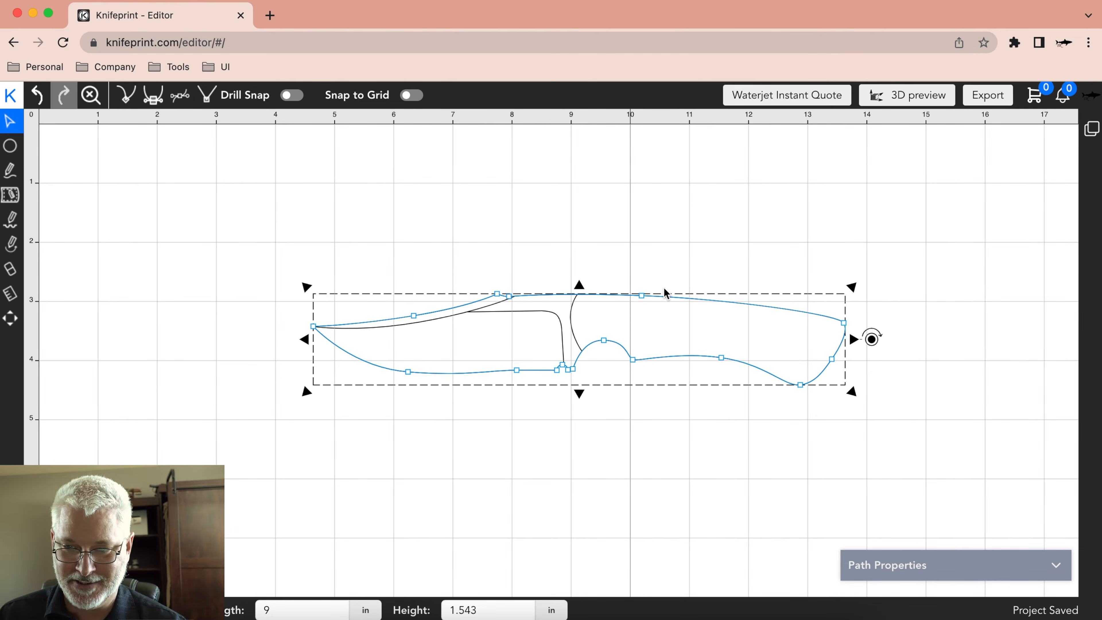
right_click(703, 301)
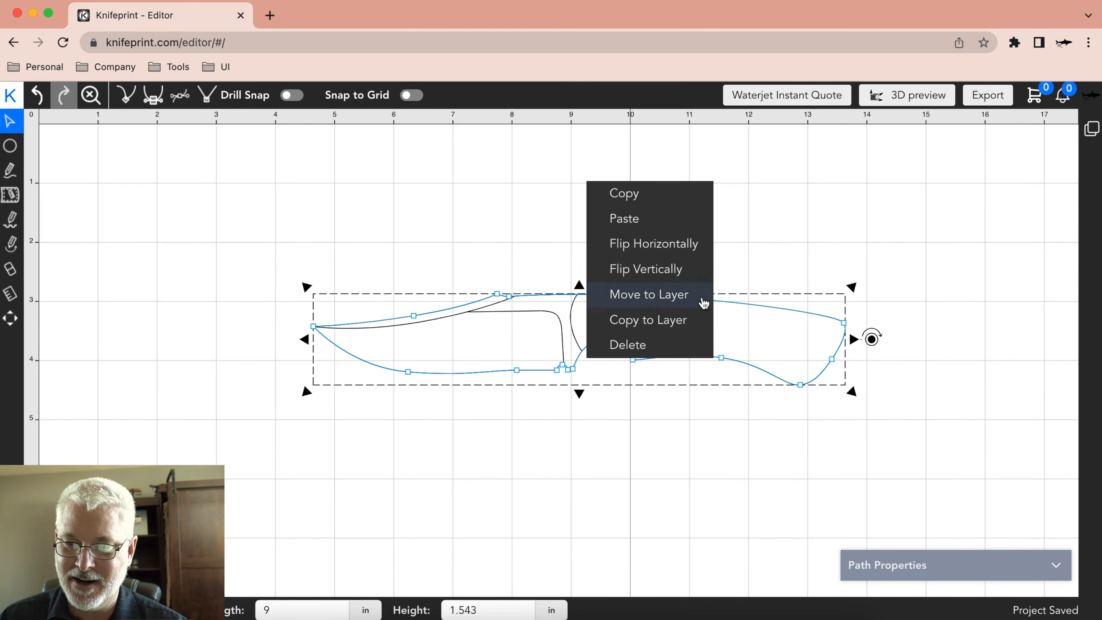
click(682, 272)
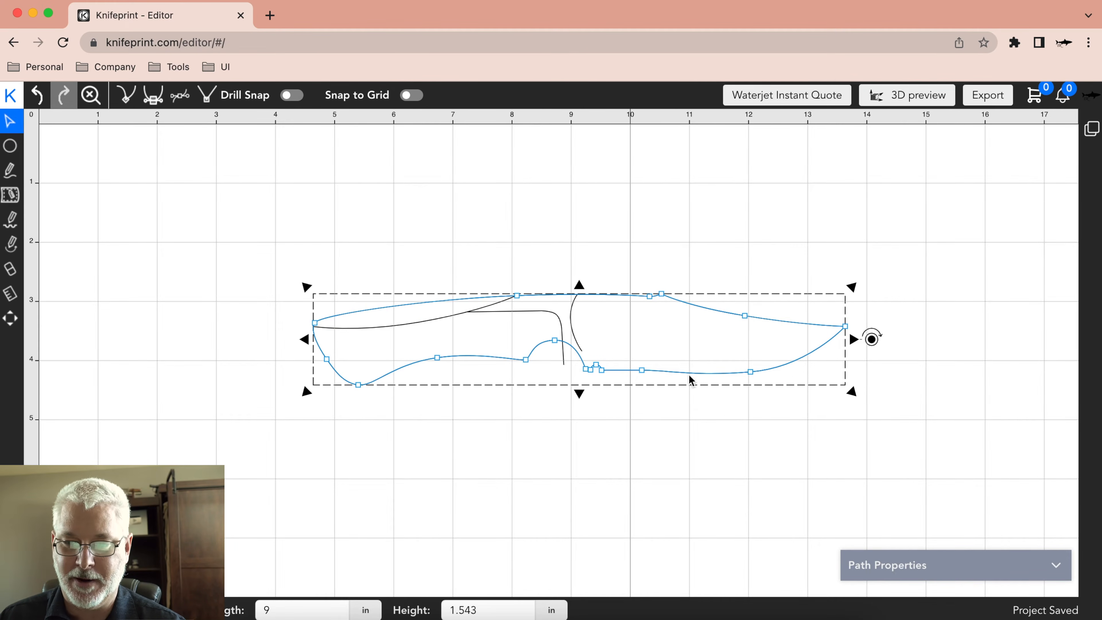
Undo the outer outline's horizontal flip, and review the commands offered for that outline without choosing one.
click(37, 95)
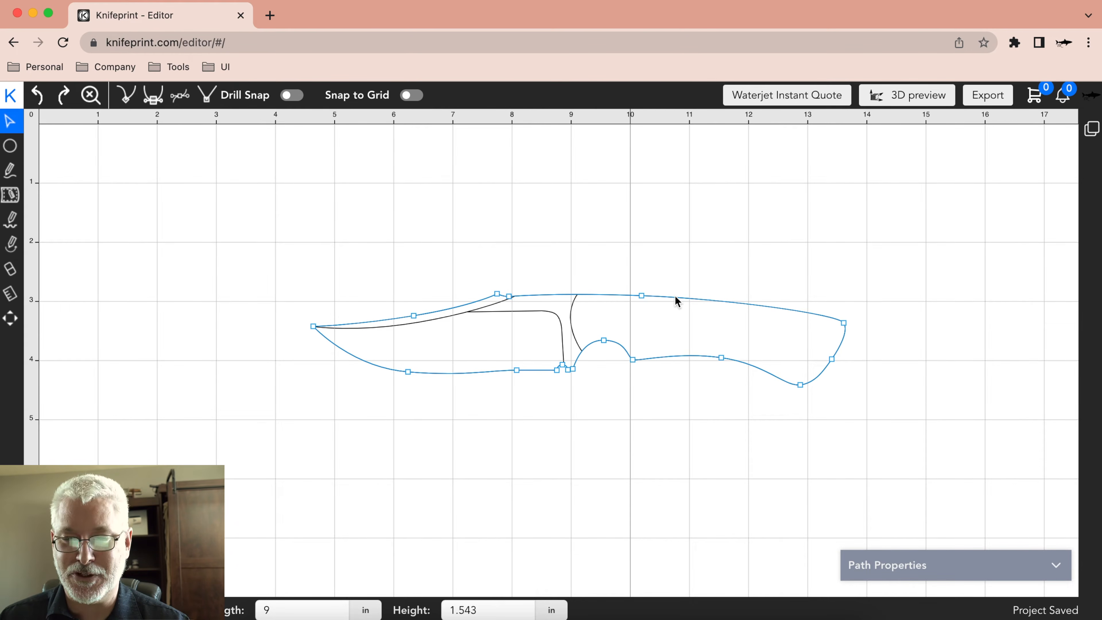
right_click(677, 300)
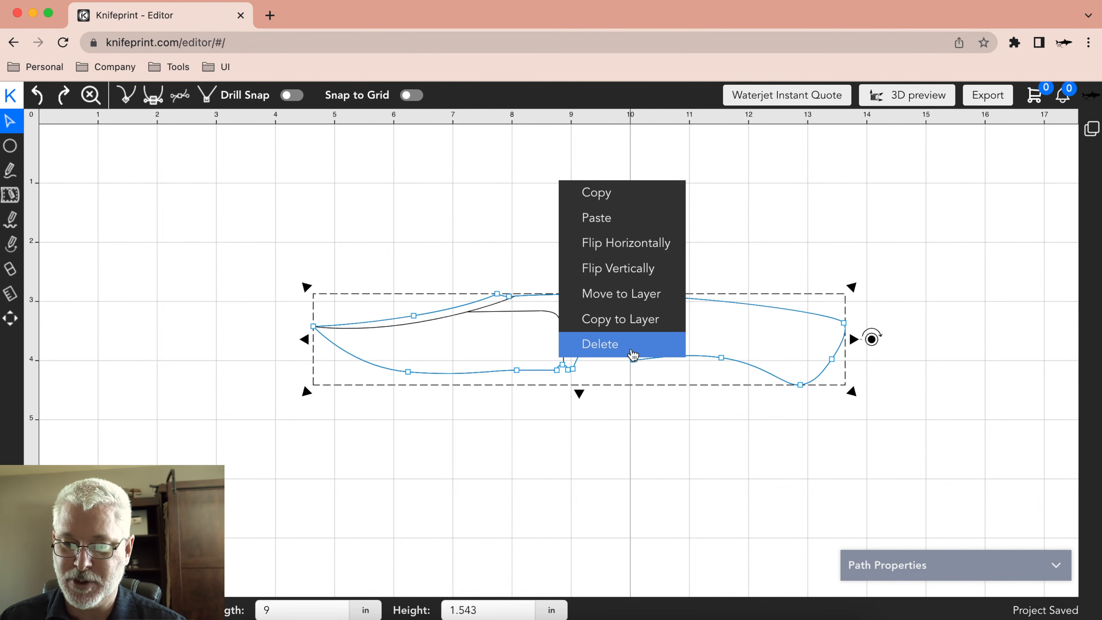
click(754, 246)
Examine the path type, size and position properties of the outer outline and of the plunge line on the blade.
click(803, 345)
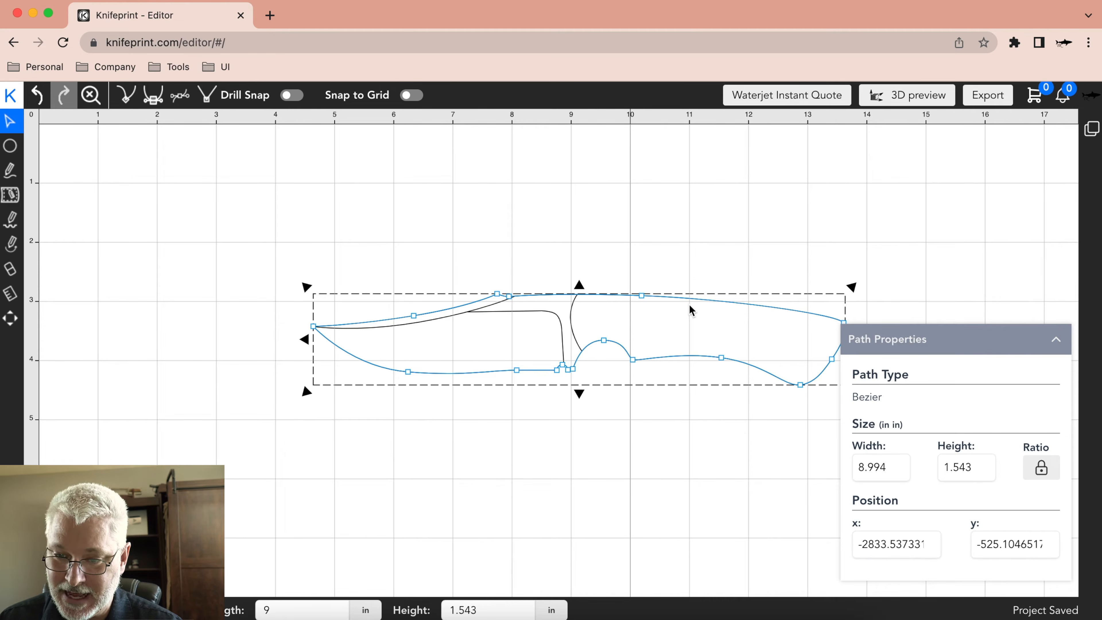
click(546, 316)
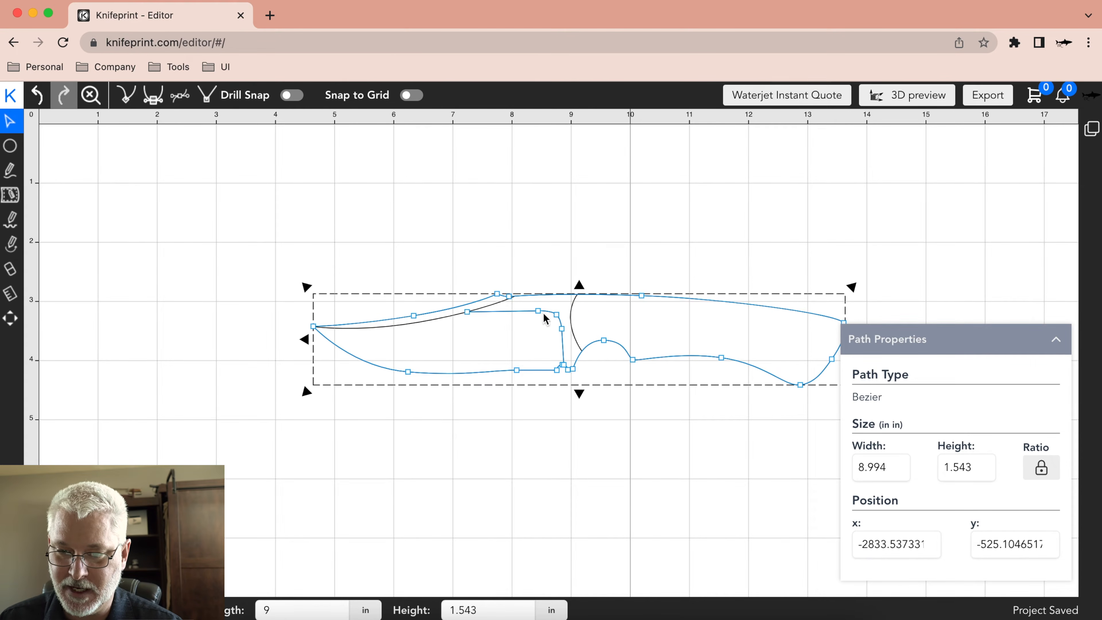
click(517, 312)
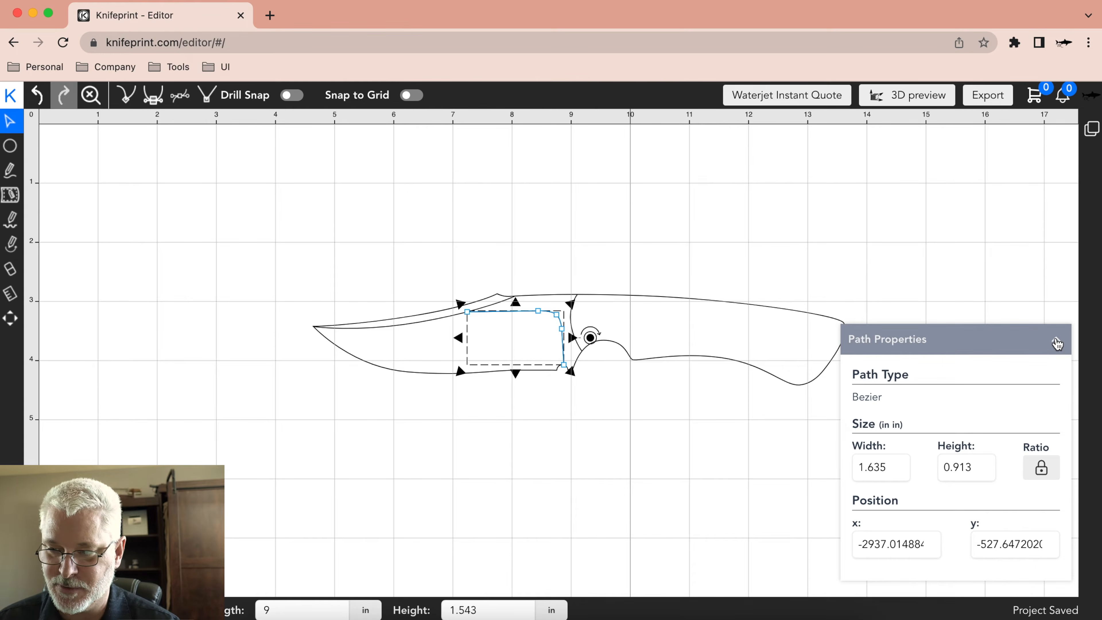
click(1057, 344)
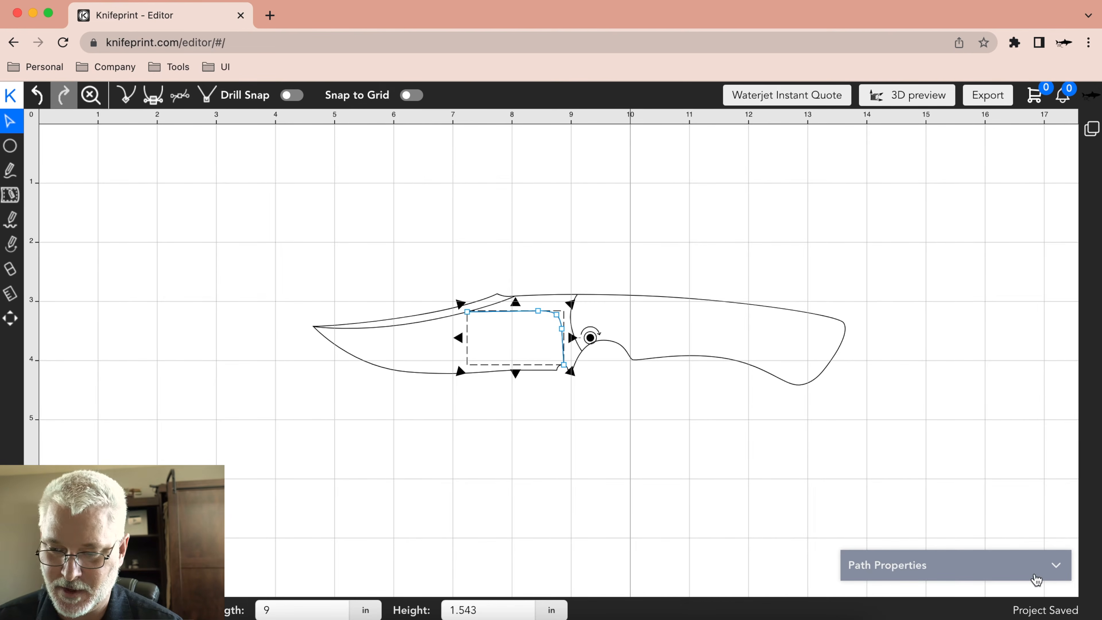
click(716, 458)
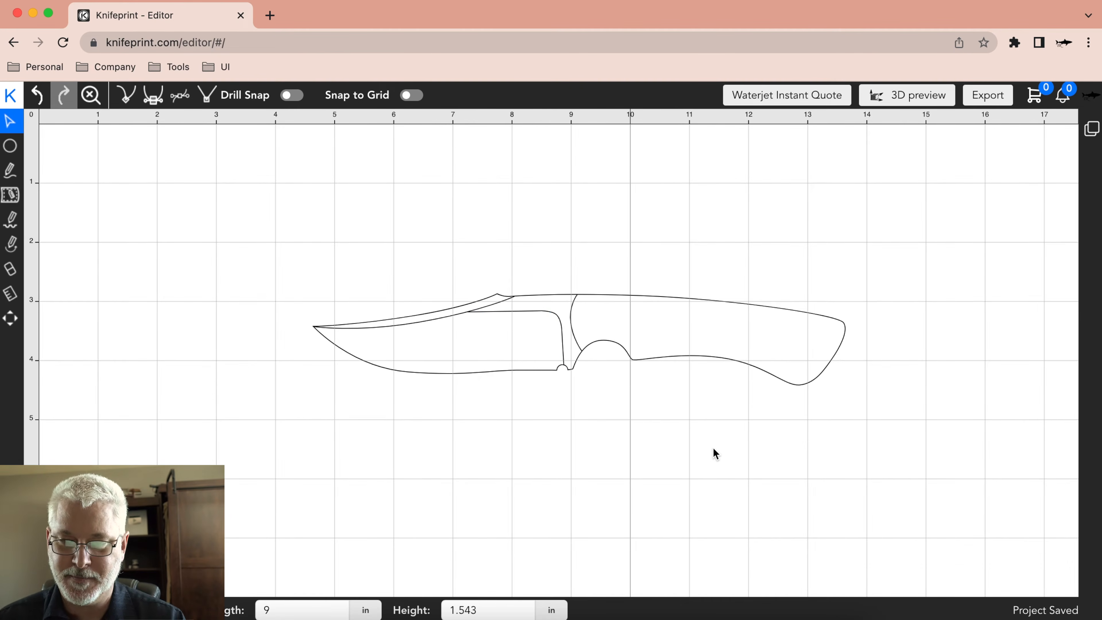
Lengthen the curve handles of the outline's node on the spine above the handle's finger groove, keeping them symmetric.
click(668, 298)
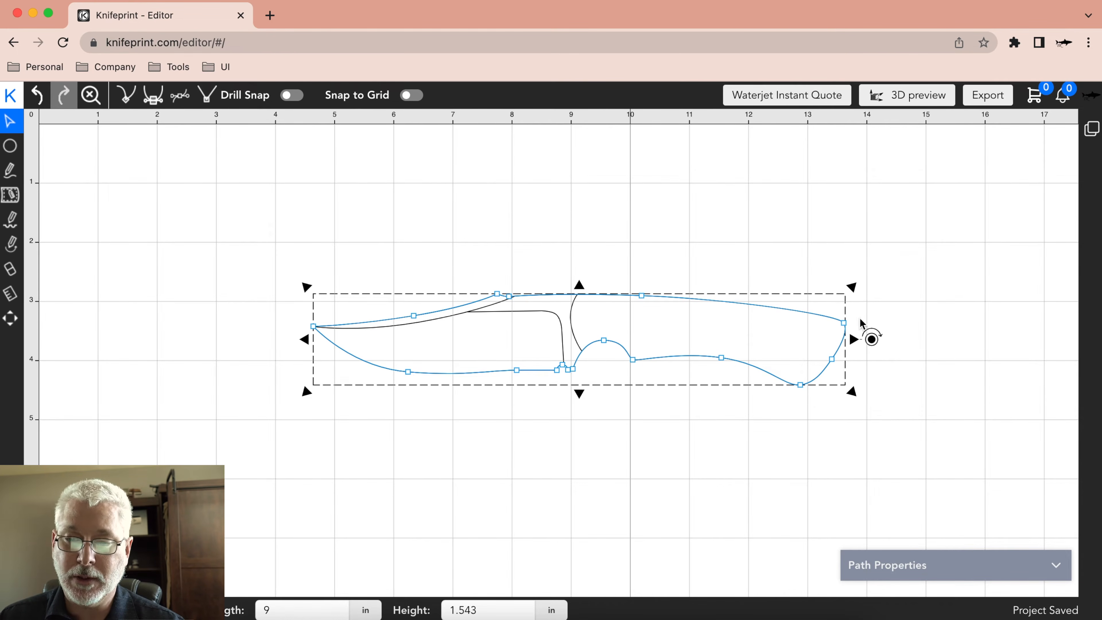
click(642, 296)
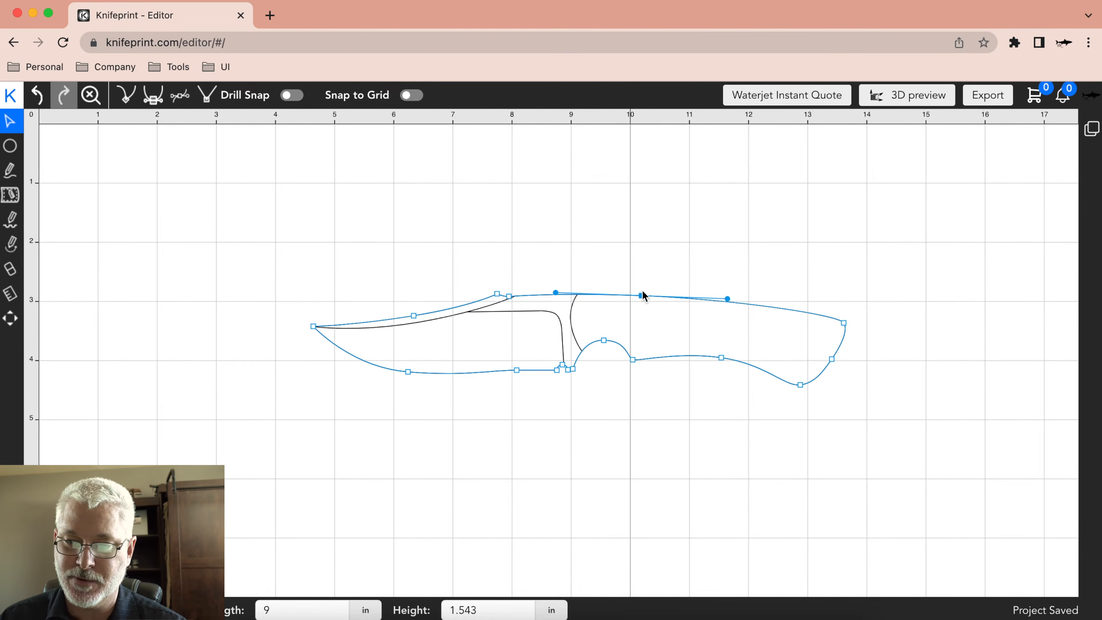
click(668, 249)
click(642, 295)
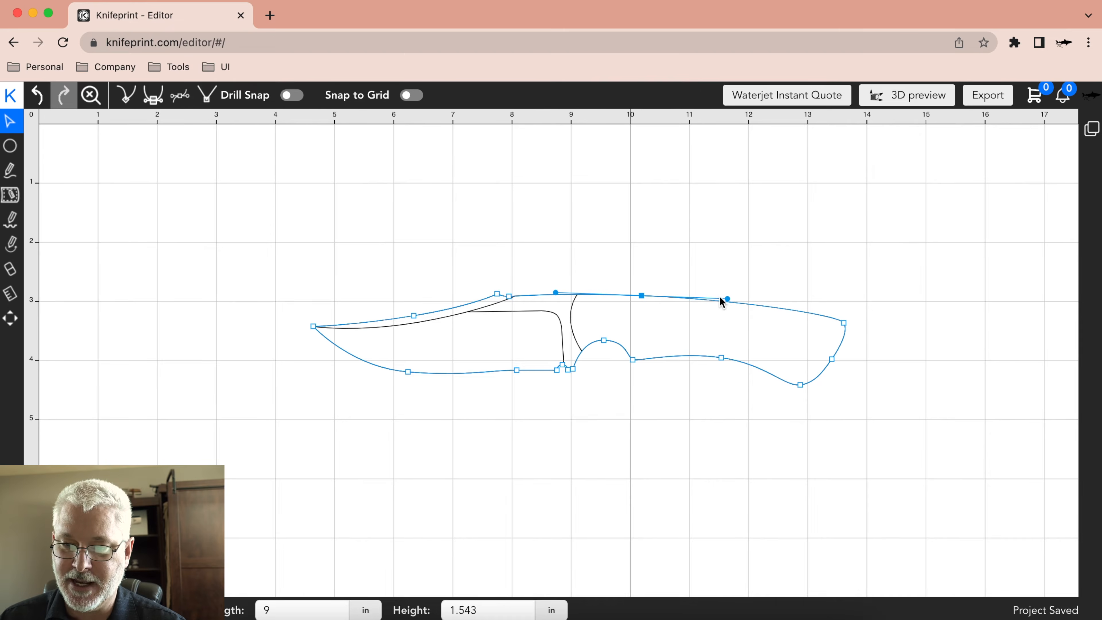
drag(728, 298, 767, 299)
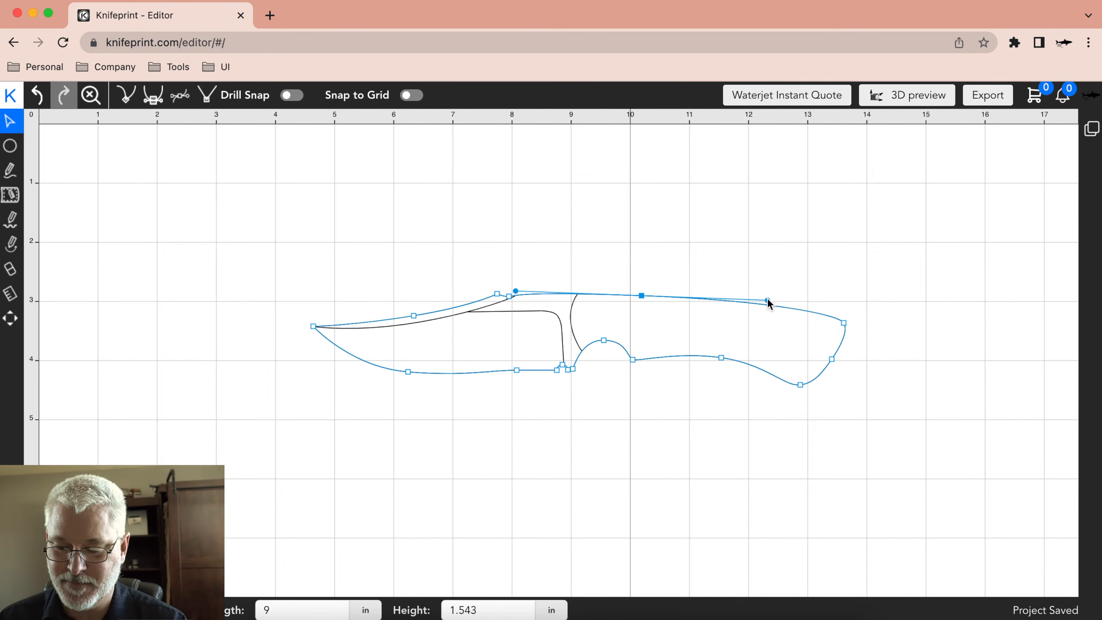
click(641, 278)
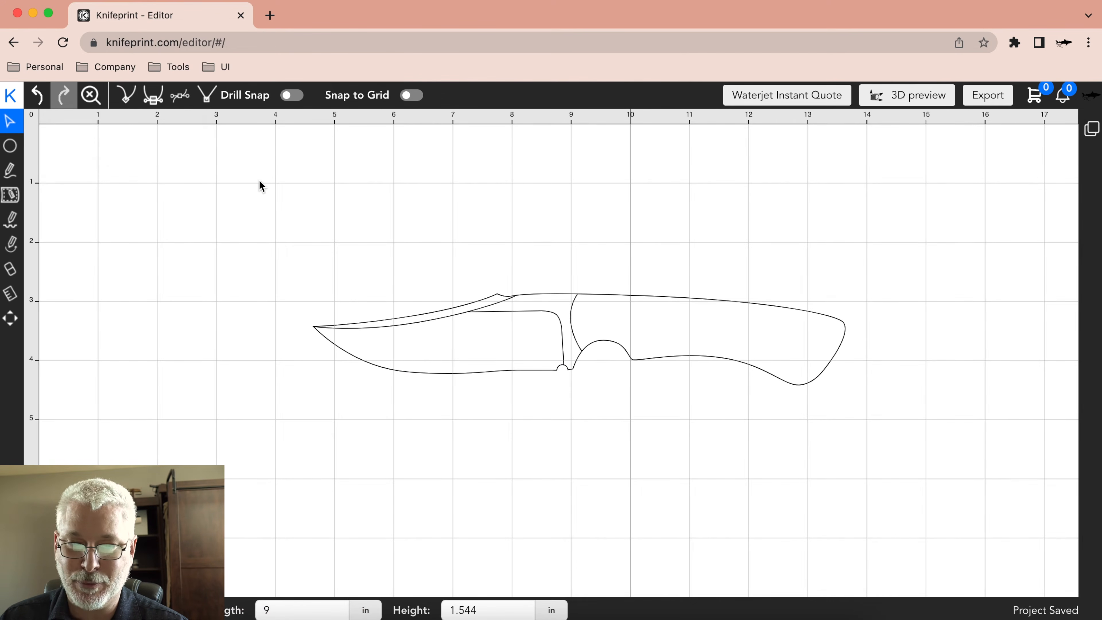
Try independent curve handles on the spine node by raising only its butt-side handle.
click(642, 295)
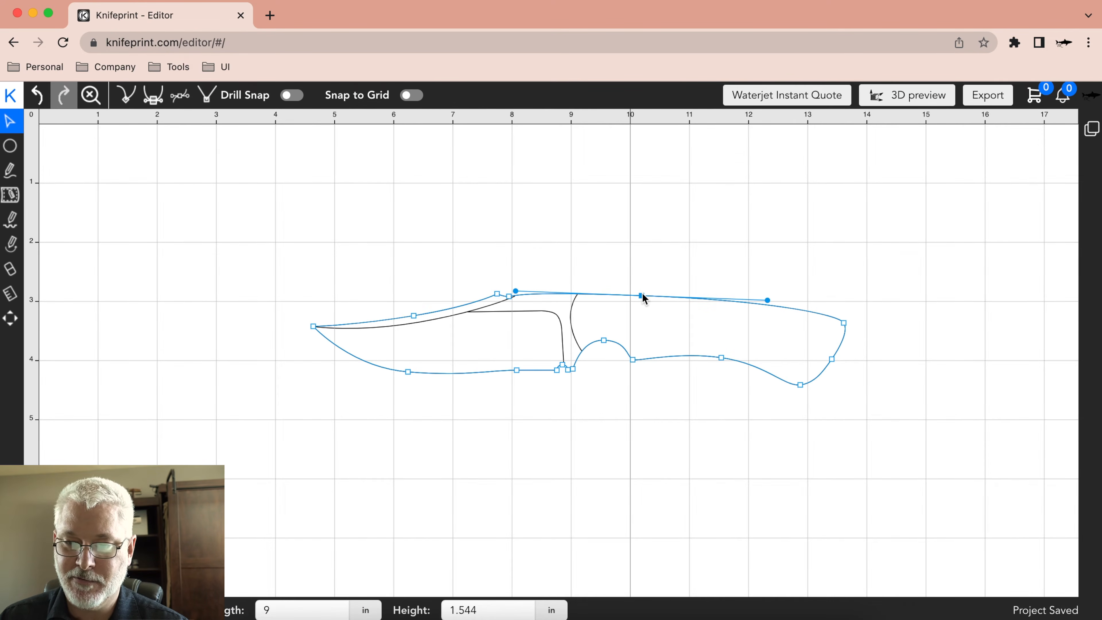
click(126, 94)
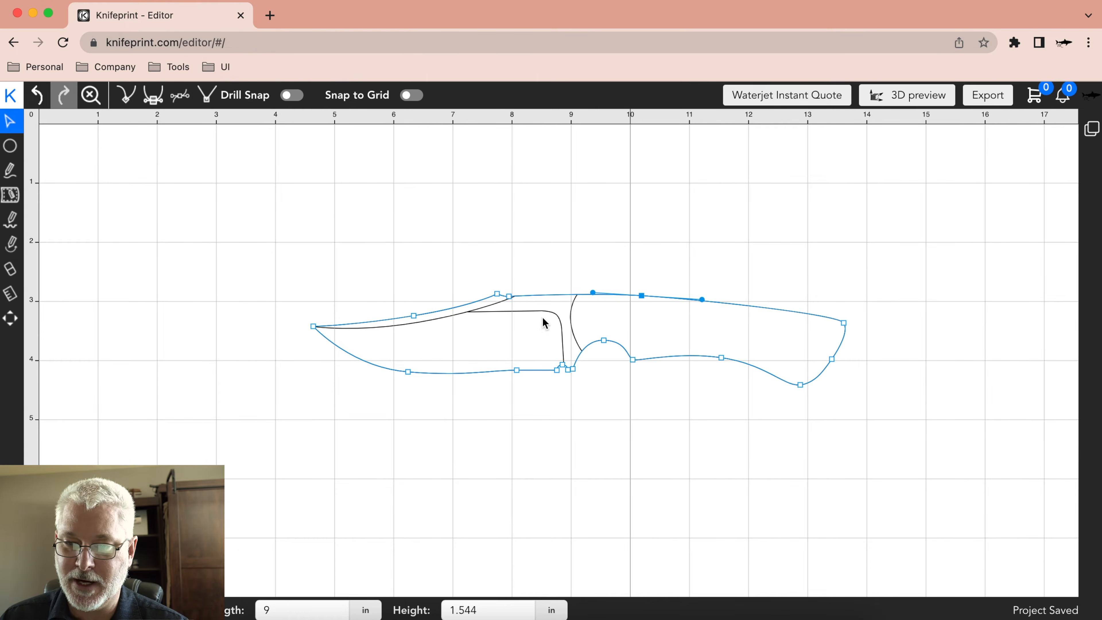
drag(702, 299, 678, 263)
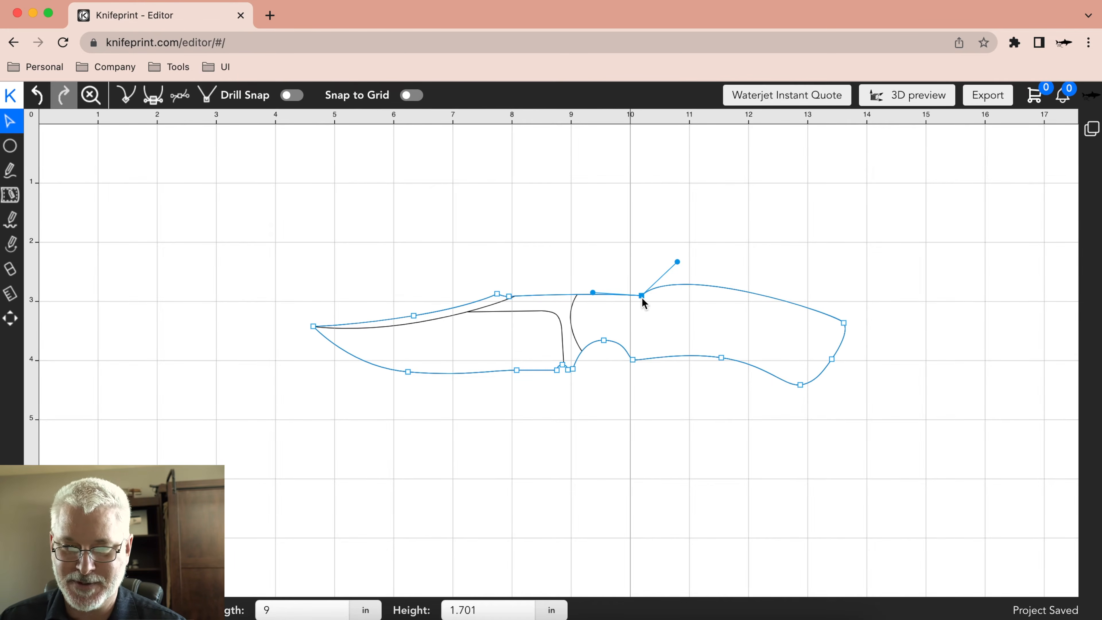
Try smooth and symmetric handle types on the spine node, and undo the handle changes.
click(179, 96)
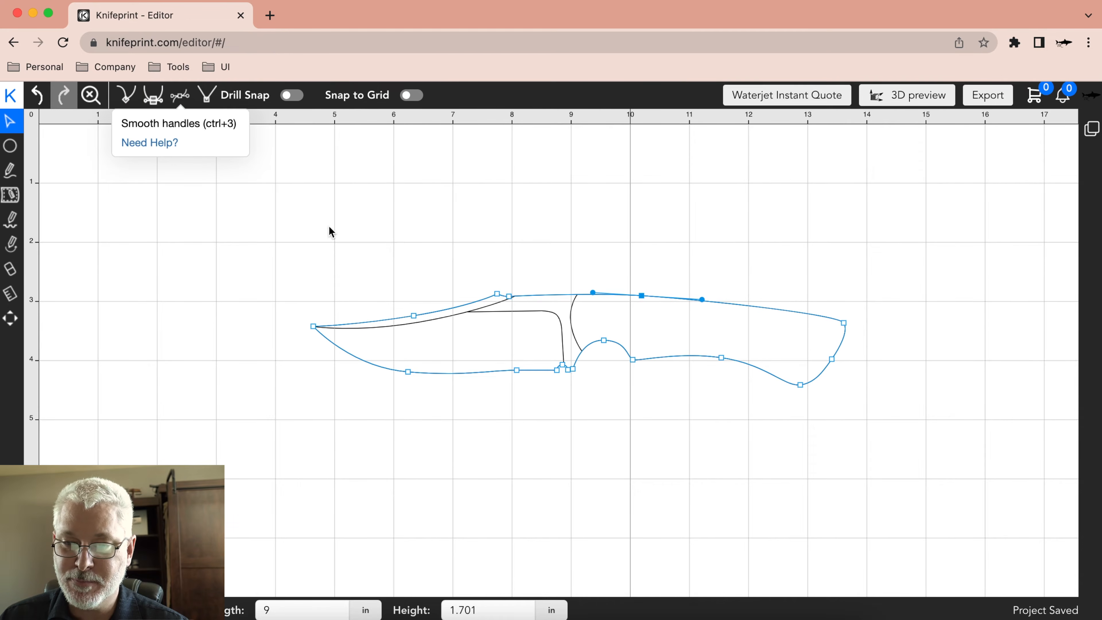
drag(702, 300, 673, 276)
drag(705, 285, 706, 287)
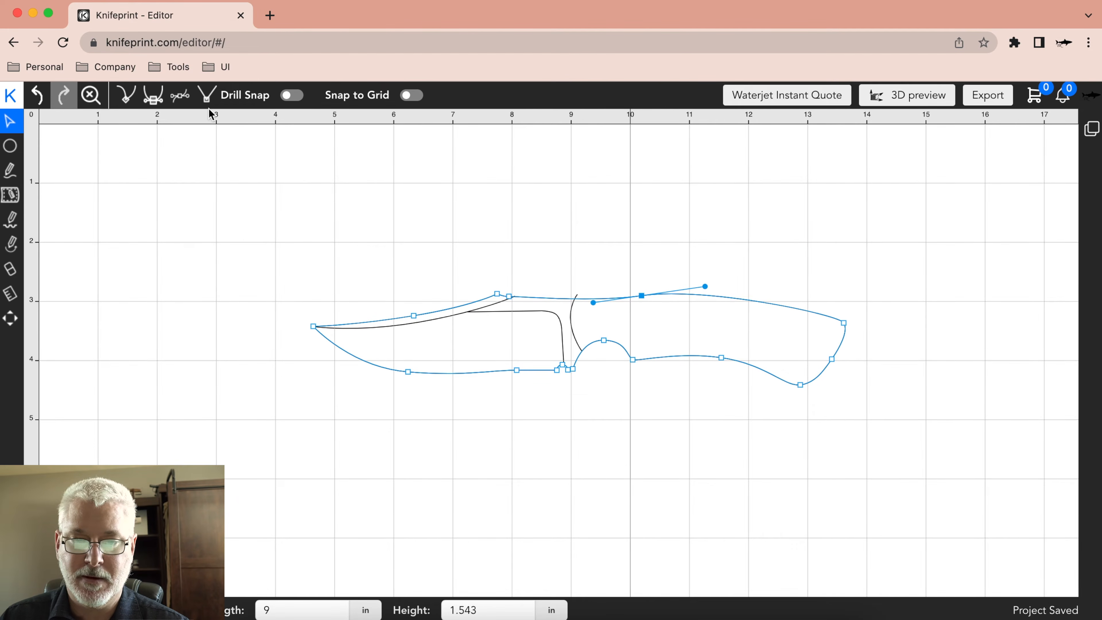
click(153, 95)
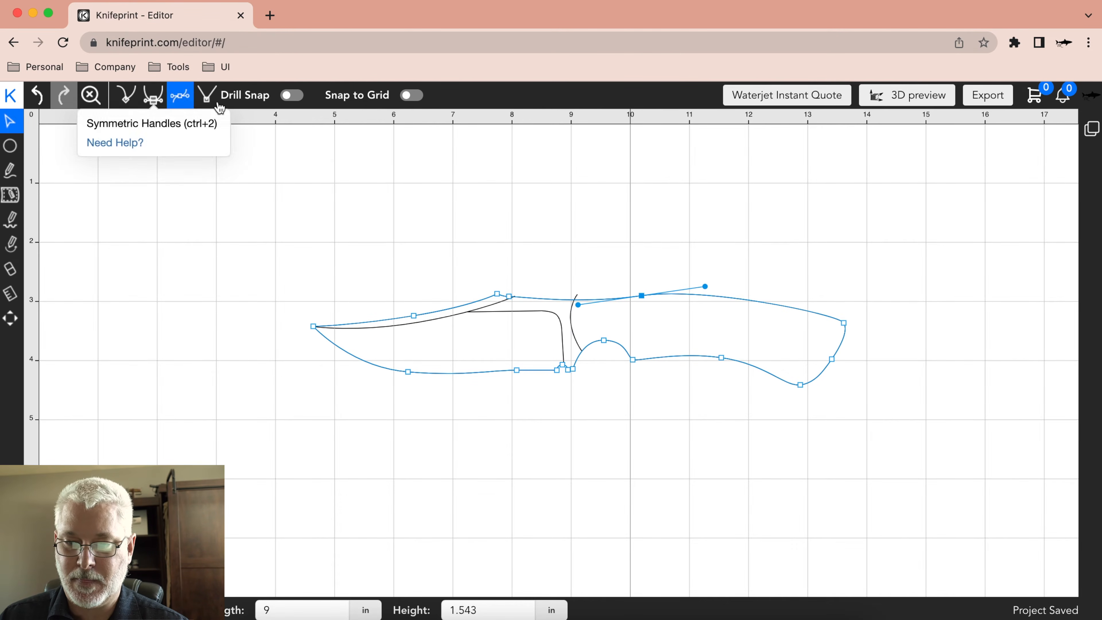
click(37, 94)
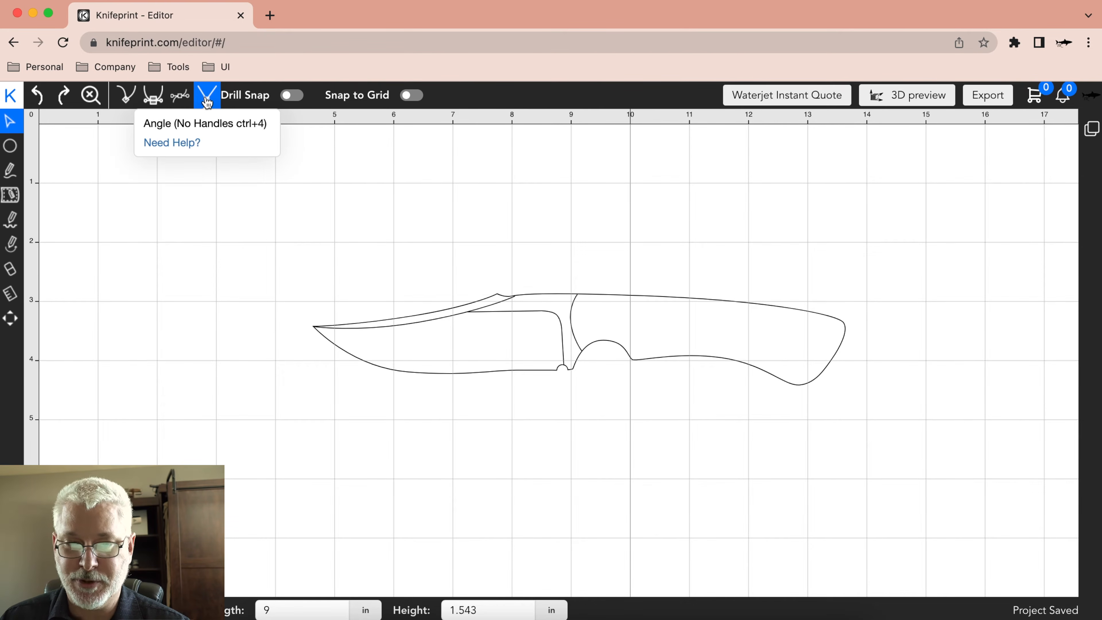
Examine the curve handles of the outline's upper butt-end node and of its spine node.
click(845, 324)
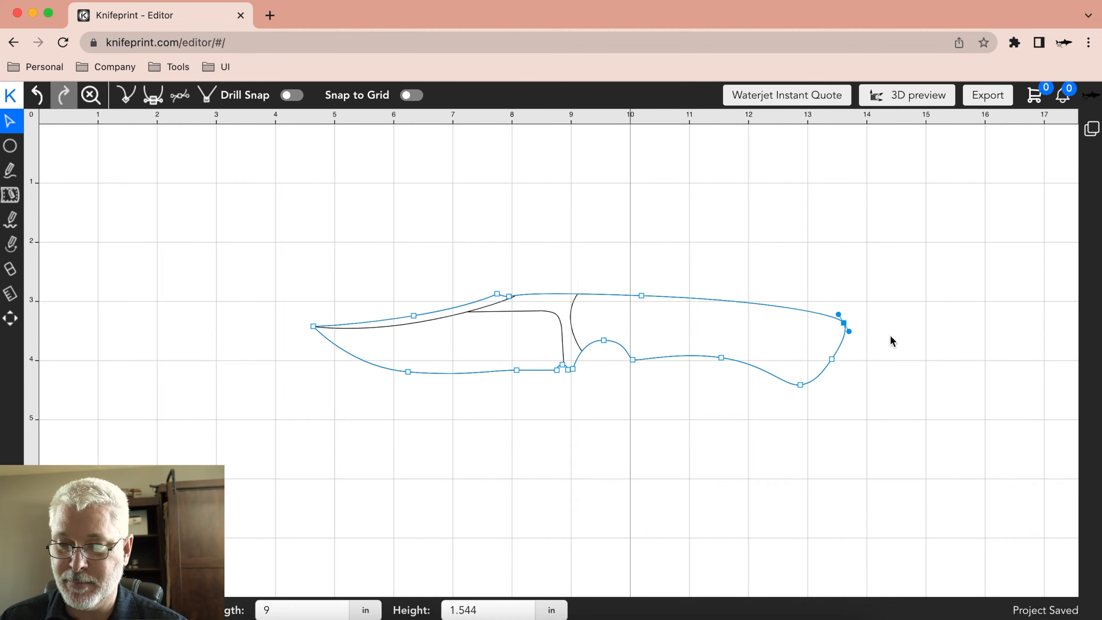
click(750, 234)
click(644, 297)
click(642, 296)
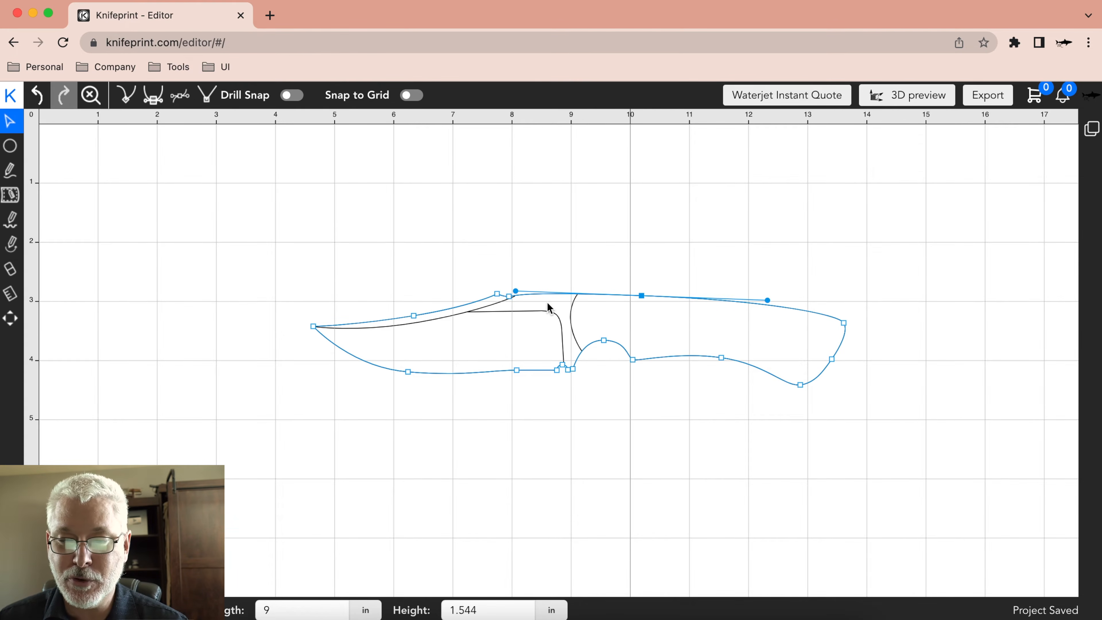
click(706, 264)
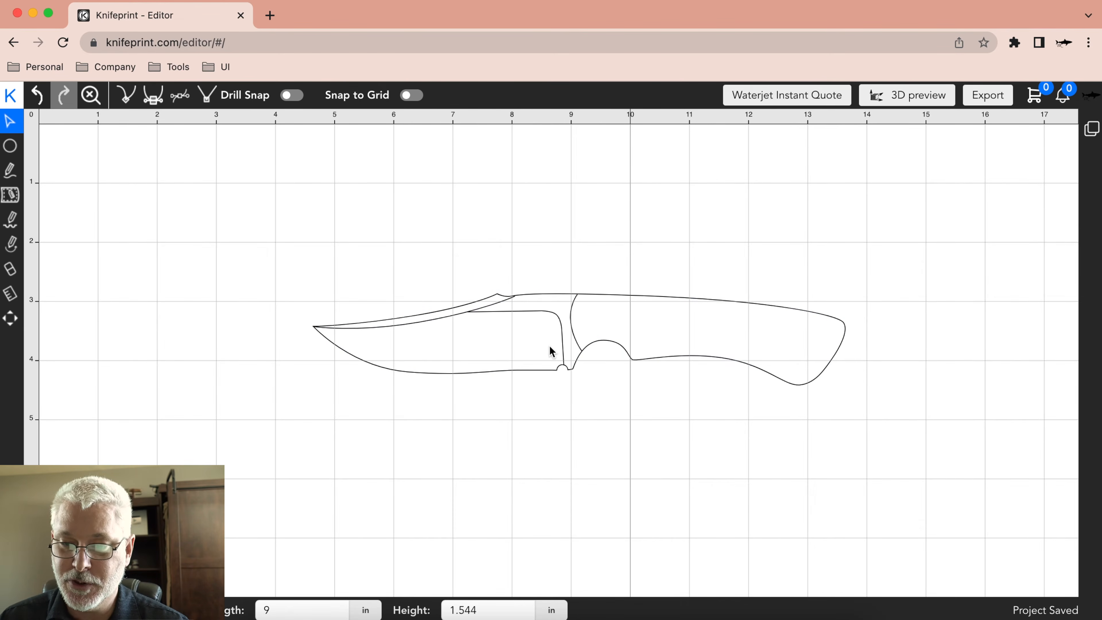
Add a node to the outer outline on the blade's belly, and move it closer to the tip.
click(358, 360)
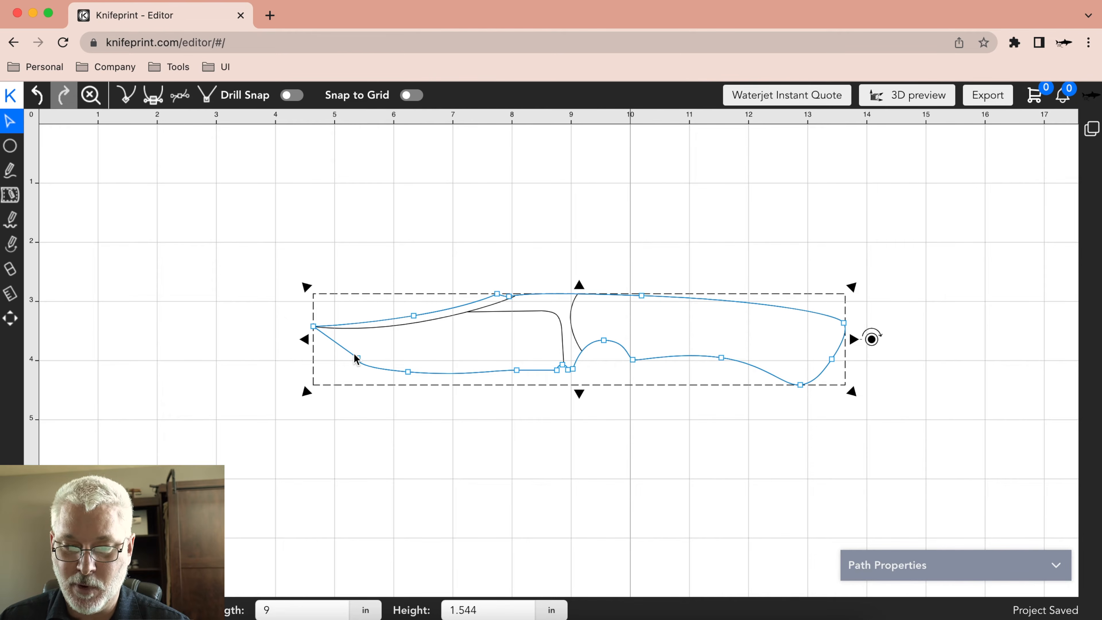
click(246, 320)
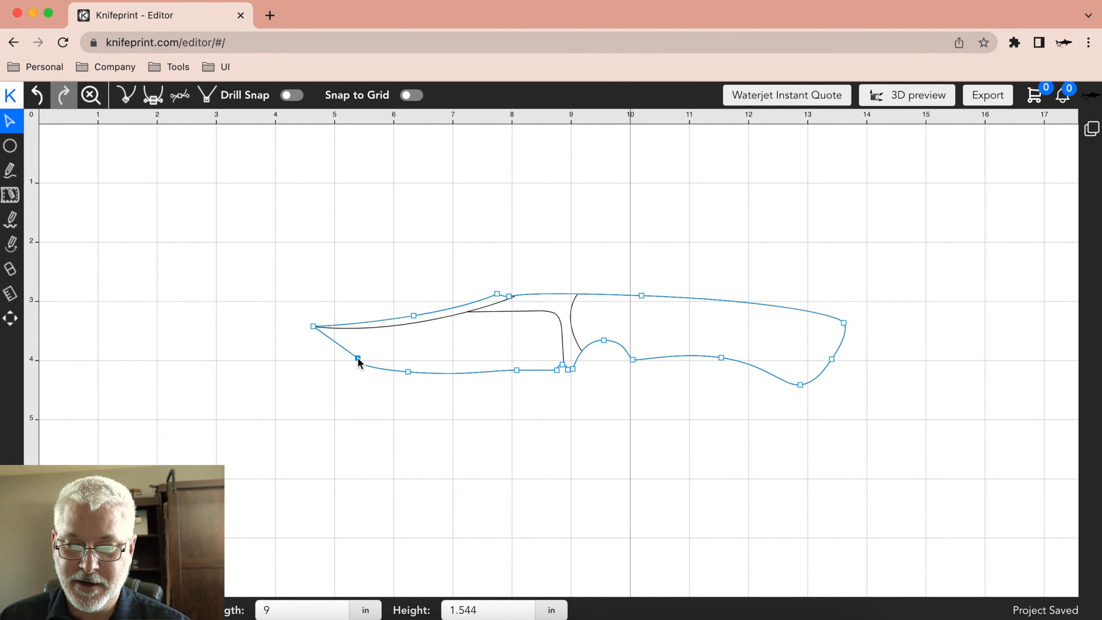
drag(358, 358, 342, 354)
click(399, 403)
click(391, 372)
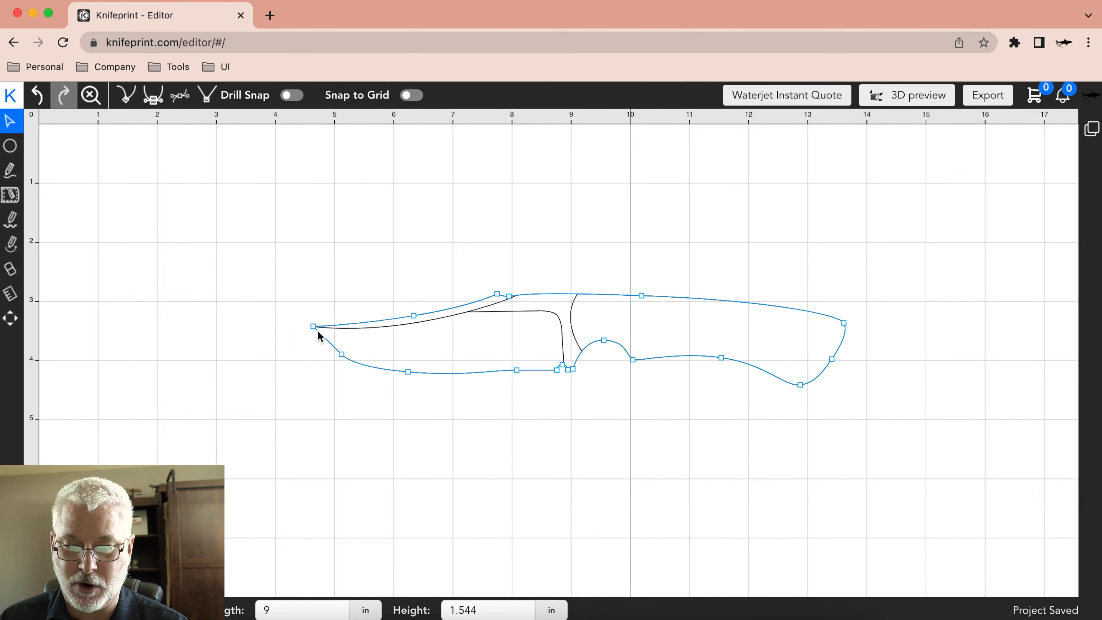
drag(343, 357, 344, 353)
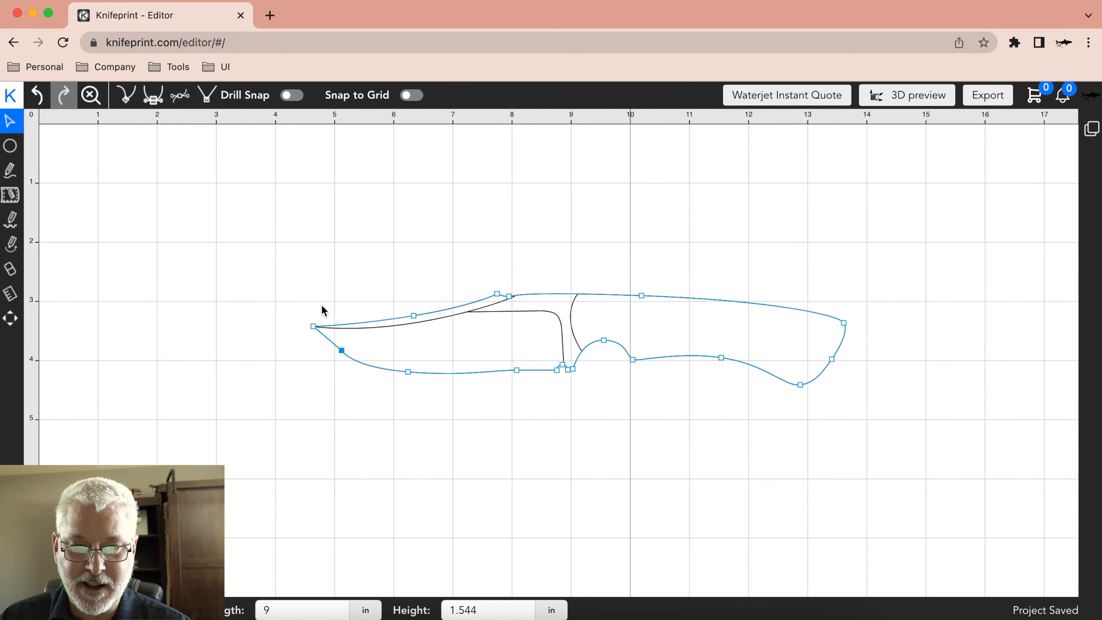
Give the new belly node symmetric handles, and shift it slightly toward the blade tip.
click(153, 96)
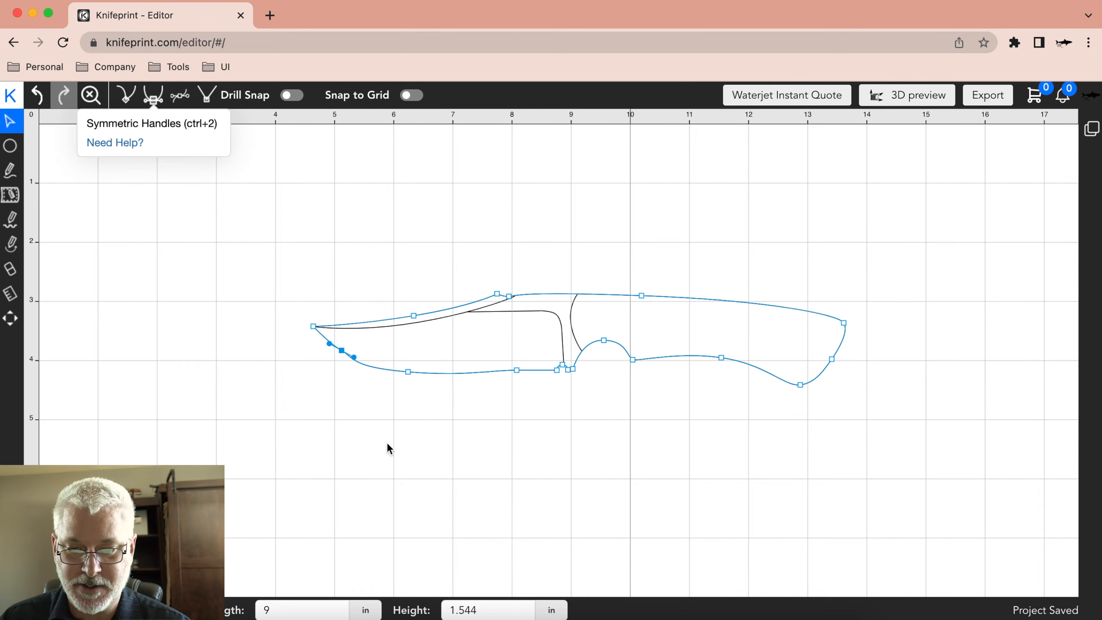
drag(354, 356, 340, 353)
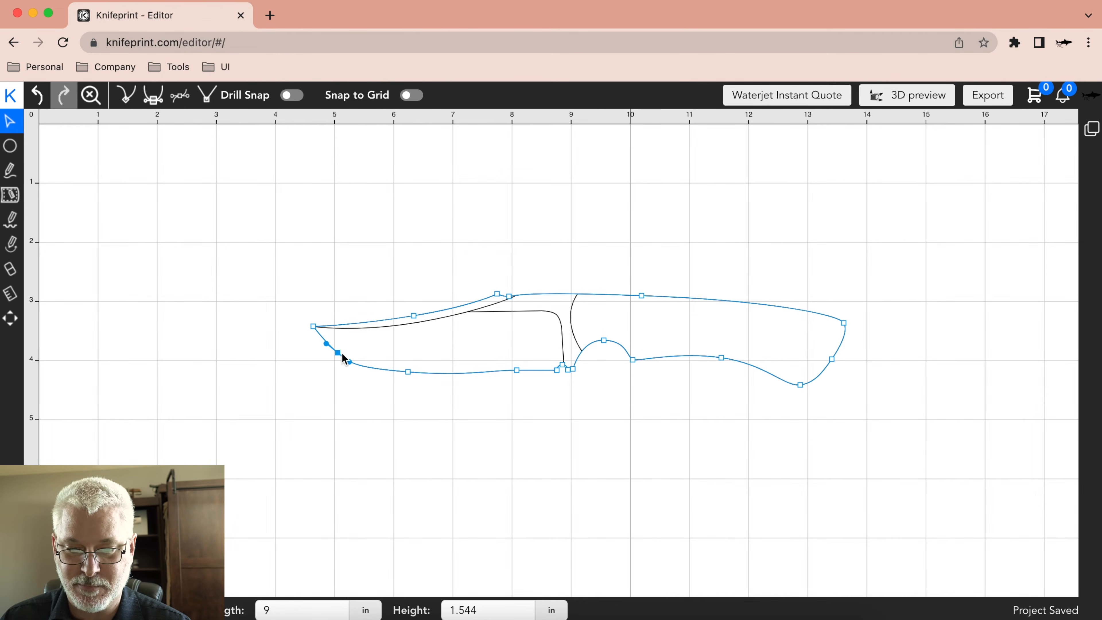
click(380, 388)
click(331, 342)
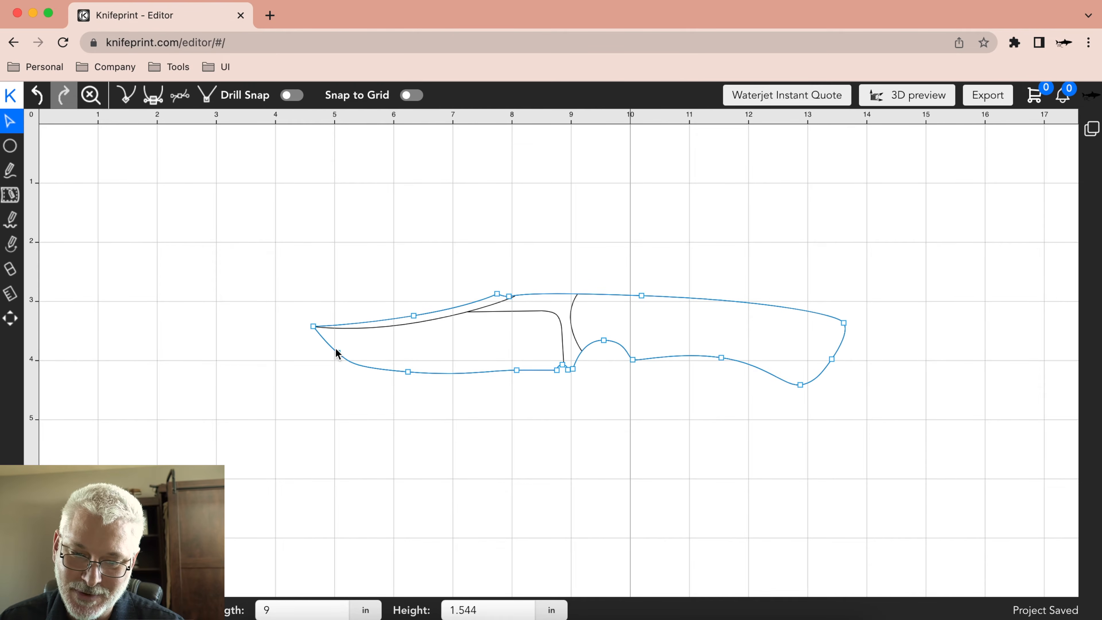
click(330, 373)
click(343, 359)
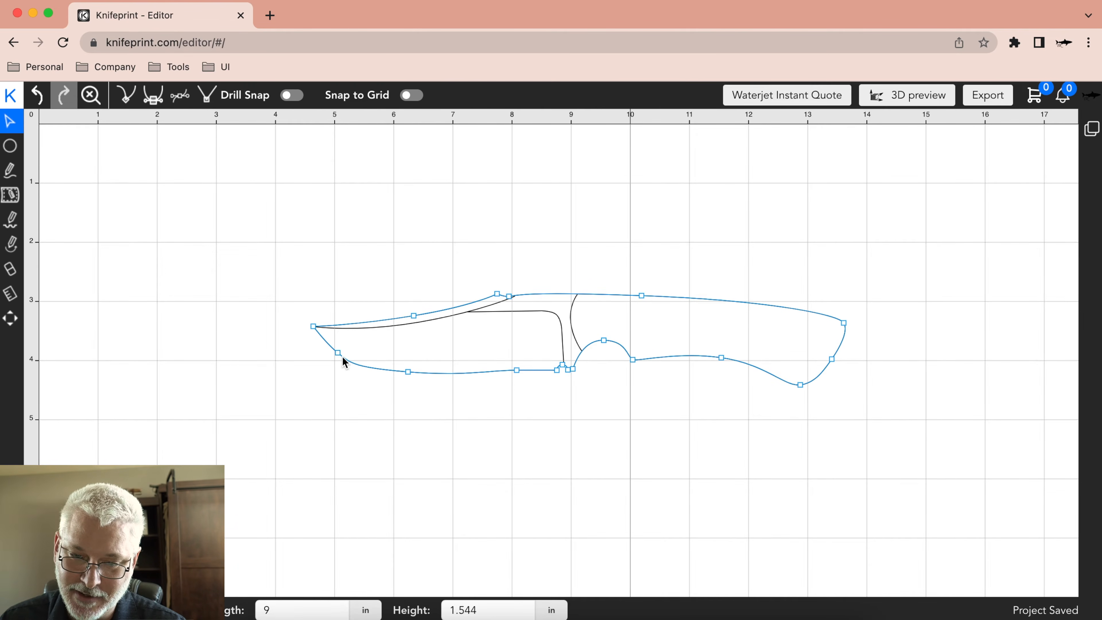
click(355, 371)
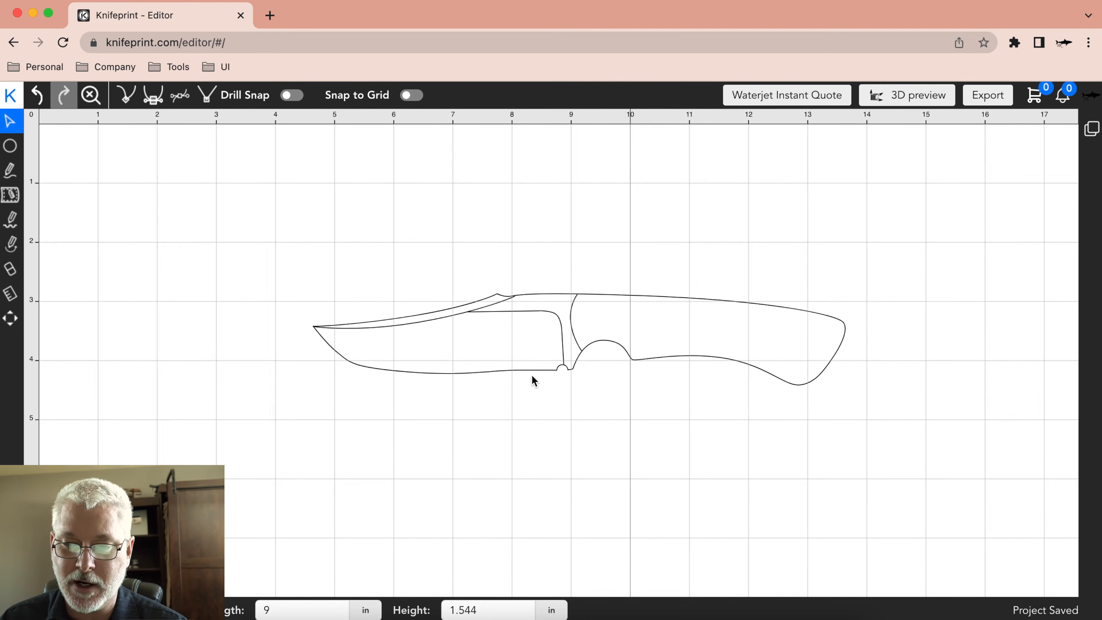
Delete the added node on the blade's belly near the tip.
click(343, 360)
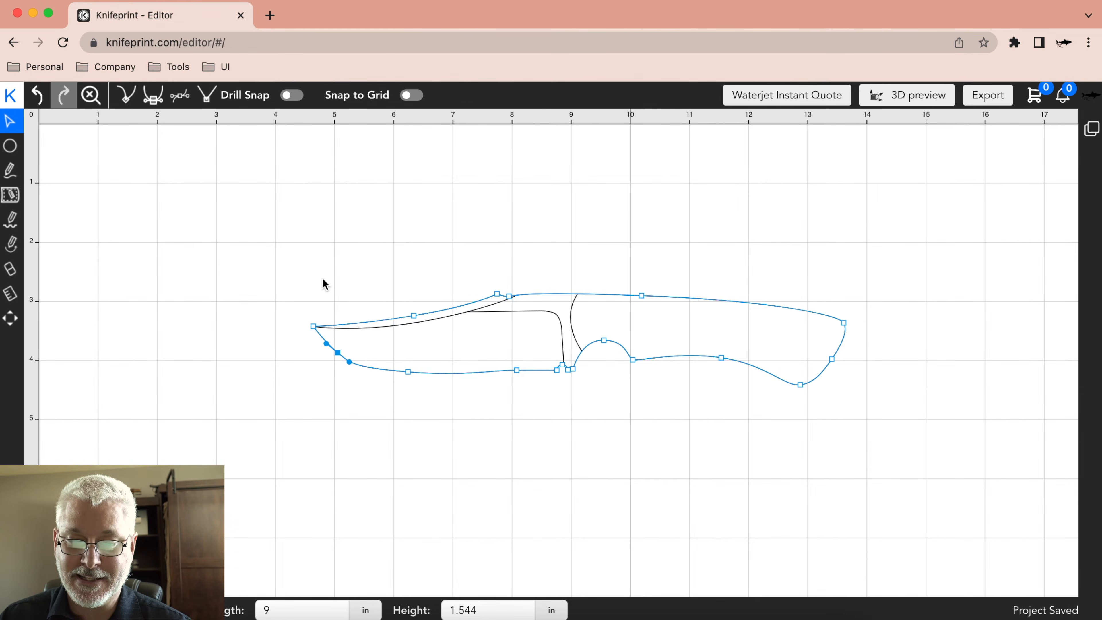
right_click(342, 357)
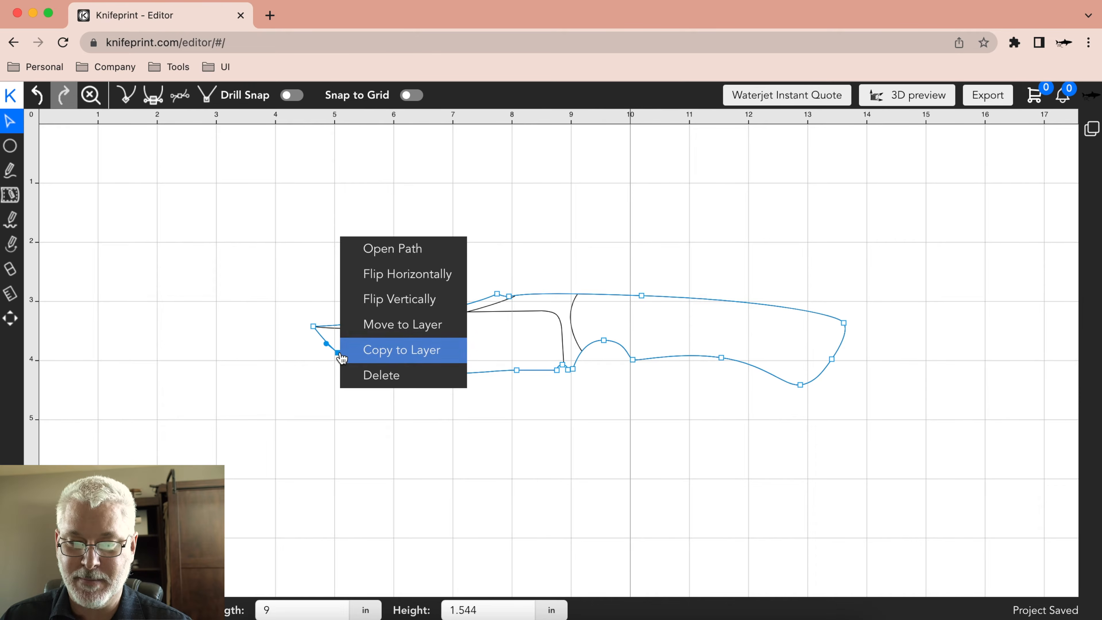
click(364, 376)
Examine the outline's tip node and the curve handles of the original belly node.
click(370, 363)
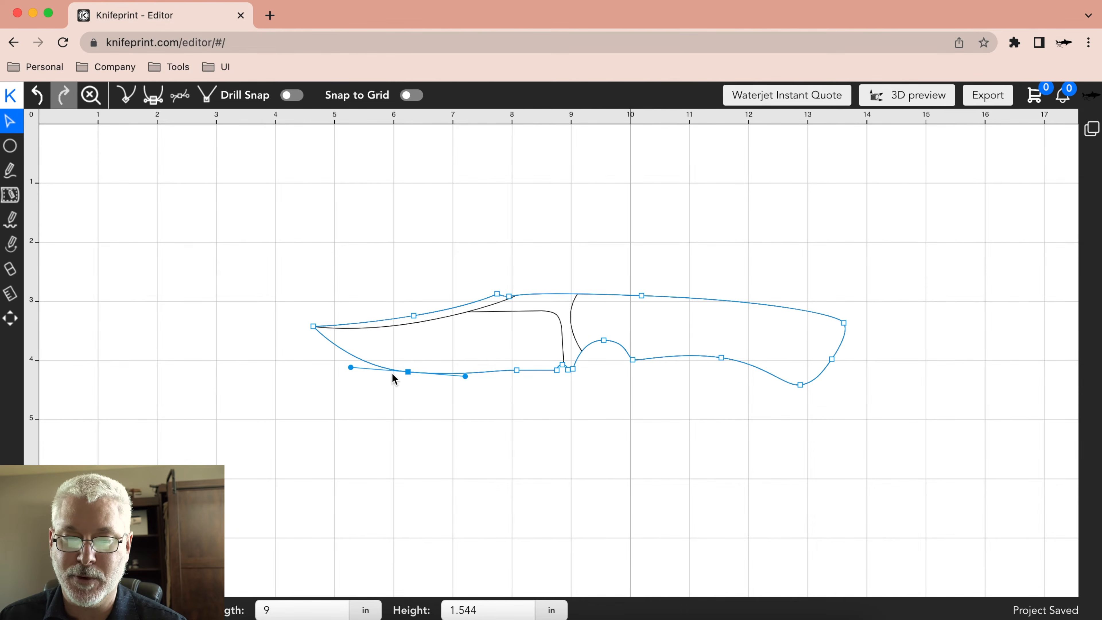
click(418, 395)
click(317, 329)
click(412, 373)
click(408, 381)
click(403, 371)
click(408, 371)
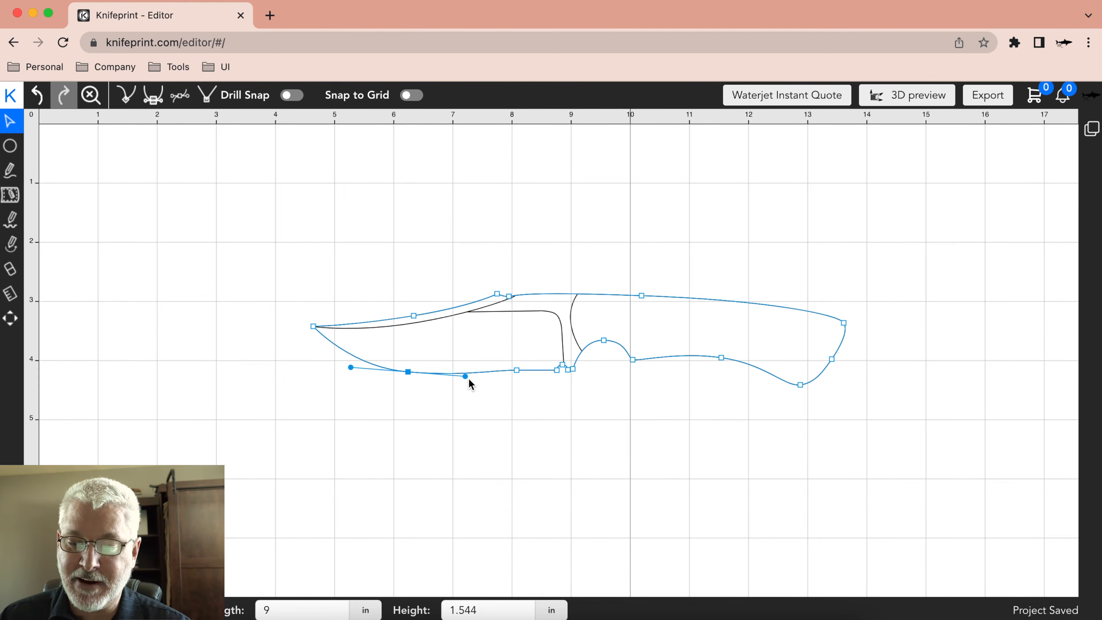
Give the cutting-edge node ahead of the choil notch symmetric handles, and extend them past the notch.
click(516, 370)
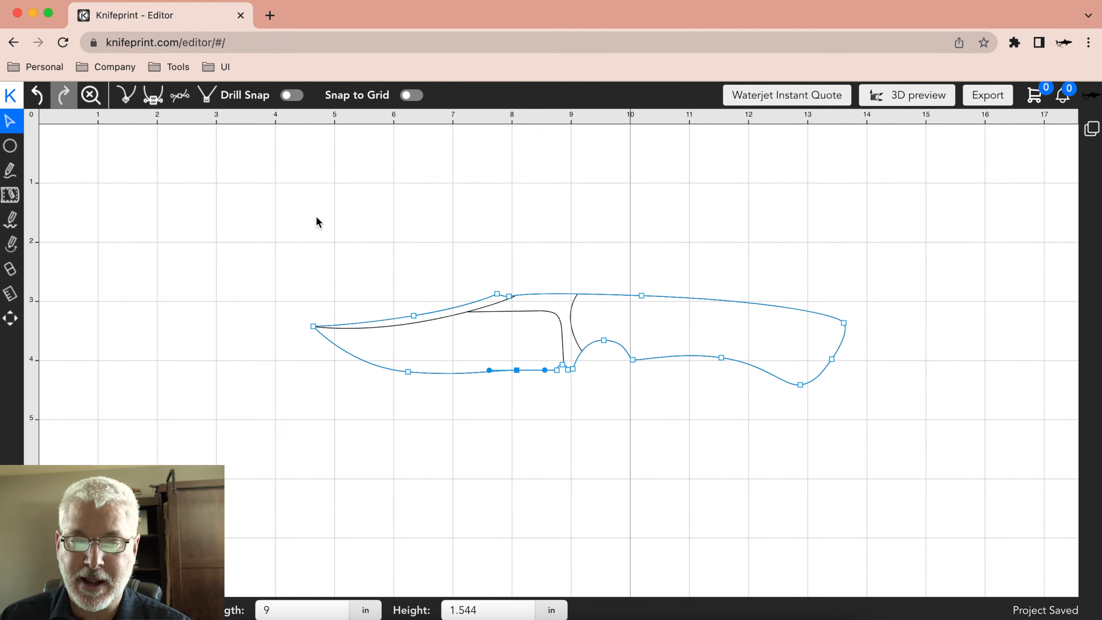
click(153, 96)
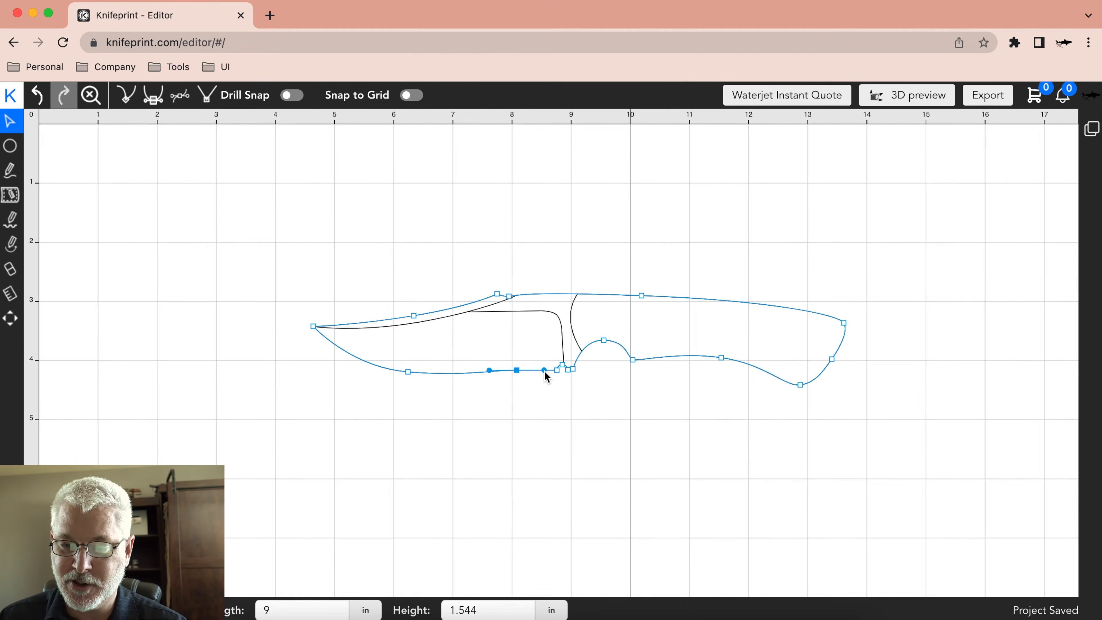
mouse_move(556, 370)
mouse_down()
mouse_move(579, 380)
mouse_move(570, 374)
mouse_up()
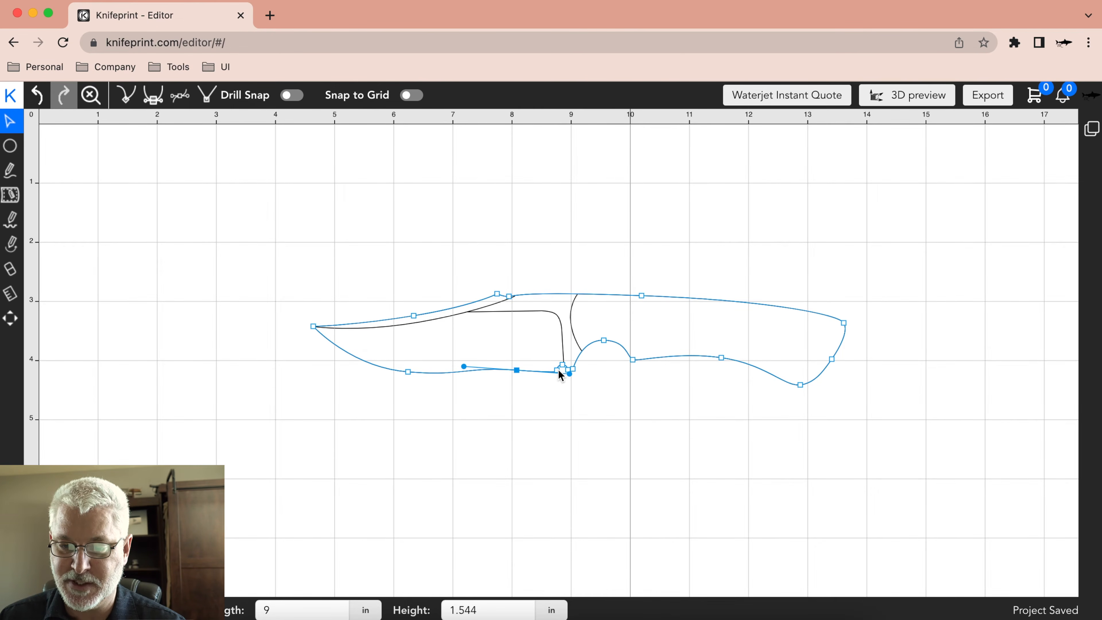
scroll(558, 369, up, 5)
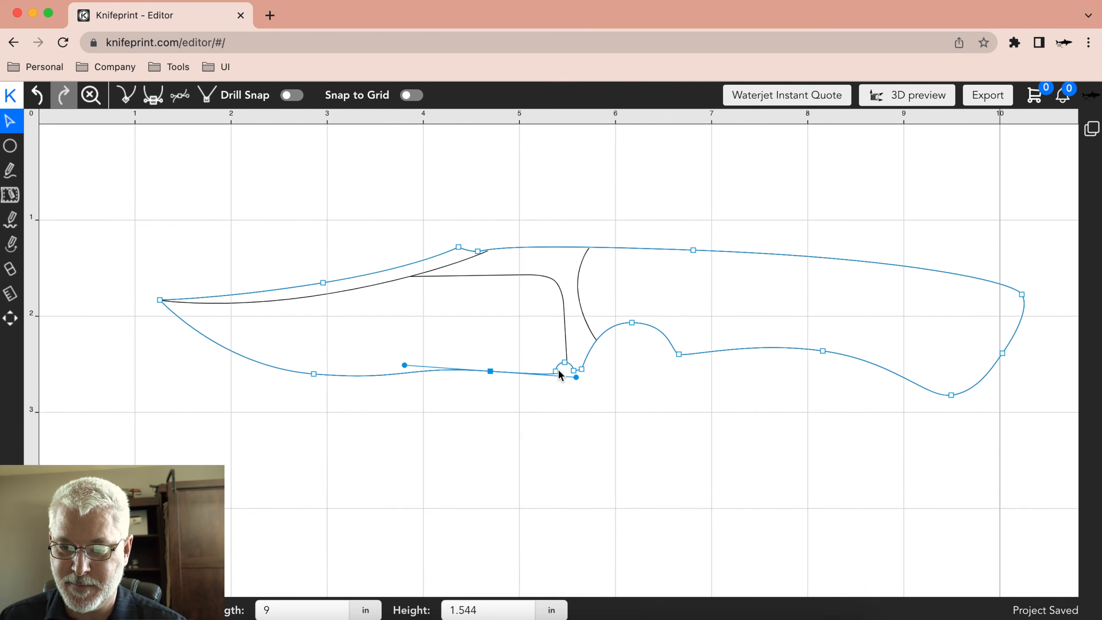
scroll(558, 369, up, 2)
click(576, 434)
click(534, 375)
click(575, 393)
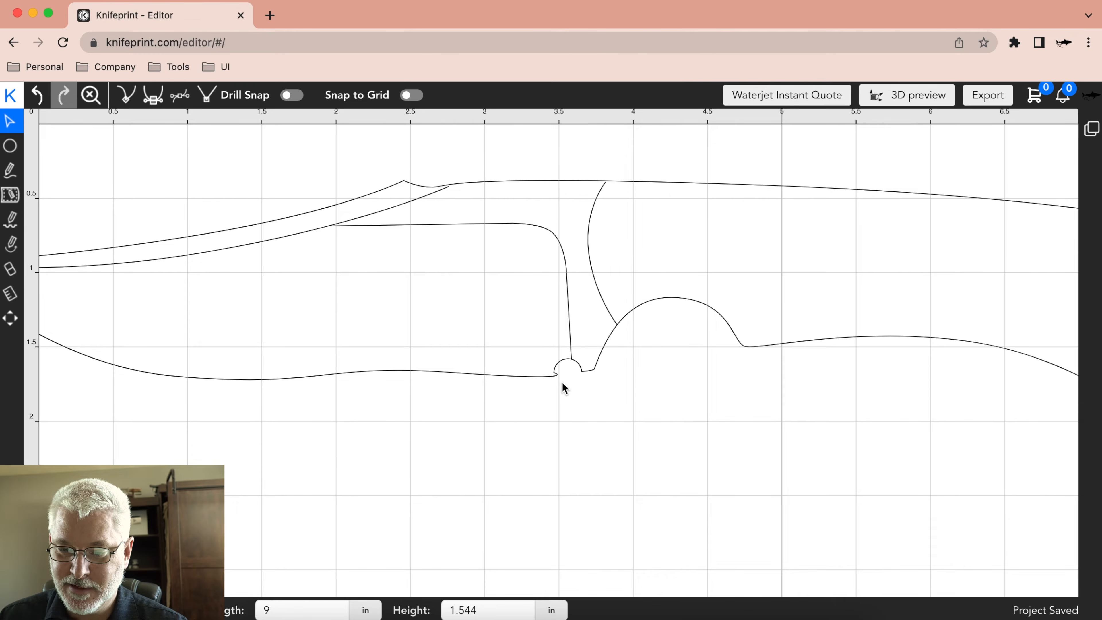
Shorten the symmetric handles of the cutting-edge node so they end before the choil notch.
click(454, 373)
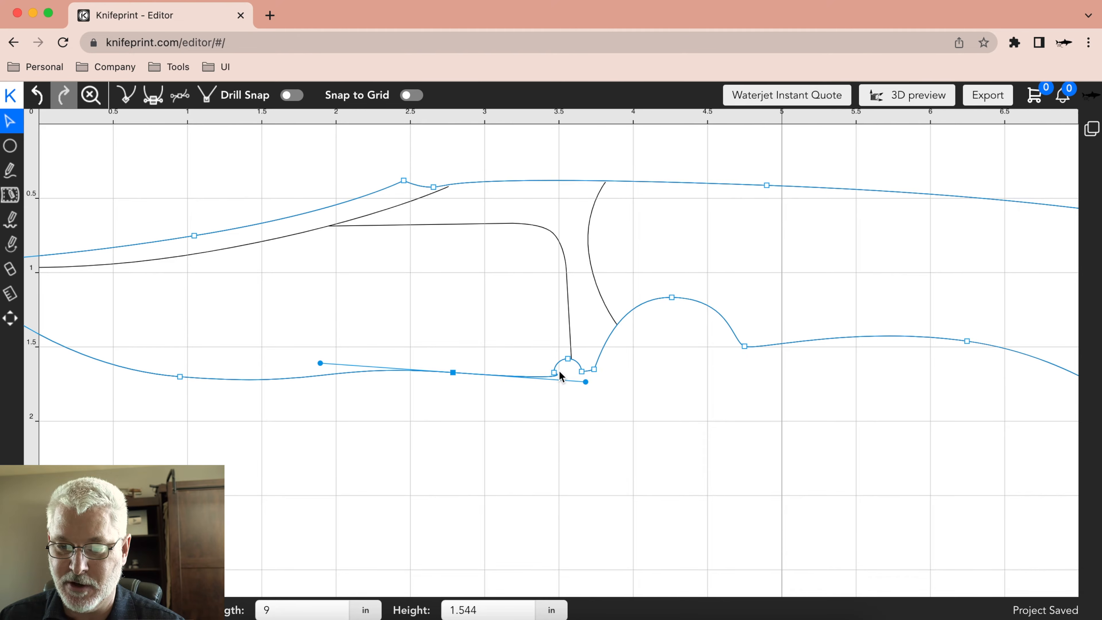
drag(586, 382, 535, 379)
click(540, 382)
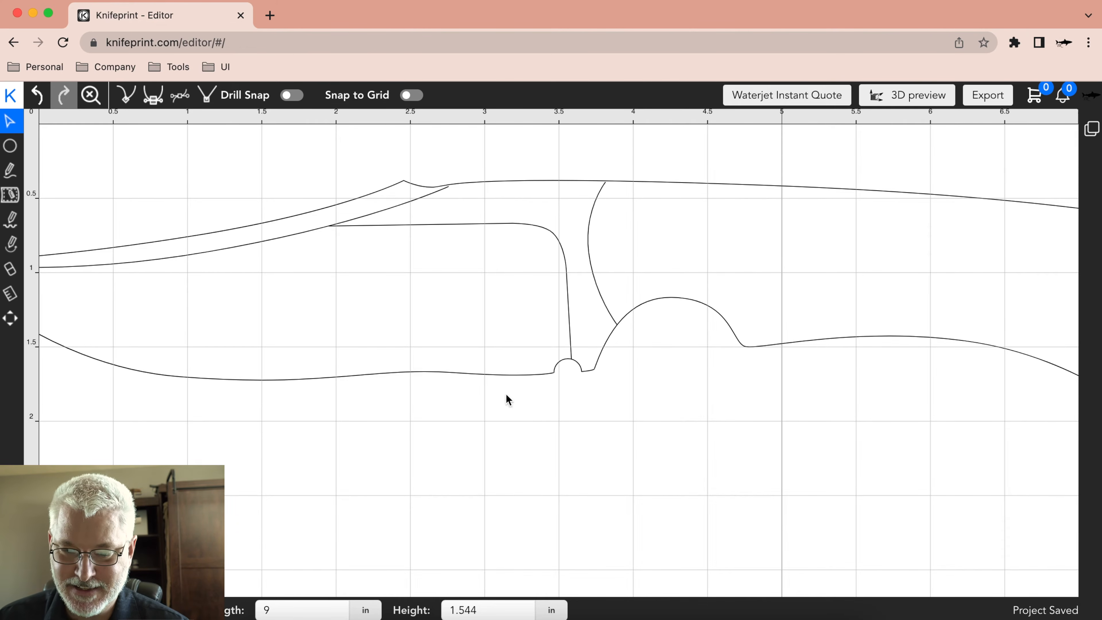
click(453, 373)
click(555, 372)
click(180, 377)
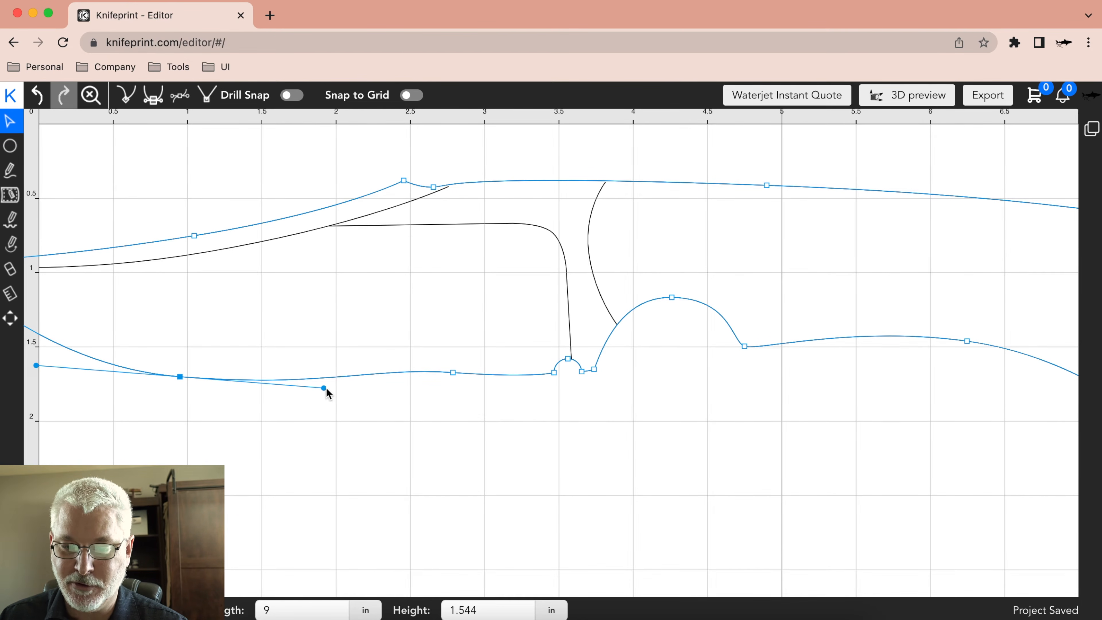
Stretch the cutting-edge node's symmetric handles well toward the belly node and beyond the choil notch.
click(453, 372)
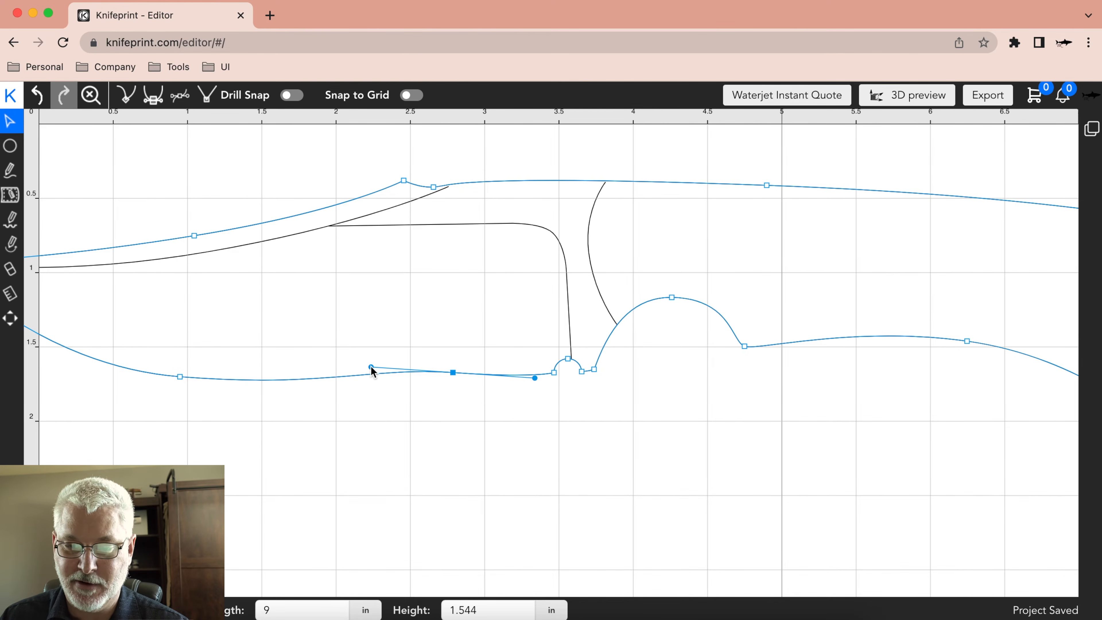
drag(374, 372, 263, 372)
click(177, 376)
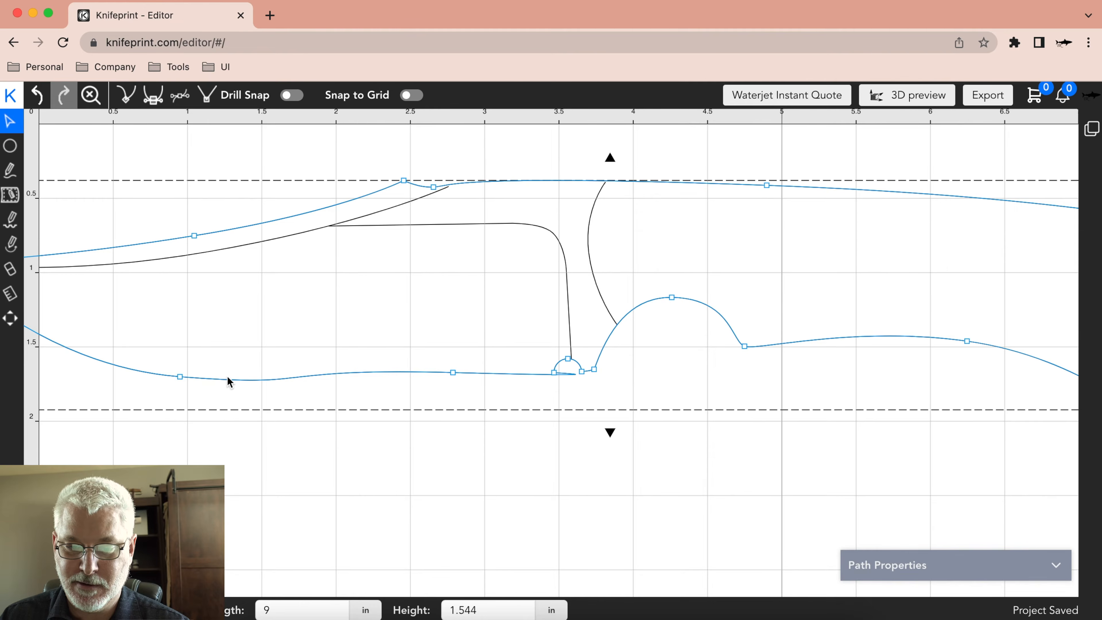
Lengthen the belly node's rear handle in stages until it reaches almost under the cutting-edge node.
click(181, 378)
drag(324, 387, 355, 388)
click(370, 393)
click(455, 373)
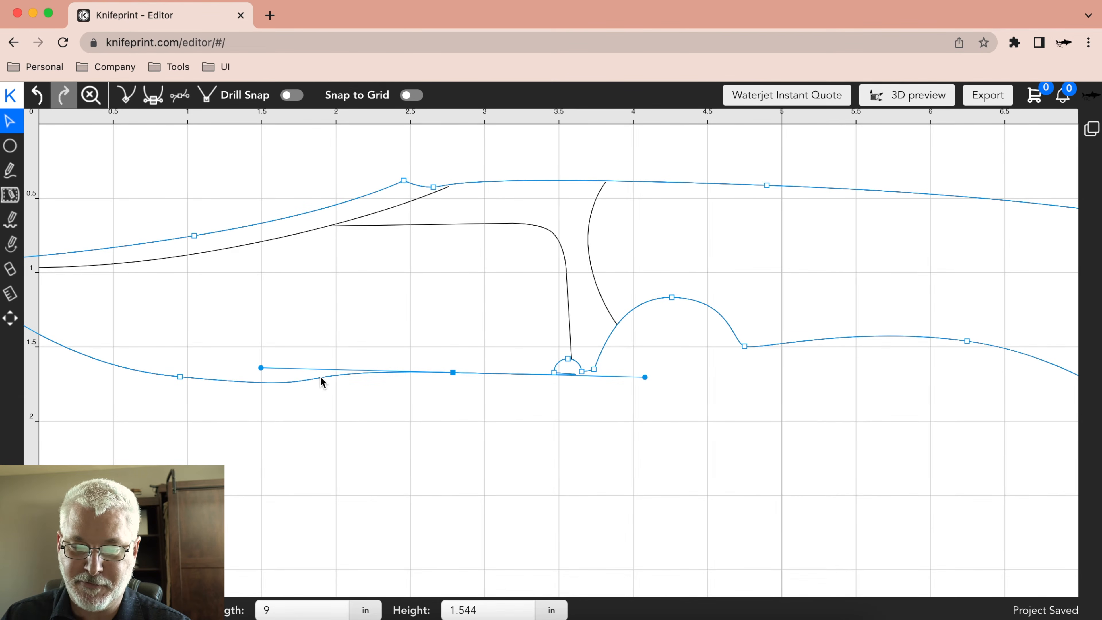
click(180, 376)
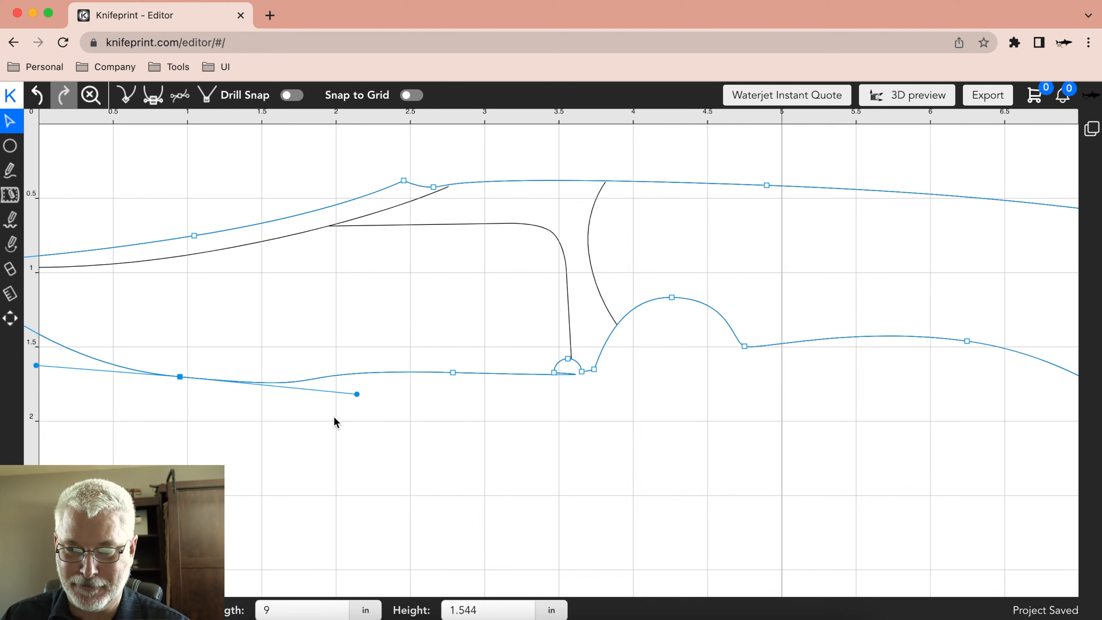
drag(357, 395, 432, 407)
click(341, 453)
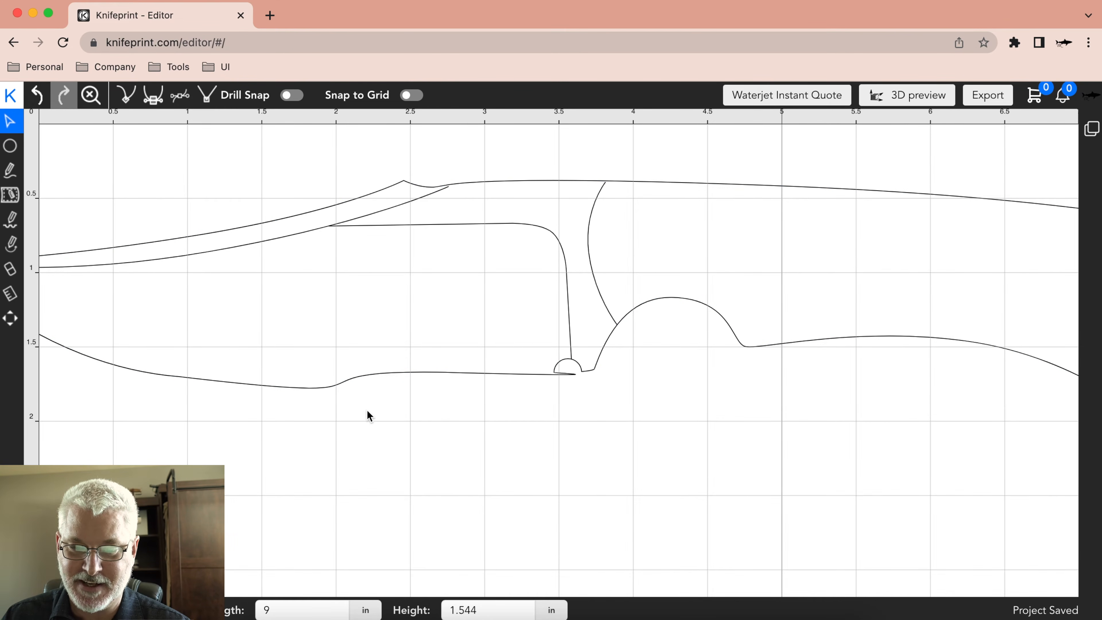
Pull the cutting-edge node's symmetric handles back in, clear of the choil notch and closer to the node.
click(451, 373)
click(260, 369)
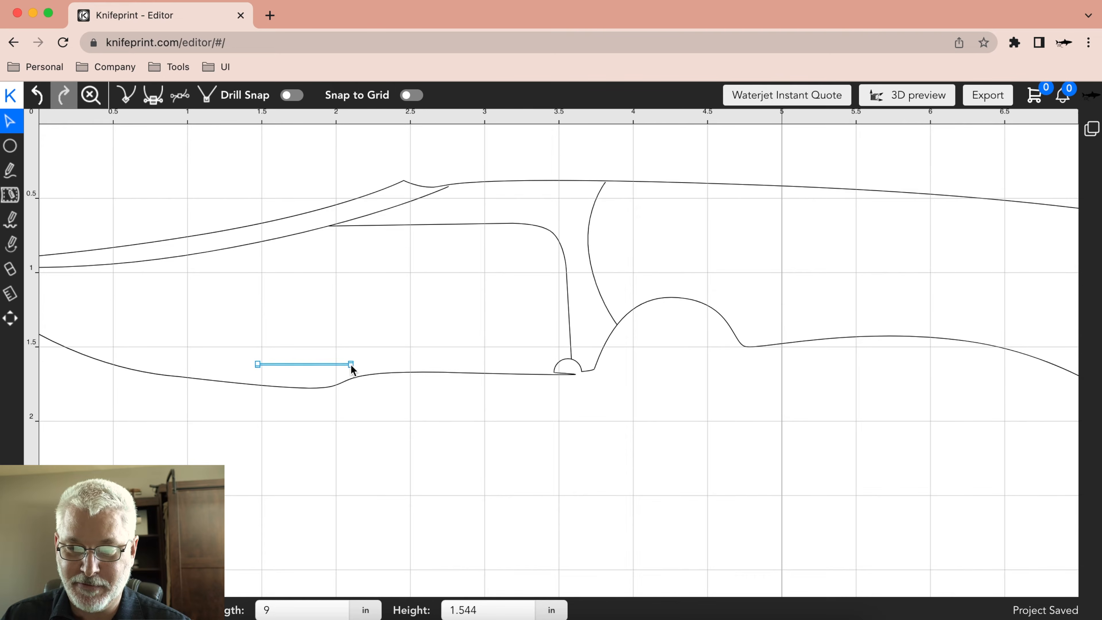
click(453, 373)
drag(261, 368, 381, 370)
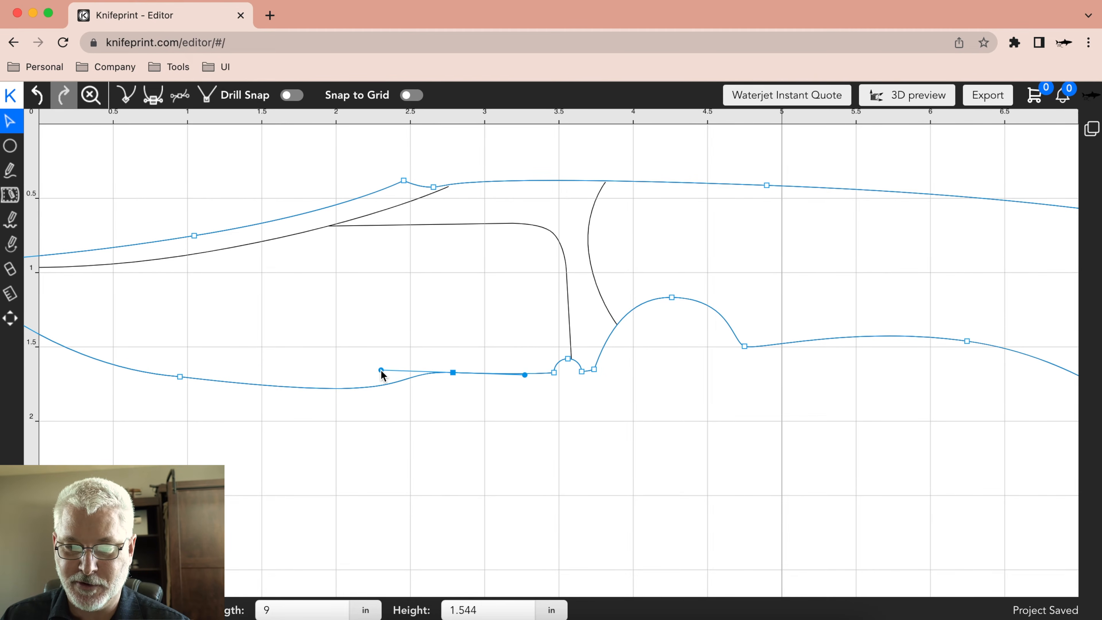
Compare the cutting-edge and belly nodes' handles, and shorten the belly node's rear handle to smooth the edge curve.
click(180, 376)
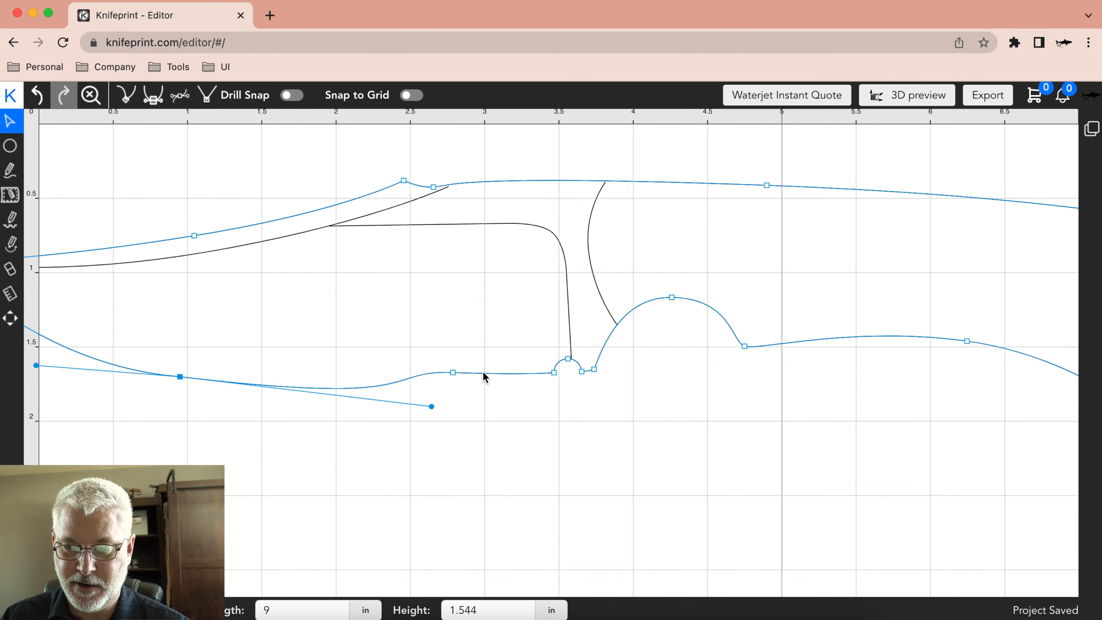
click(453, 373)
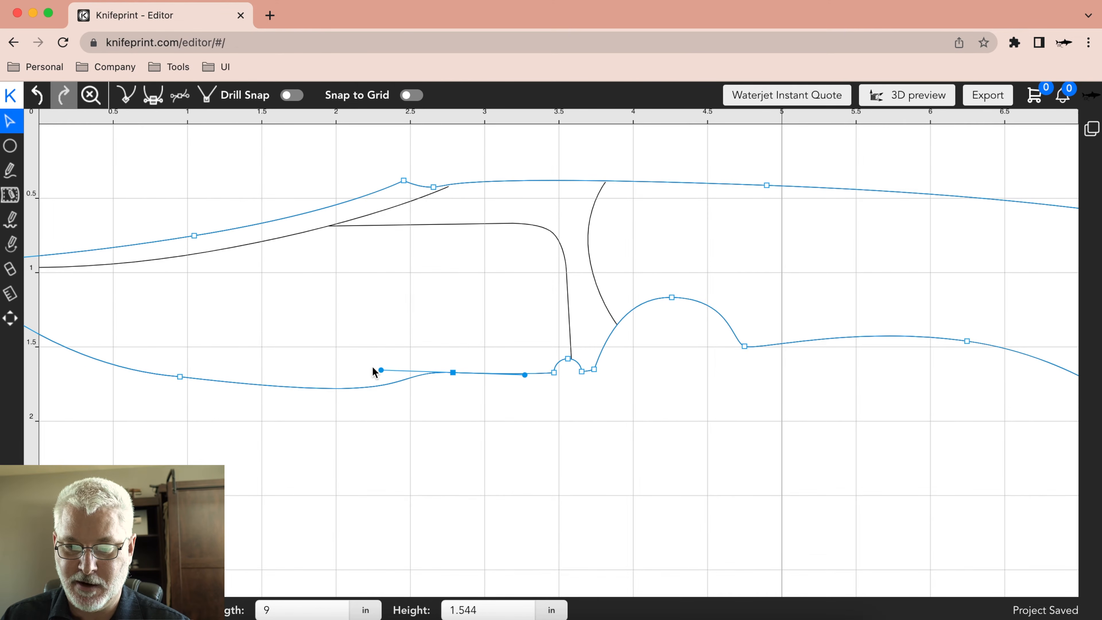
click(180, 377)
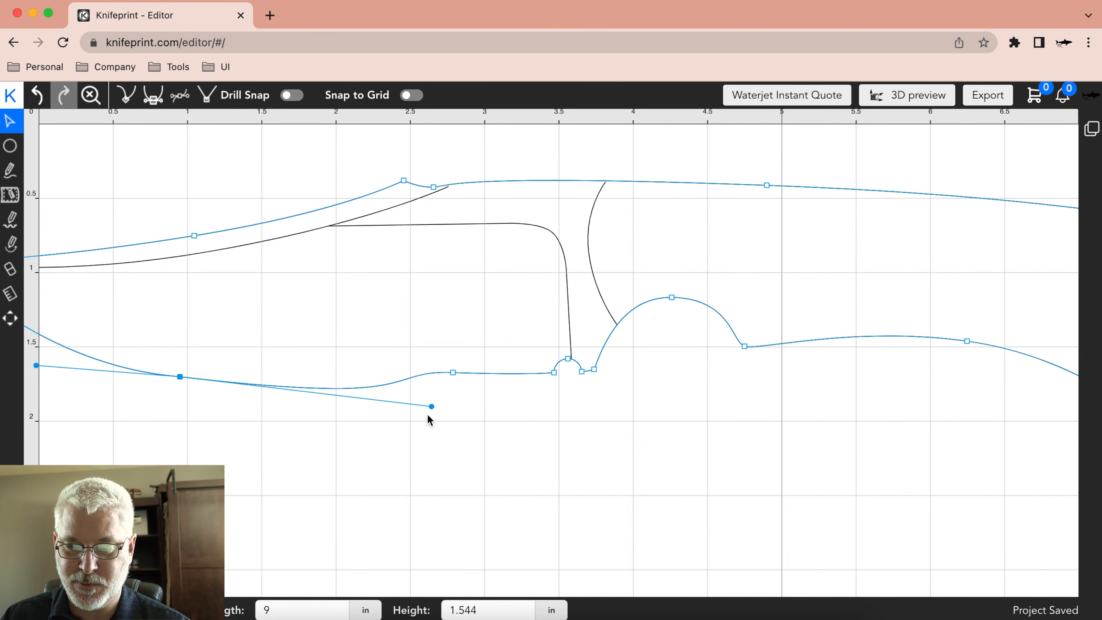
drag(431, 404, 320, 388)
click(440, 389)
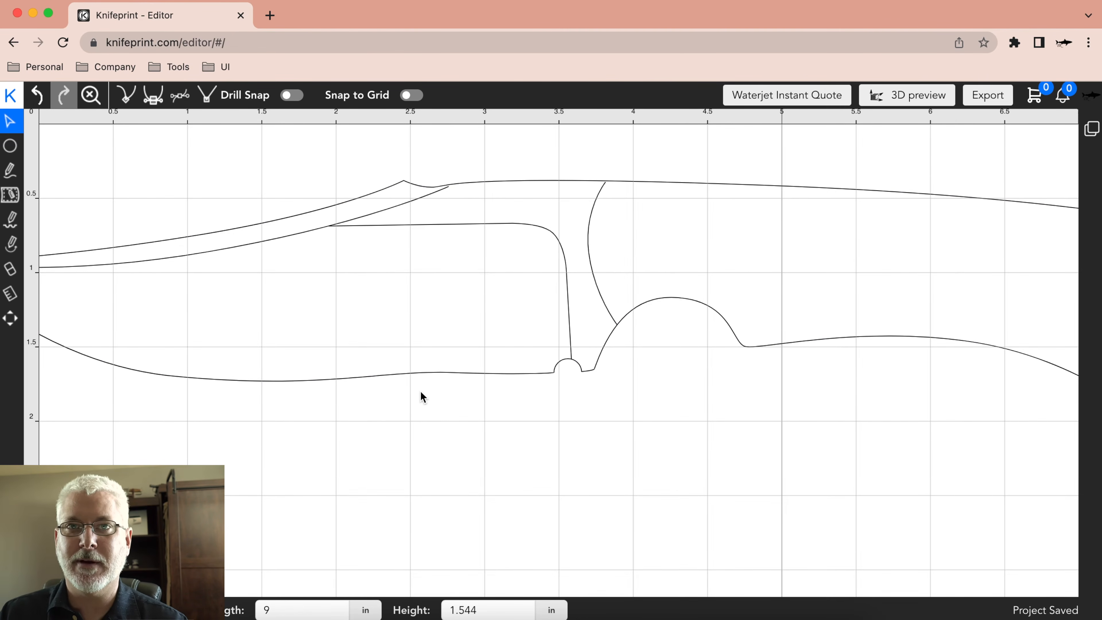
Shorten the forward handle of the spine node above the grip to flatten the outline behind the spine notch.
click(586, 223)
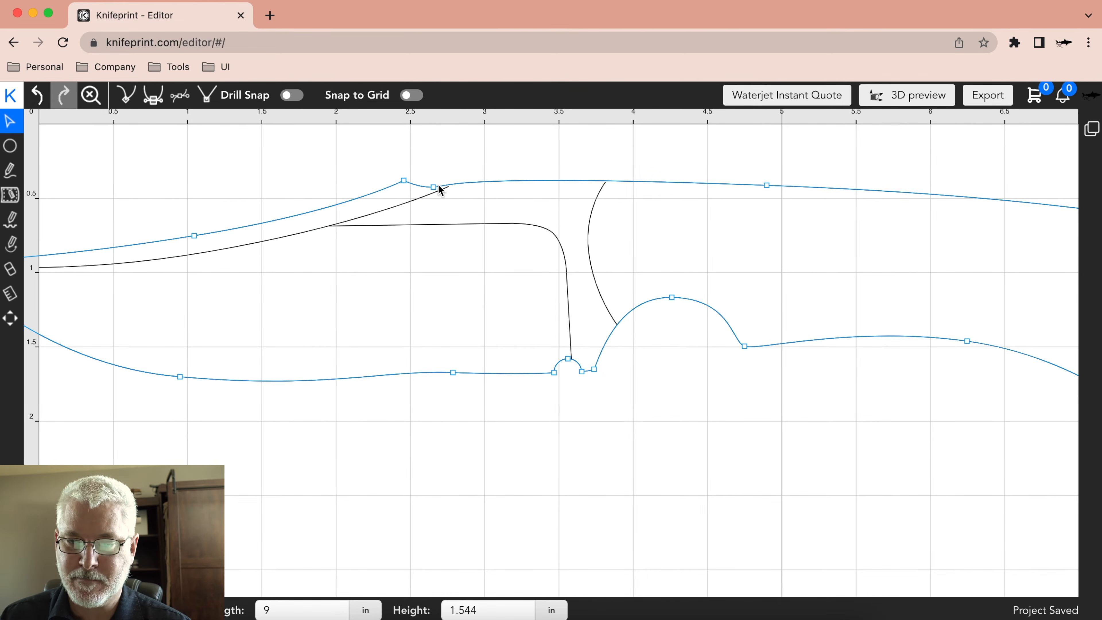
click(767, 185)
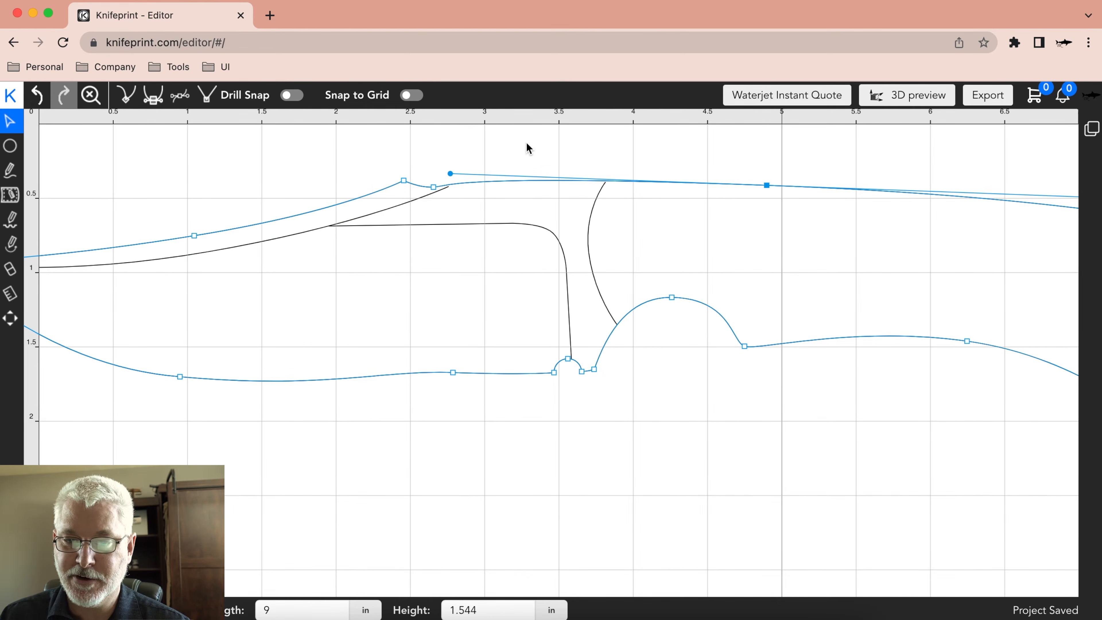
click(476, 158)
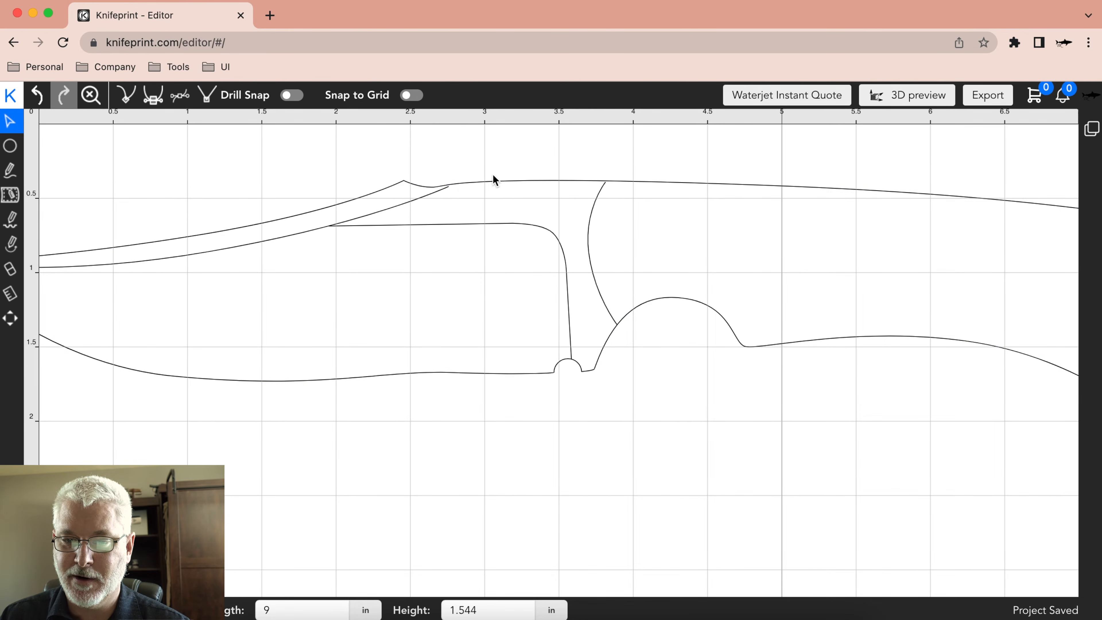
drag(435, 192, 448, 193)
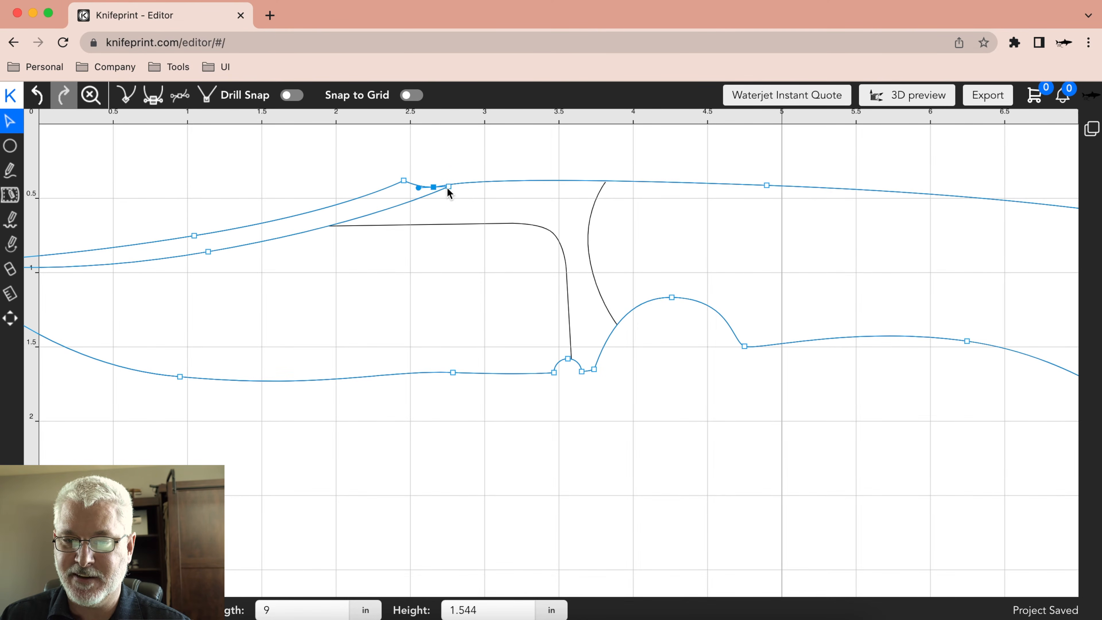
click(767, 187)
drag(451, 176, 542, 184)
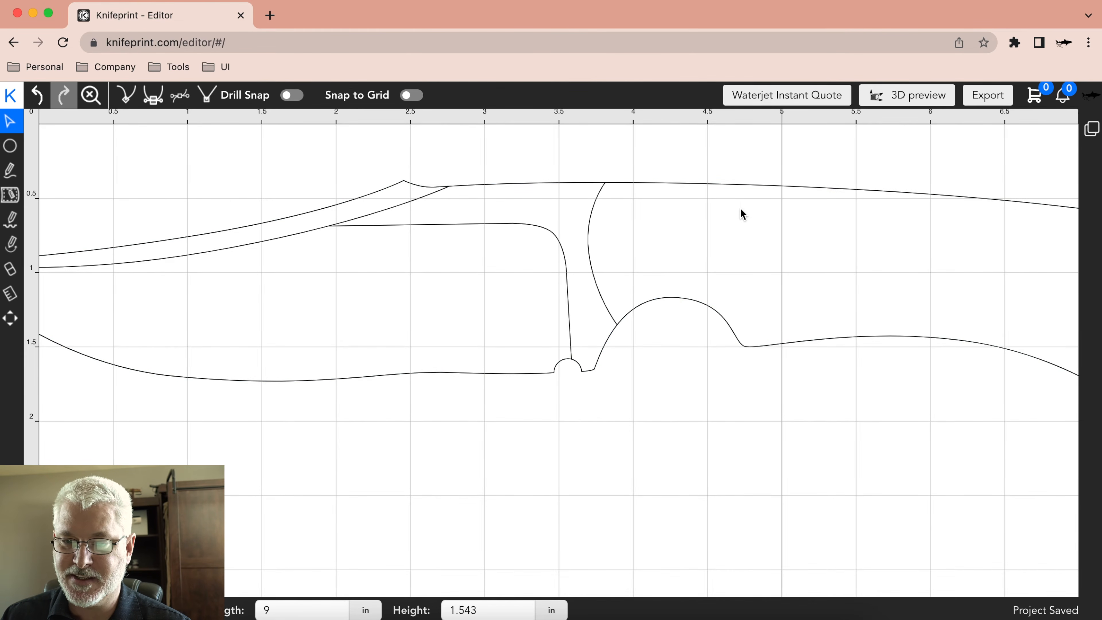
click(457, 185)
click(493, 142)
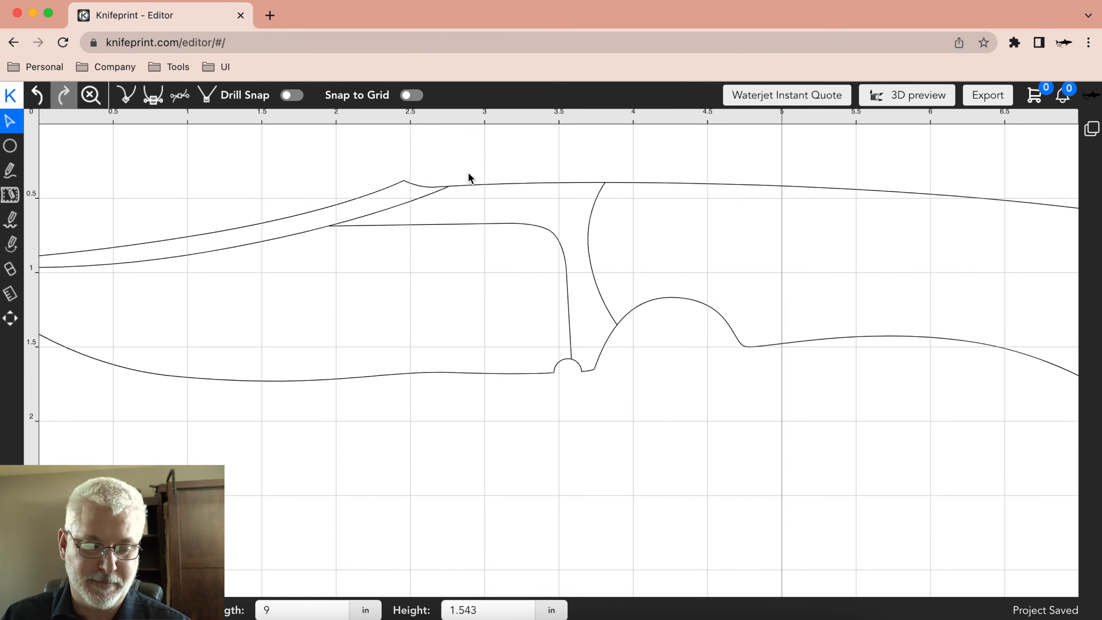
Make the belly node's handles symmetric again, and deselect the outline.
click(180, 376)
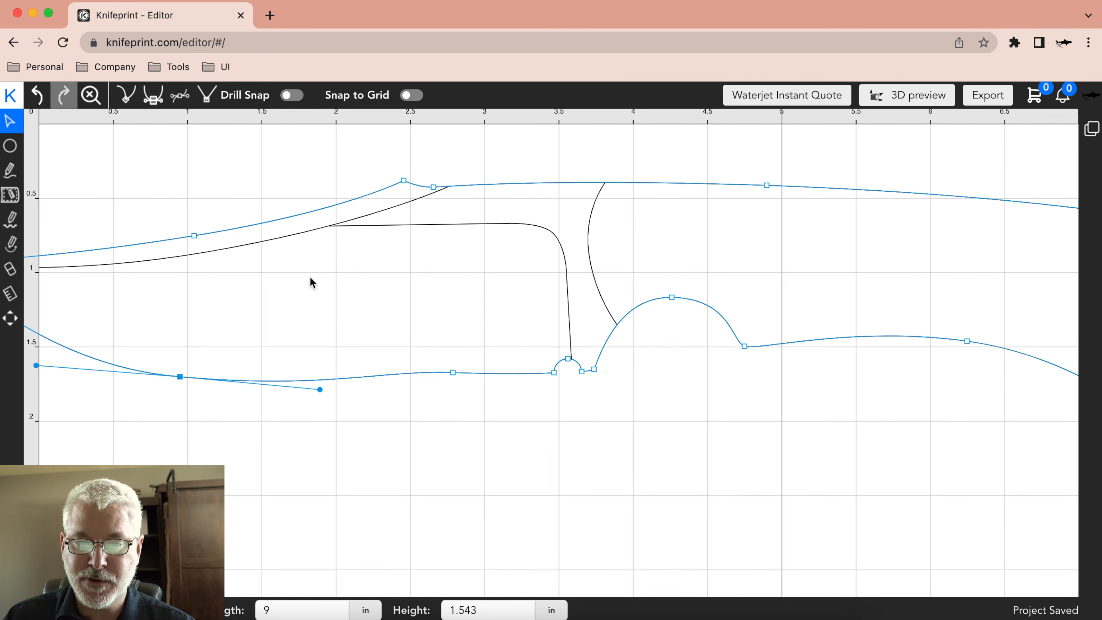
click(153, 95)
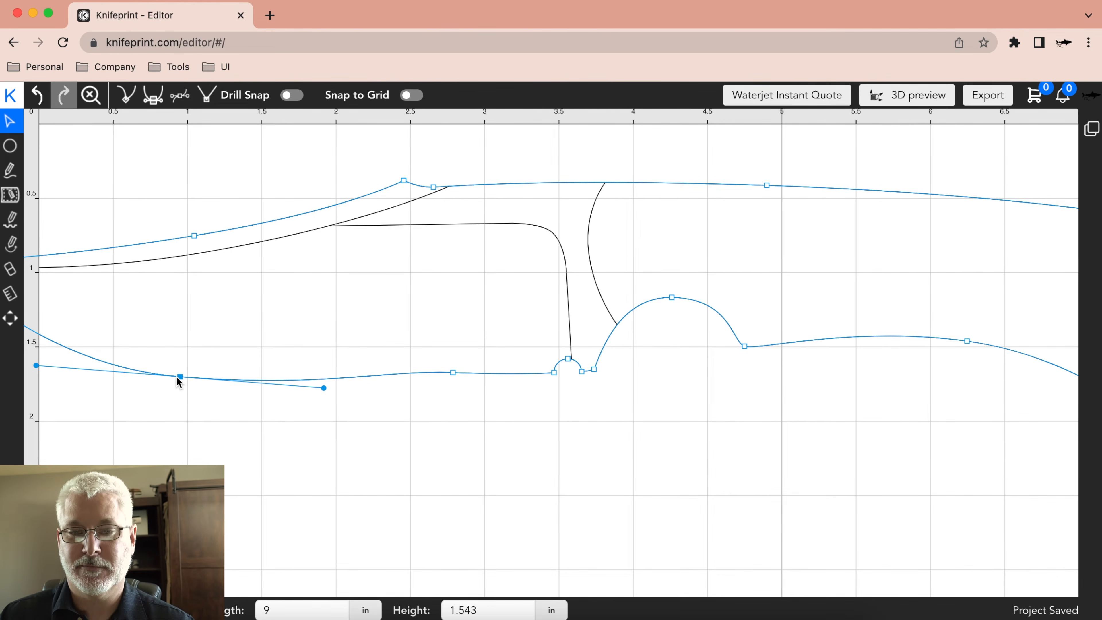
click(316, 412)
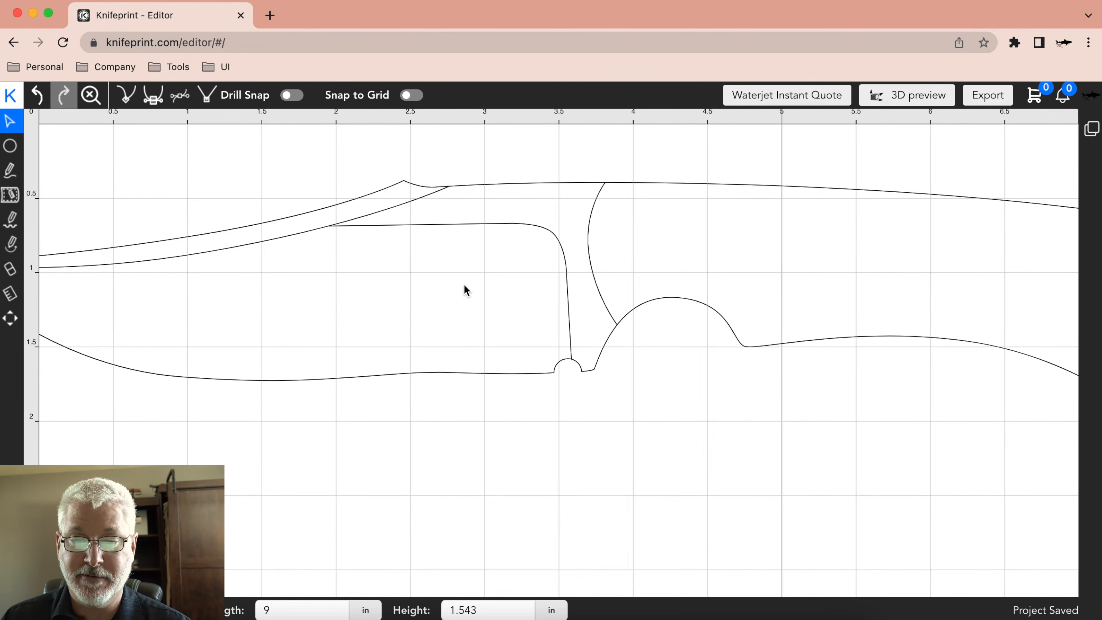
Examine the corner node at the spine notch and the belly node for their curve handles.
click(404, 181)
click(384, 186)
click(404, 181)
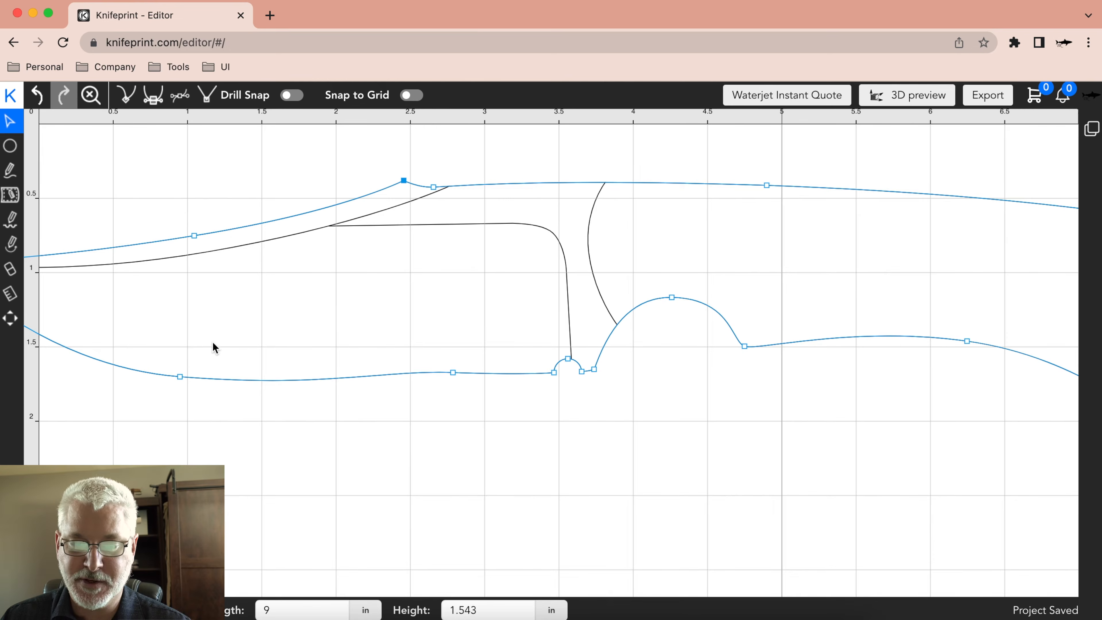
click(182, 374)
click(180, 375)
click(451, 441)
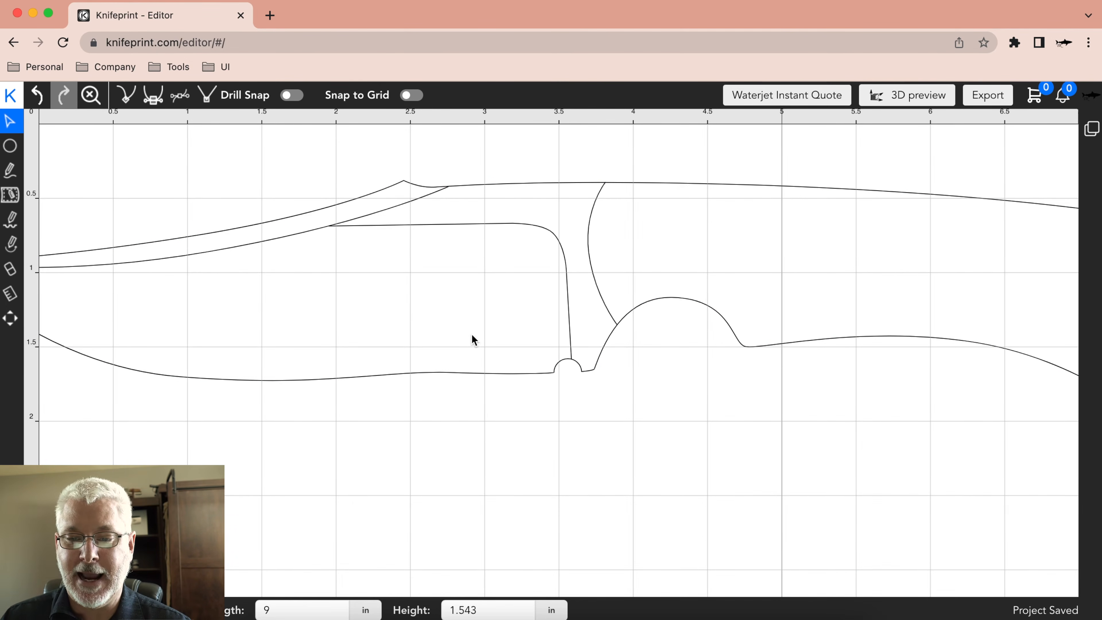
Apply separate handles to the middle node of the curved line at the front of the grip.
click(556, 238)
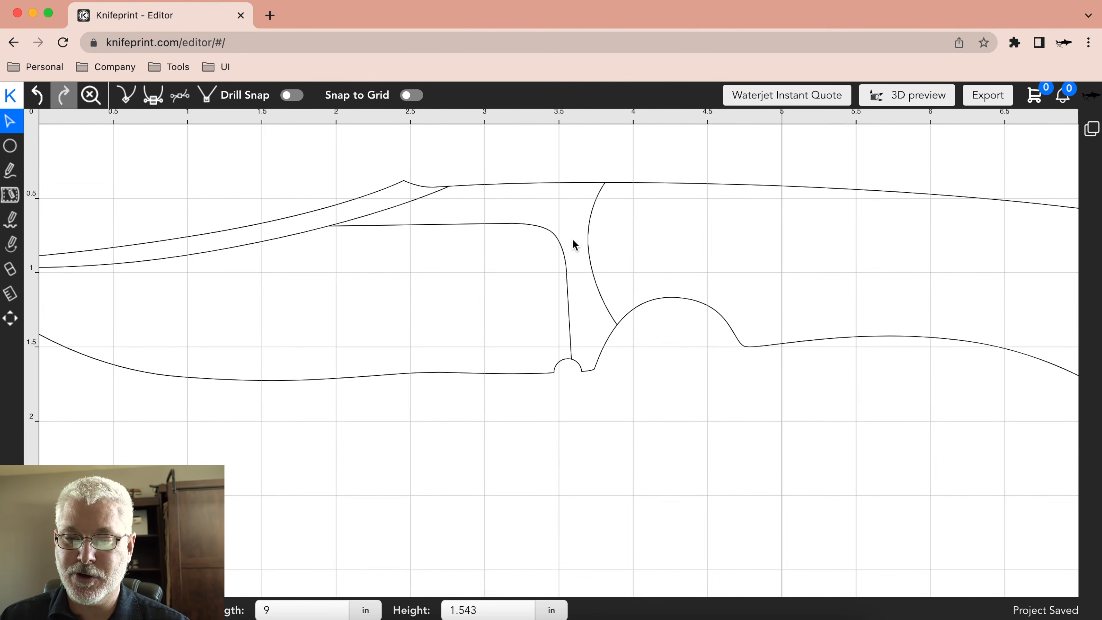
click(590, 253)
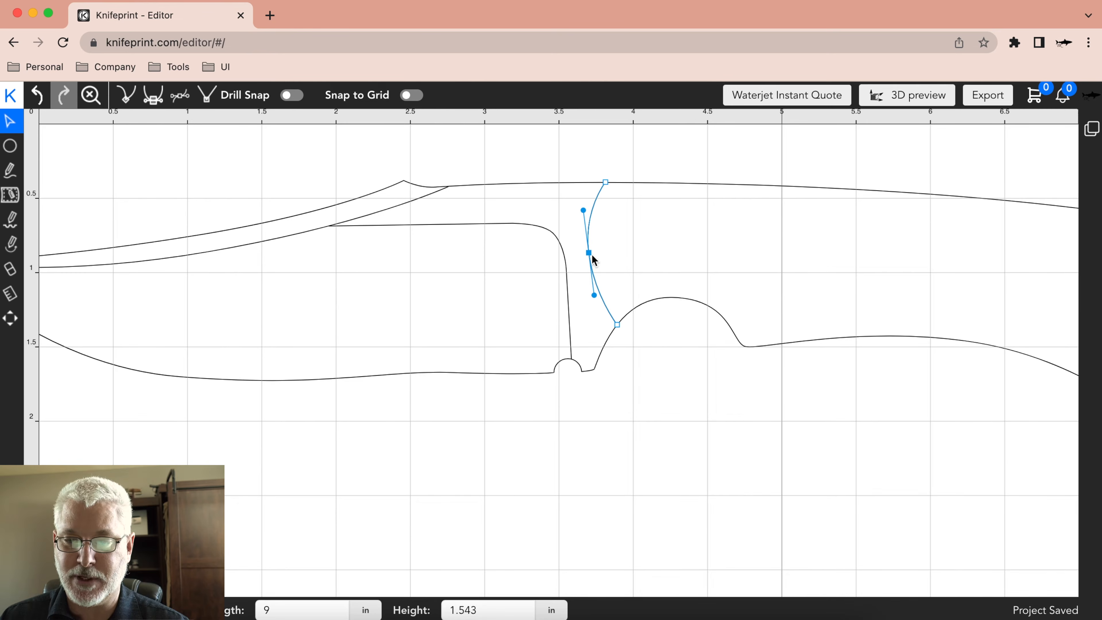
click(597, 158)
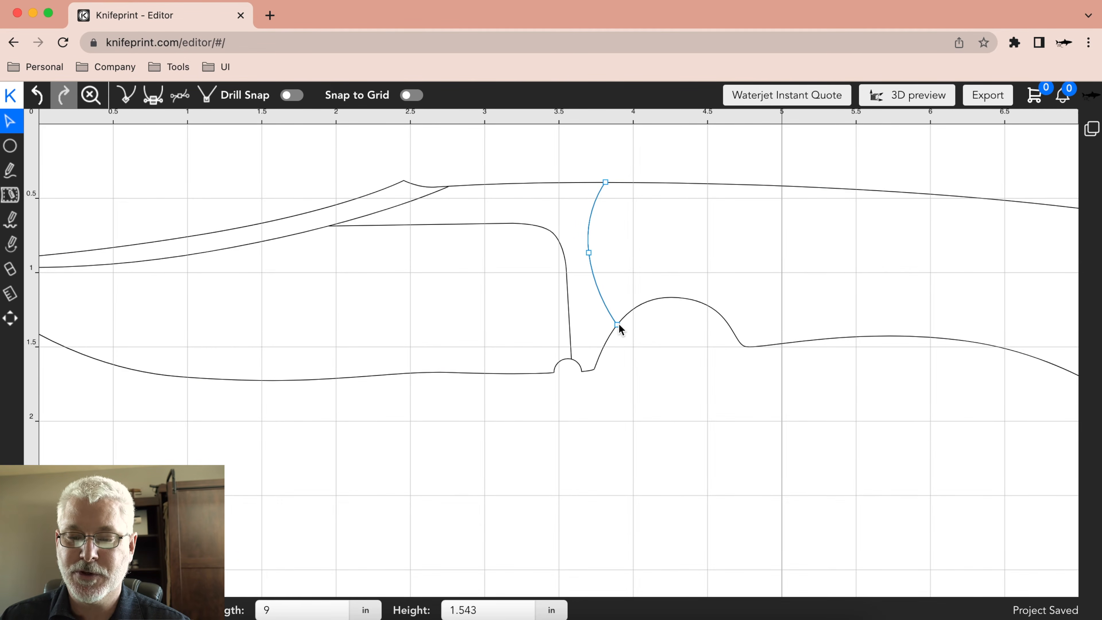
click(589, 254)
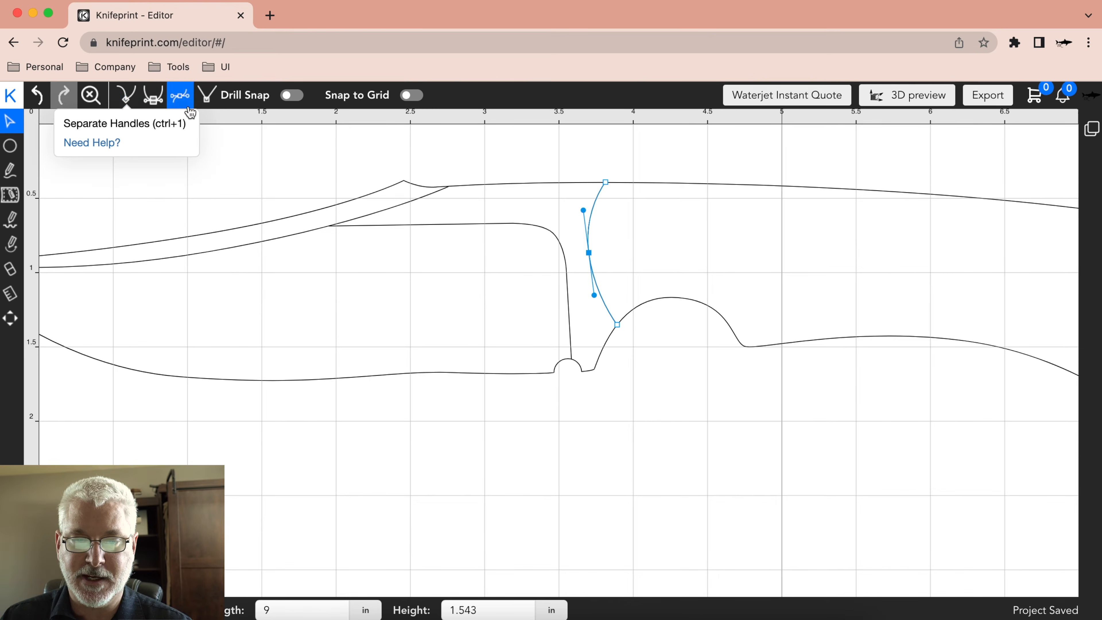
click(129, 98)
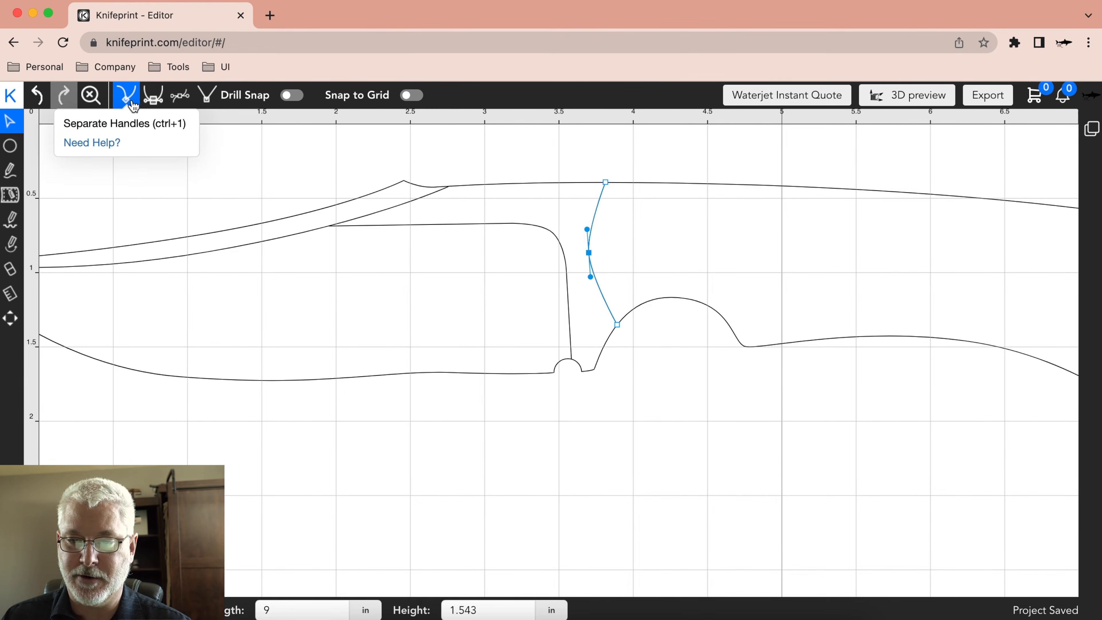
Stretch the middle node's upper handle, first on its own and again with both handles kept in line, up to the spine.
drag(587, 231, 585, 204)
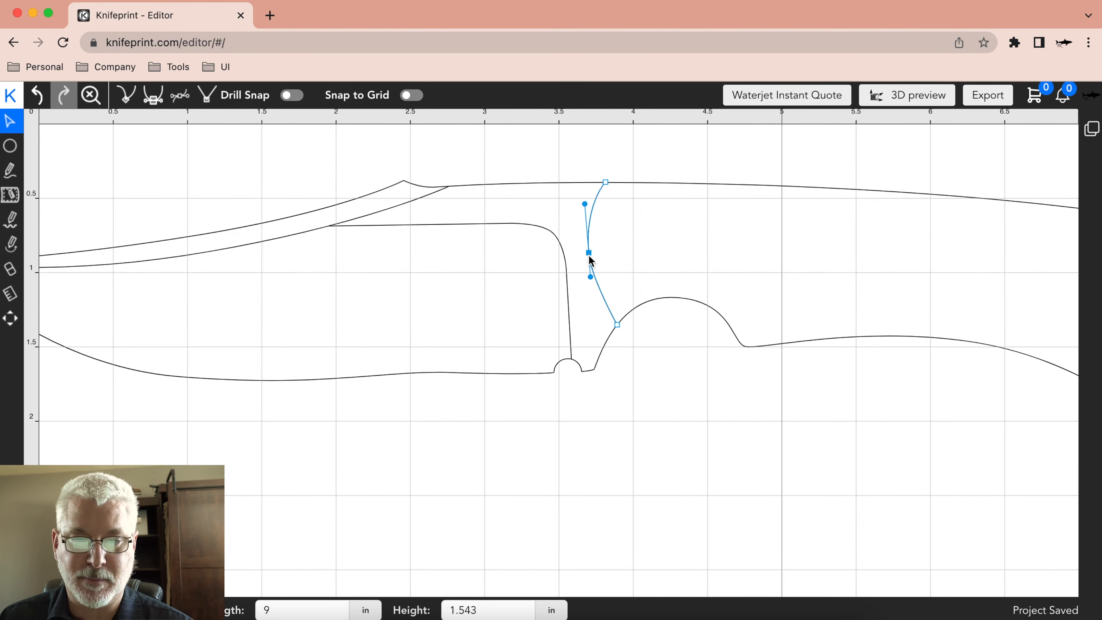
click(180, 94)
drag(590, 229, 558, 183)
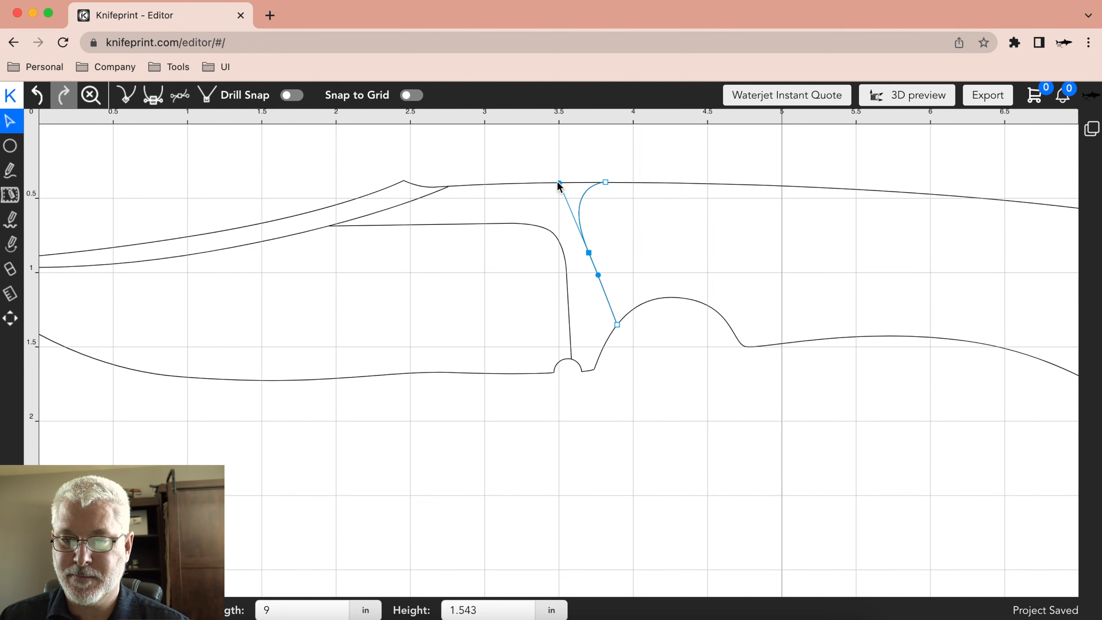
click(607, 194)
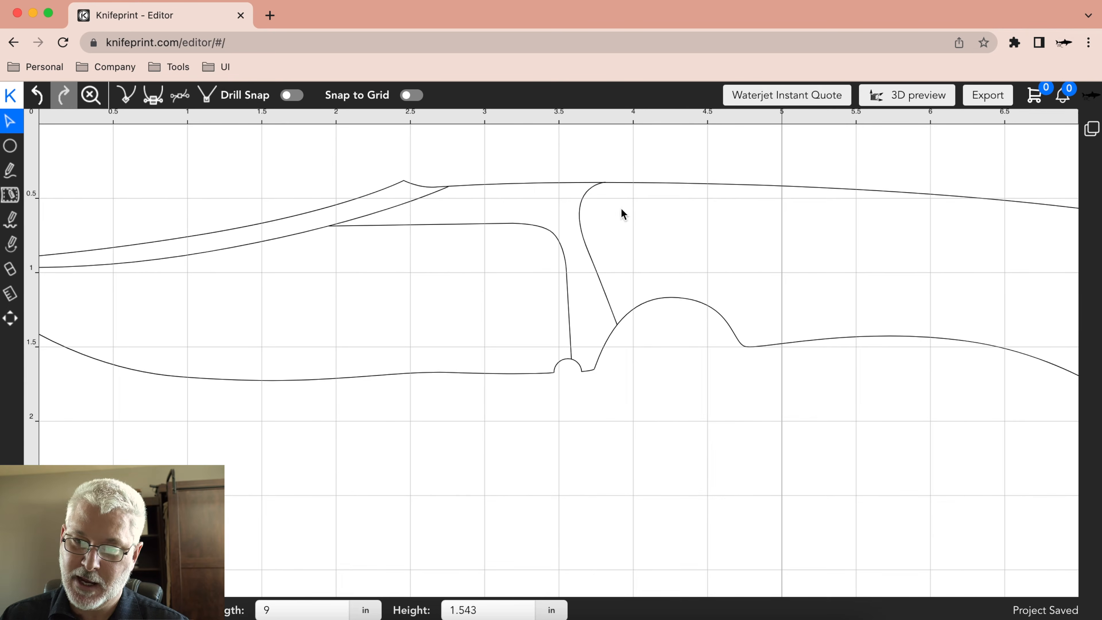
Make the handles of the grip line's middle node symmetric and move the node up toward the spine.
click(591, 264)
click(589, 253)
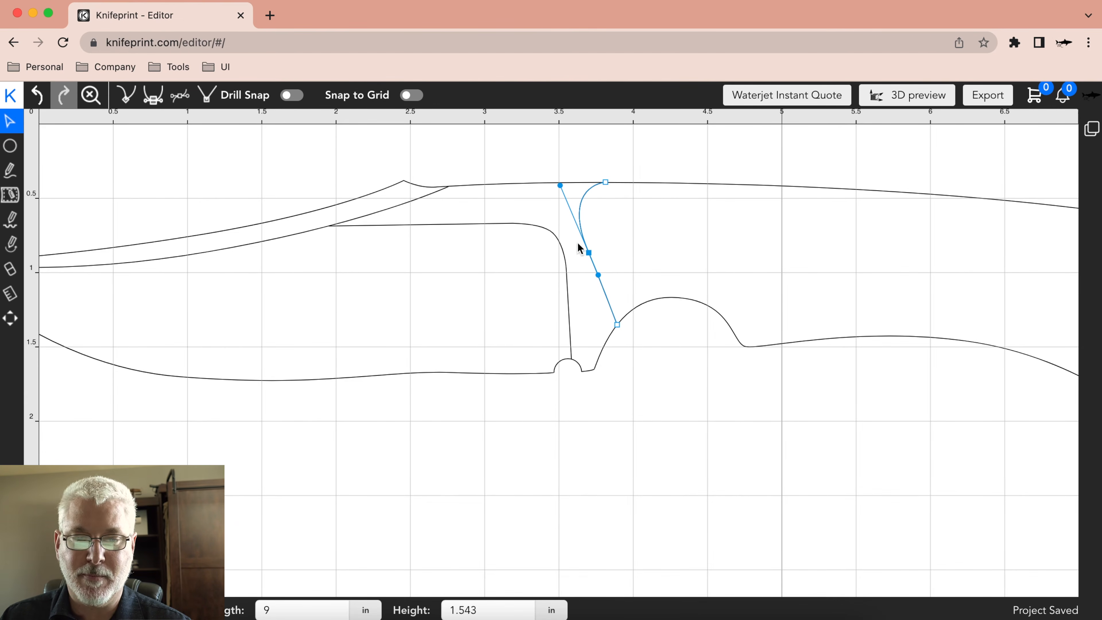
click(152, 95)
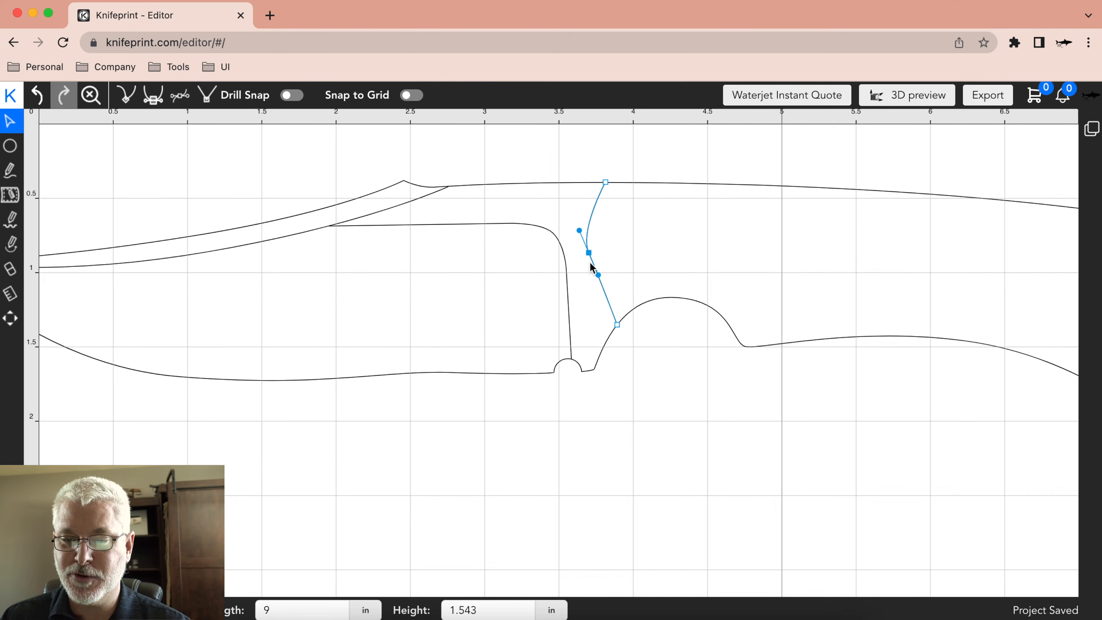
drag(598, 280, 575, 216)
click(574, 162)
click(575, 202)
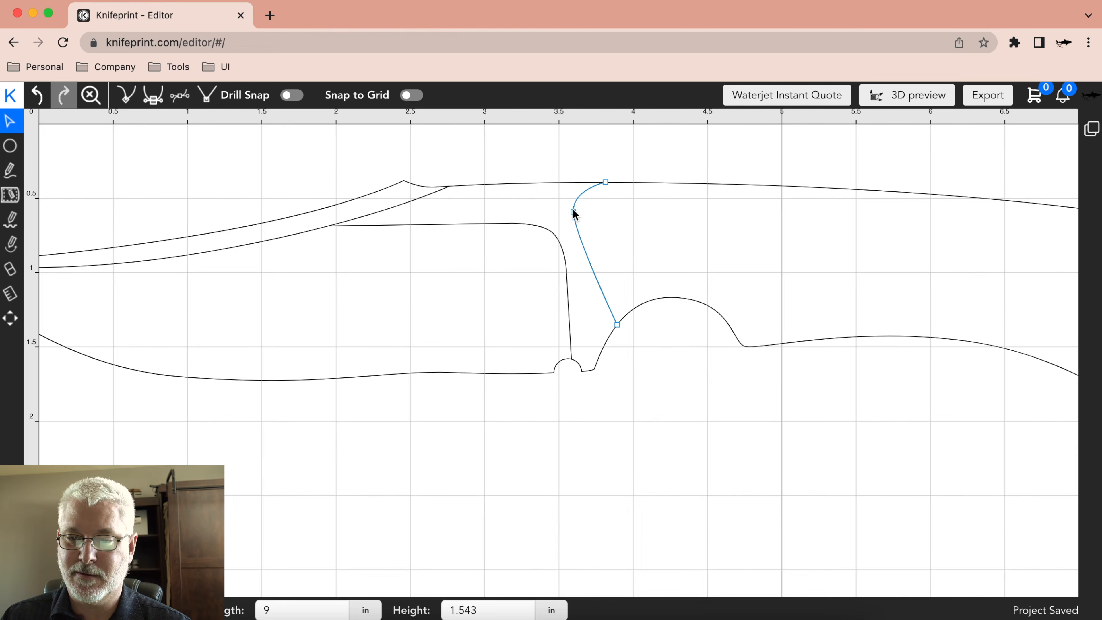
Shift the raised middle node slightly back and lengthen its symmetric handles until the upper one reaches the spine.
click(576, 199)
drag(573, 190, 579, 216)
click(574, 207)
drag(574, 253, 583, 251)
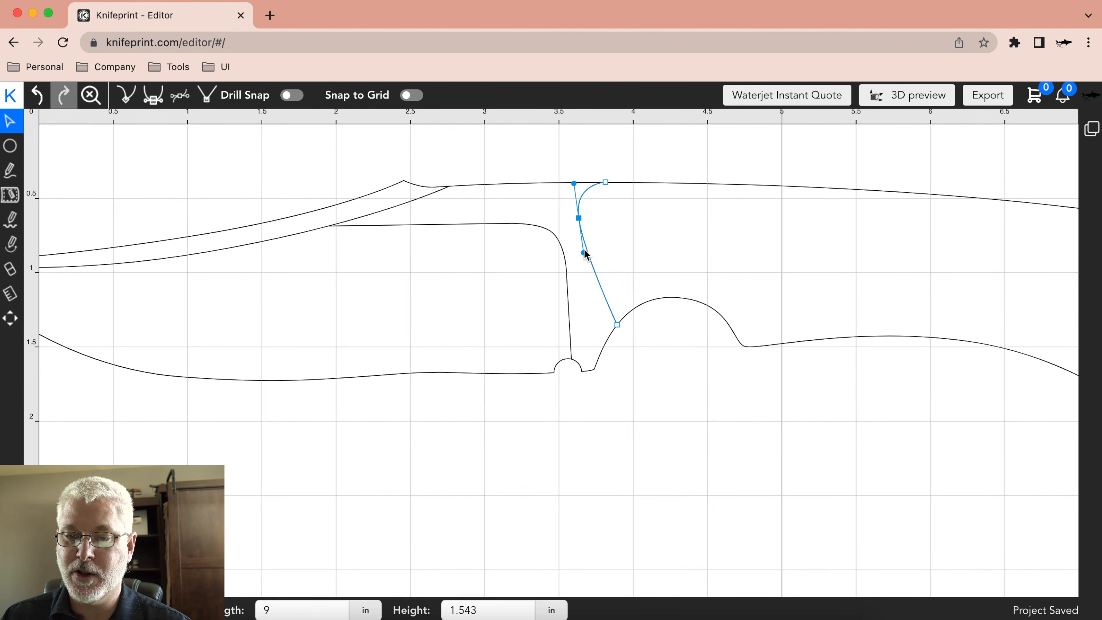
click(594, 151)
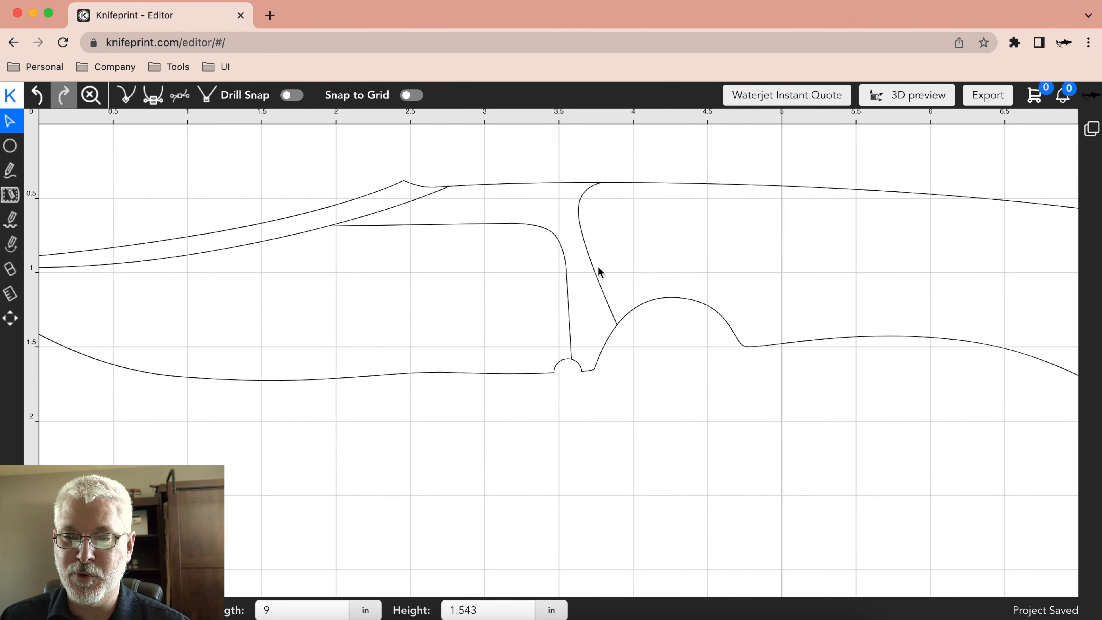
Apply separate handles to the grip line's middle node and shorten the upper handle to form a sharp corner.
click(621, 317)
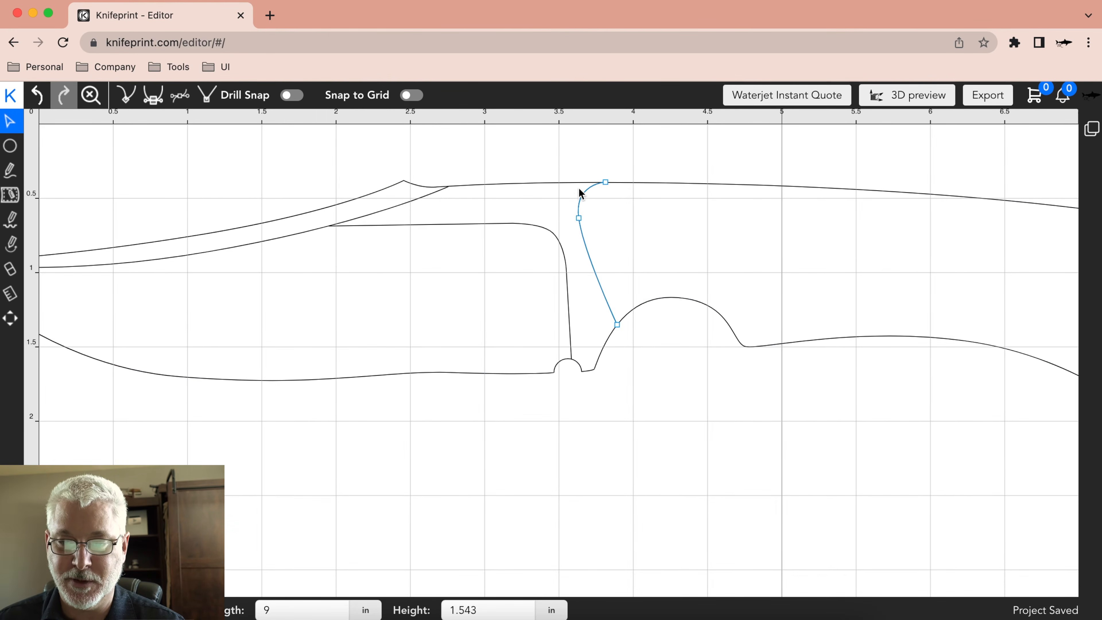
click(579, 218)
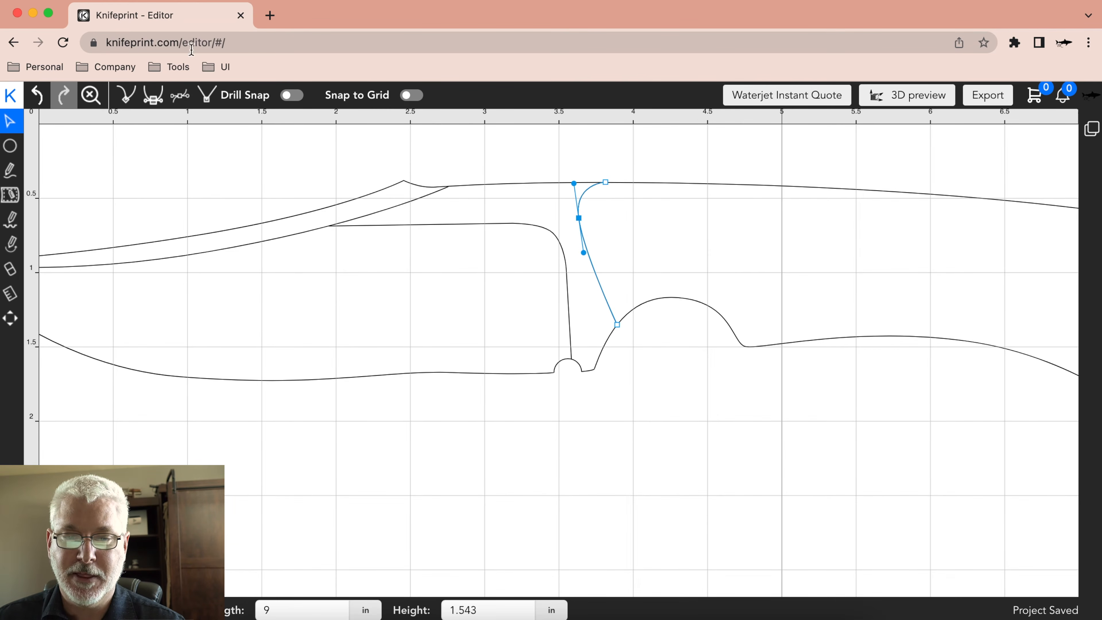
click(130, 96)
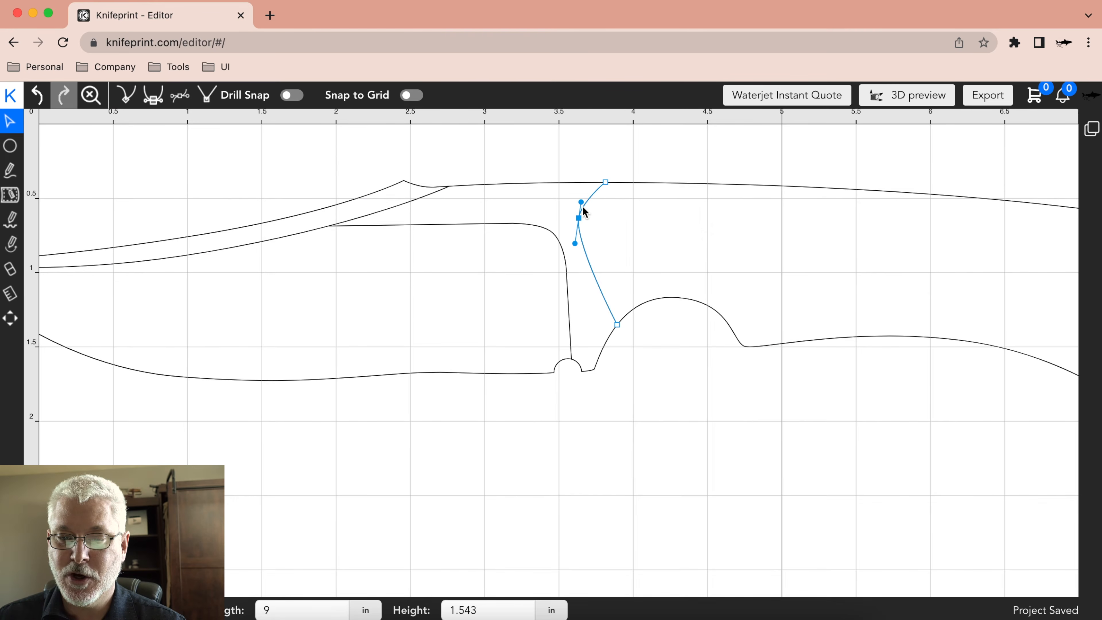
mouse_move(581, 202)
mouse_down()
mouse_move(598, 190)
mouse_move(586, 214)
mouse_move(600, 218)
mouse_move(640, 163)
mouse_move(566, 175)
mouse_move(578, 210)
mouse_up()
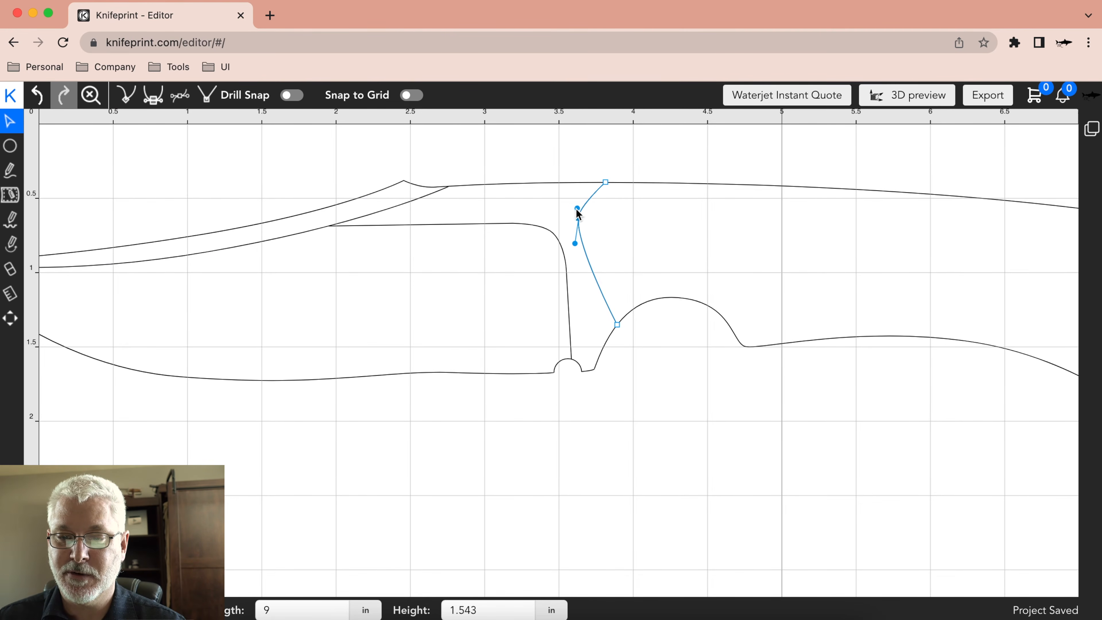
click(621, 240)
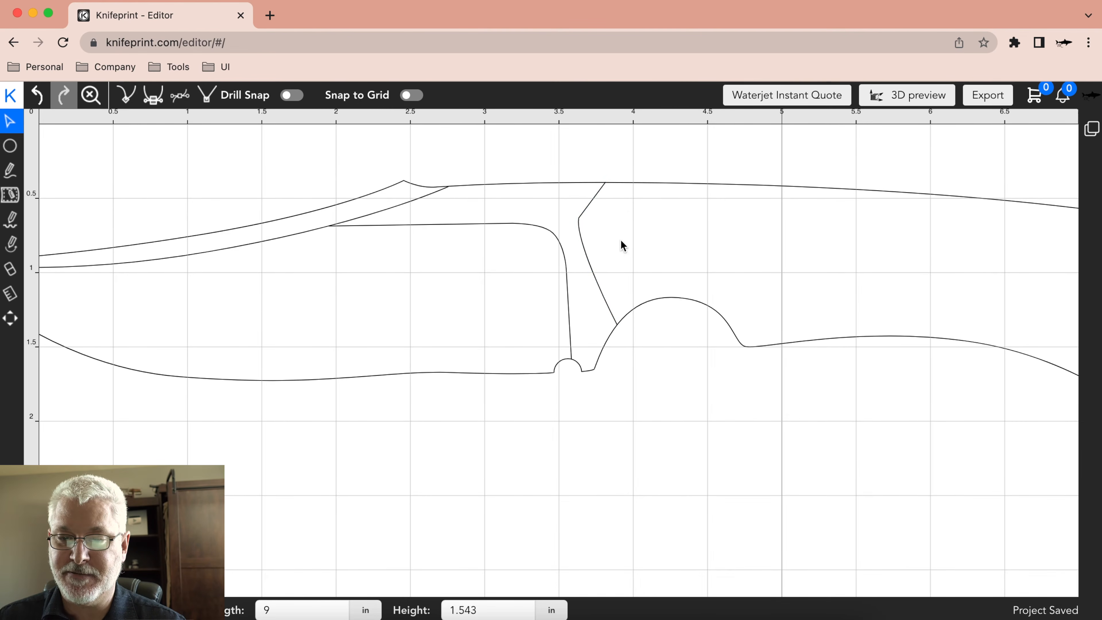
Swing the corner node's lower handle out horizontally toward the rear of the grip, bulging the lower segment backward.
click(548, 217)
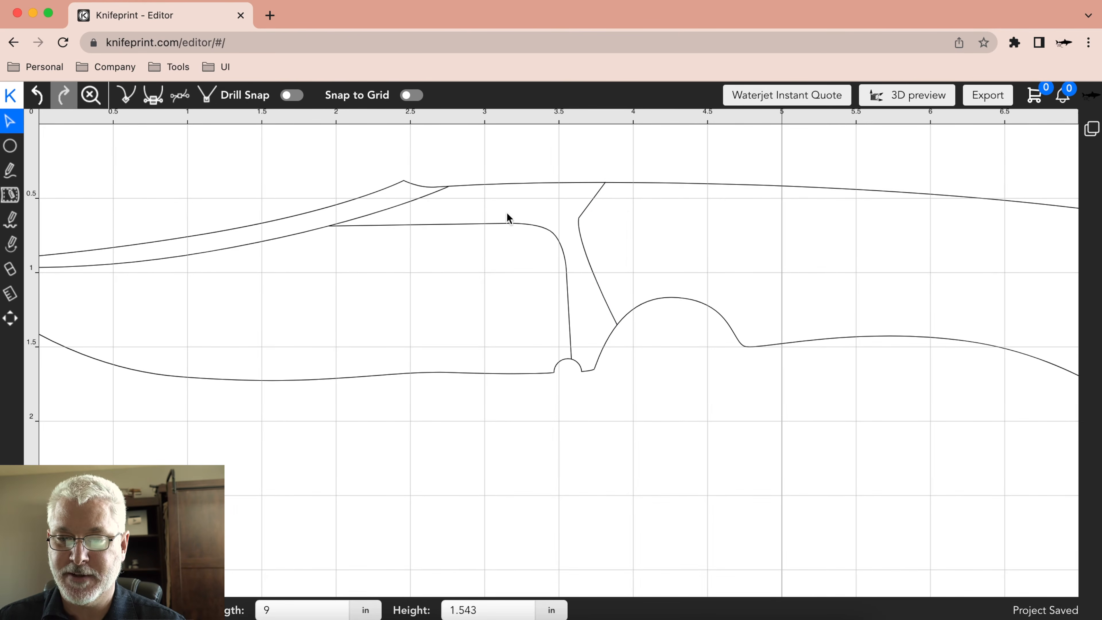
click(580, 231)
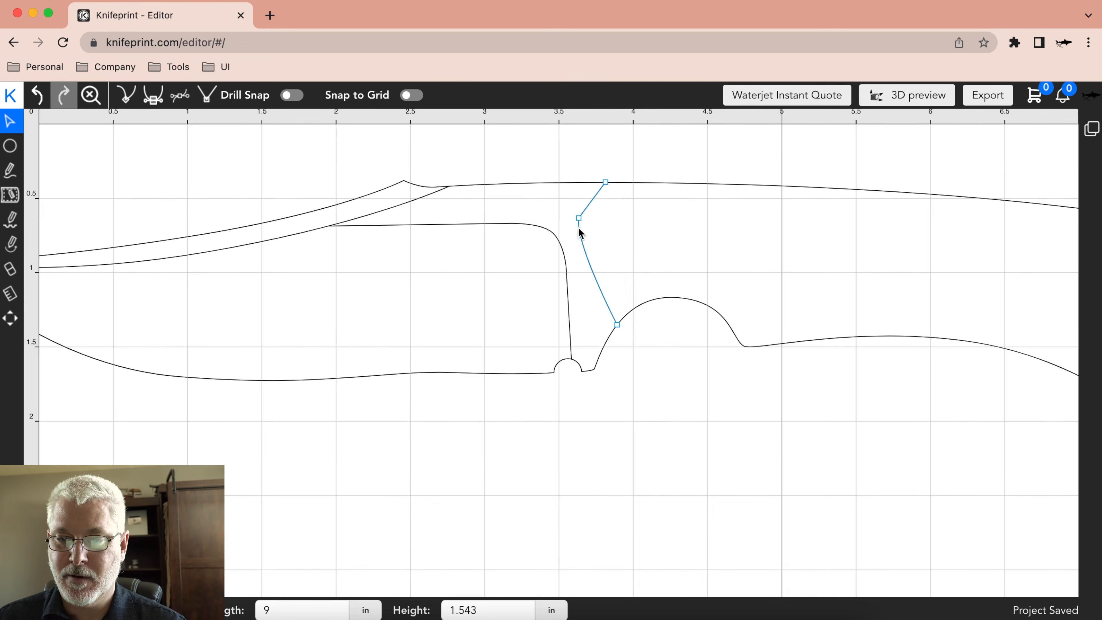
drag(575, 245, 636, 220)
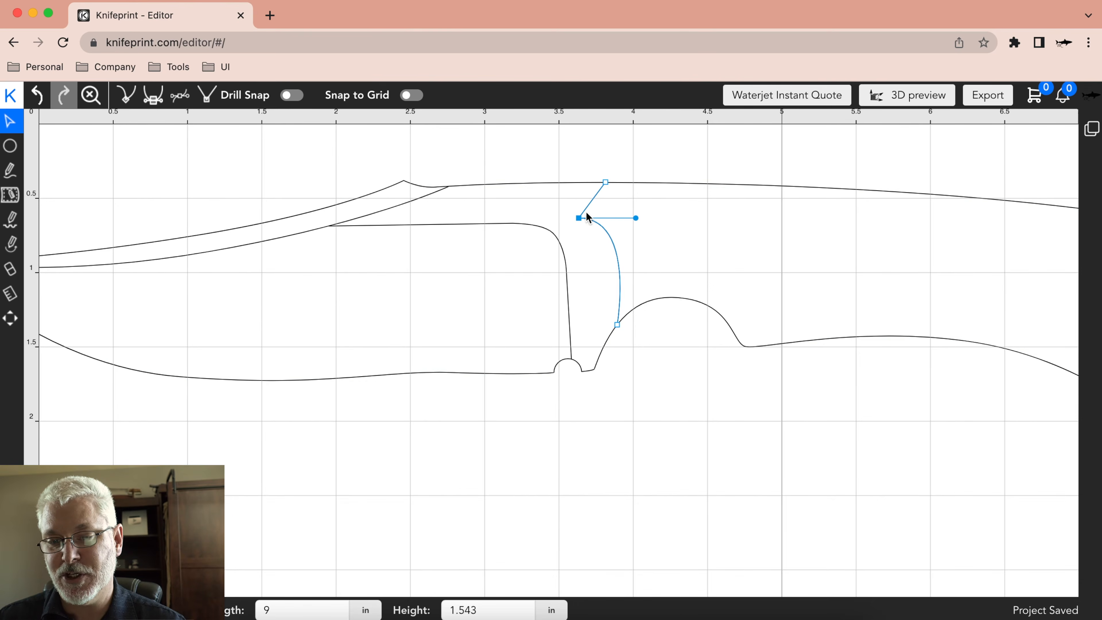
click(580, 264)
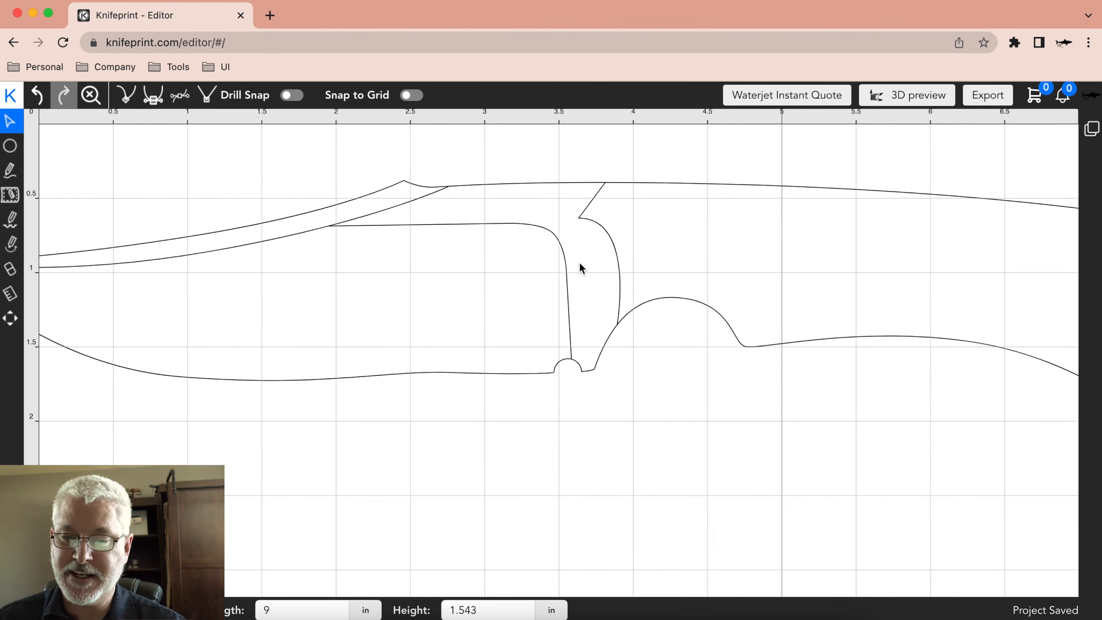
Make the corner node's handles symmetric again and move the node down to restore a smooth grip line.
click(578, 218)
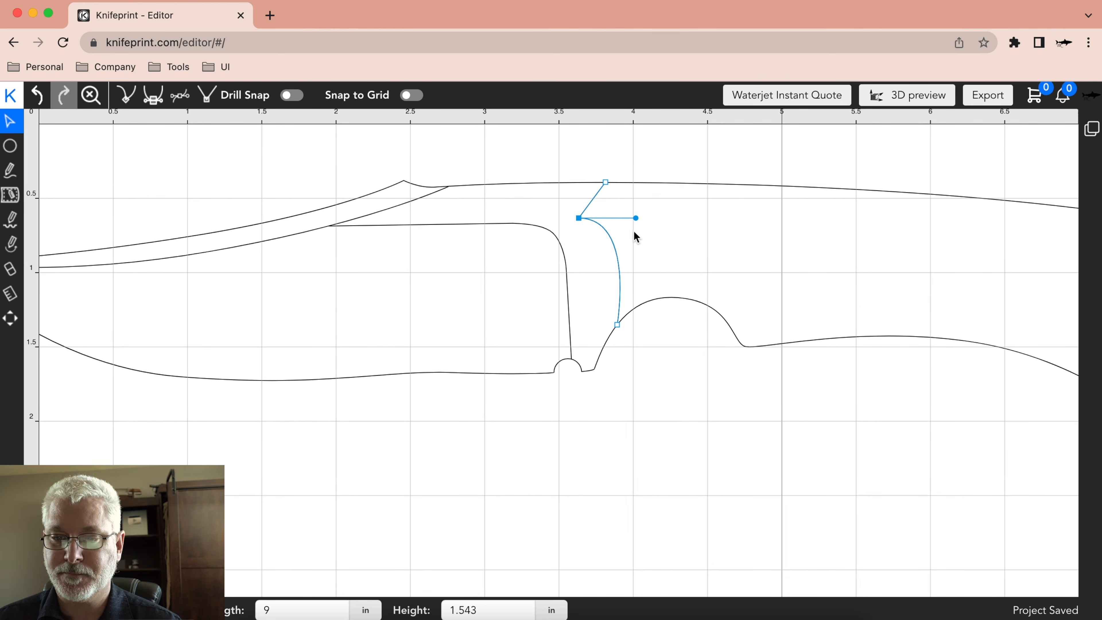
key(ctrl+1)
key(ctrl+2)
drag(579, 217, 588, 246)
click(634, 171)
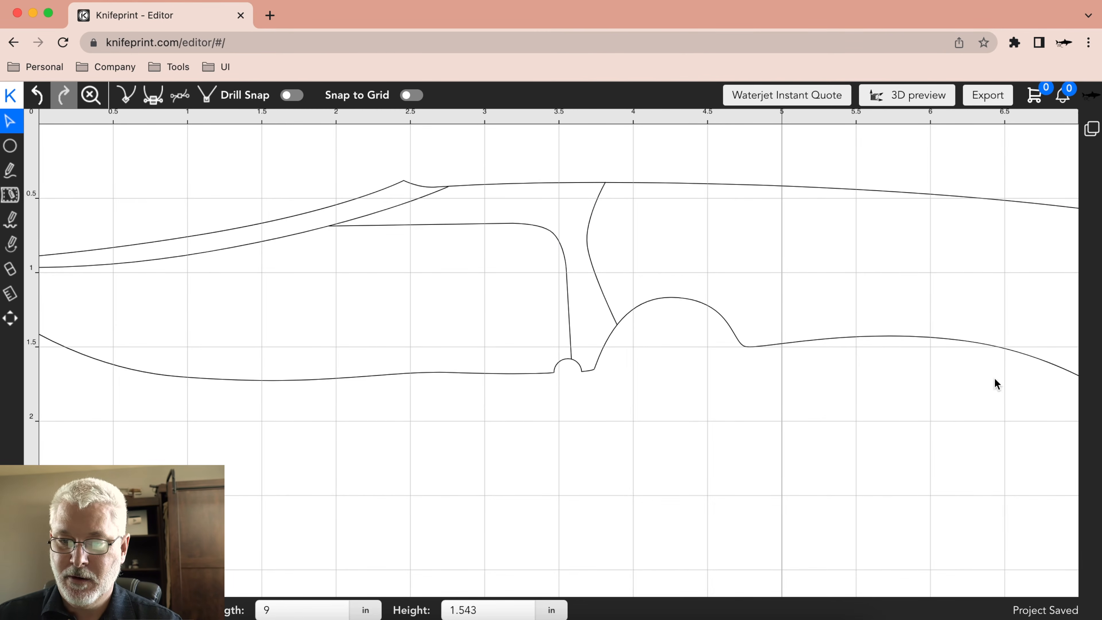
Lengthen the middle node's symmetric handles for a rounder grip line, nudge the node down, and reset the view to the whole knife.
click(589, 247)
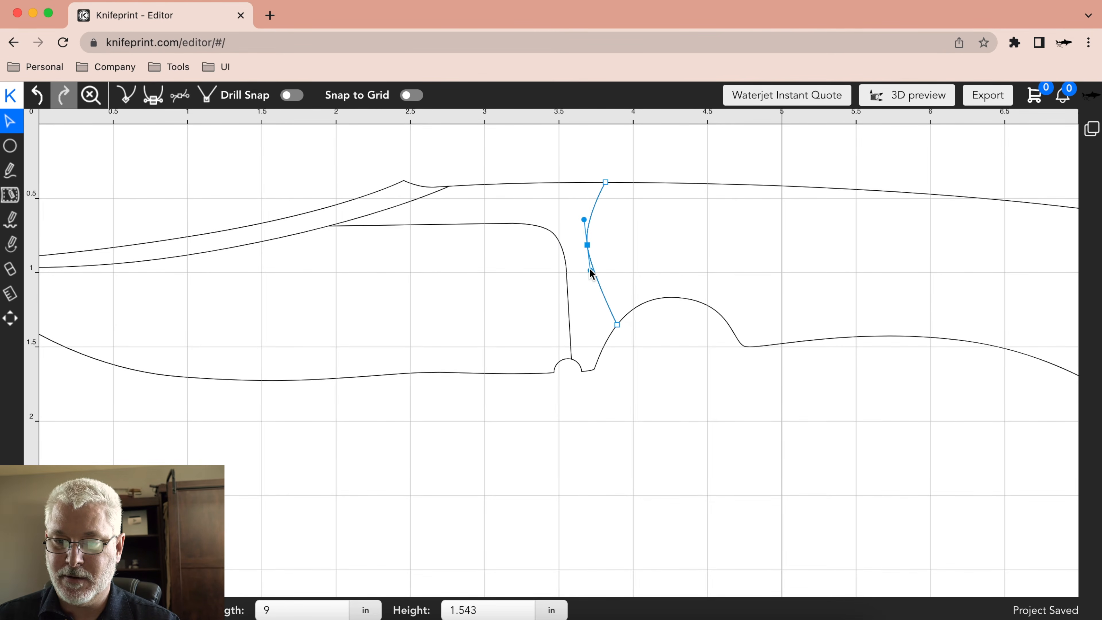
drag(590, 274, 592, 299)
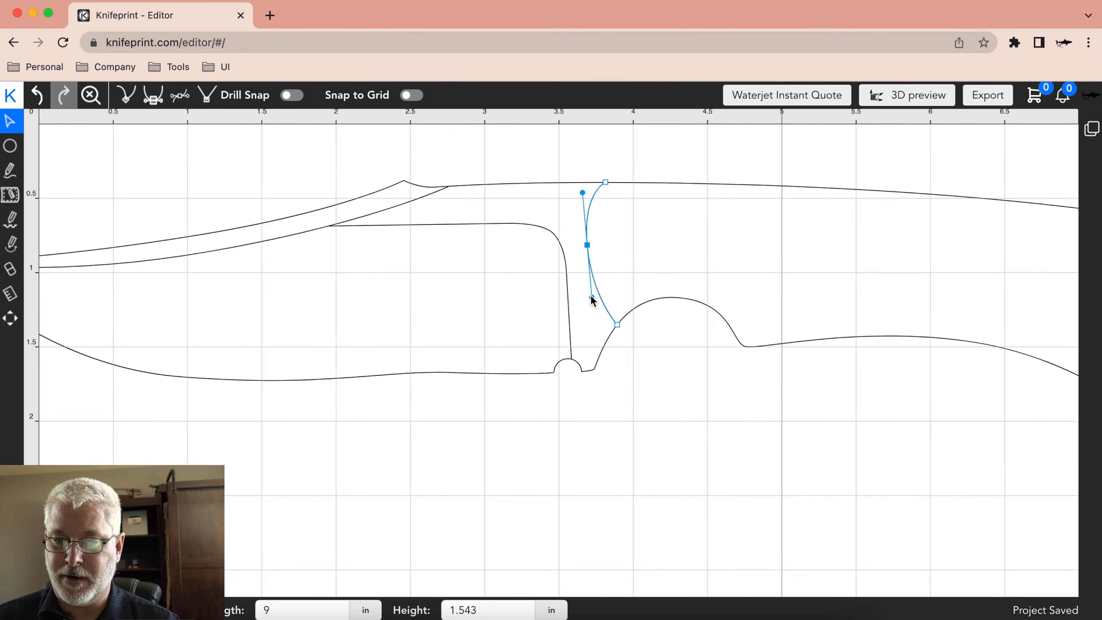
drag(586, 245, 586, 248)
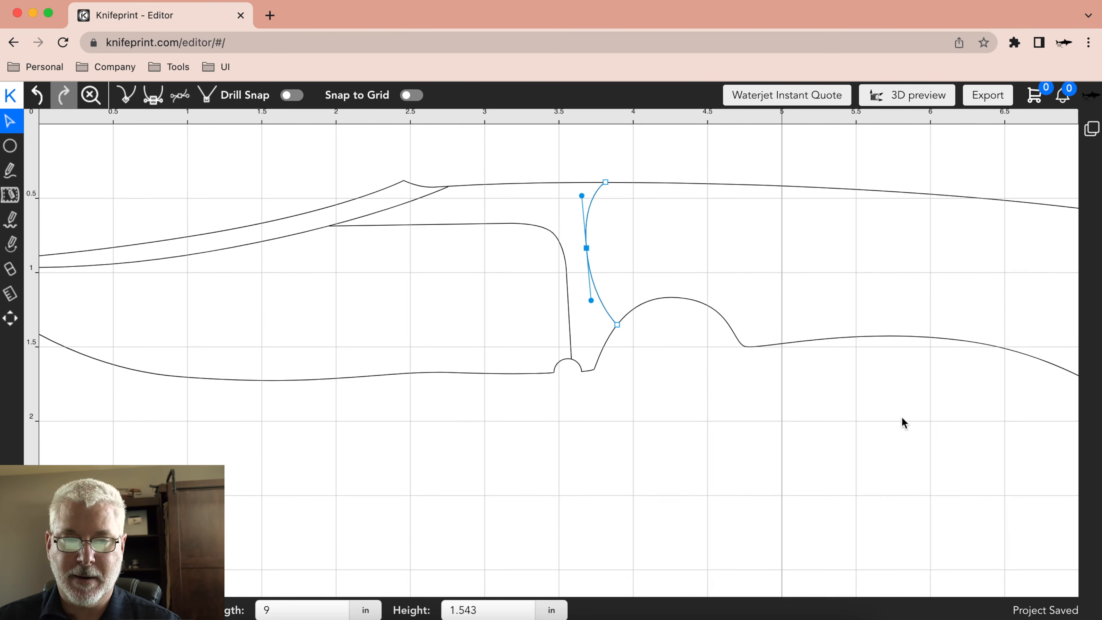
click(84, 100)
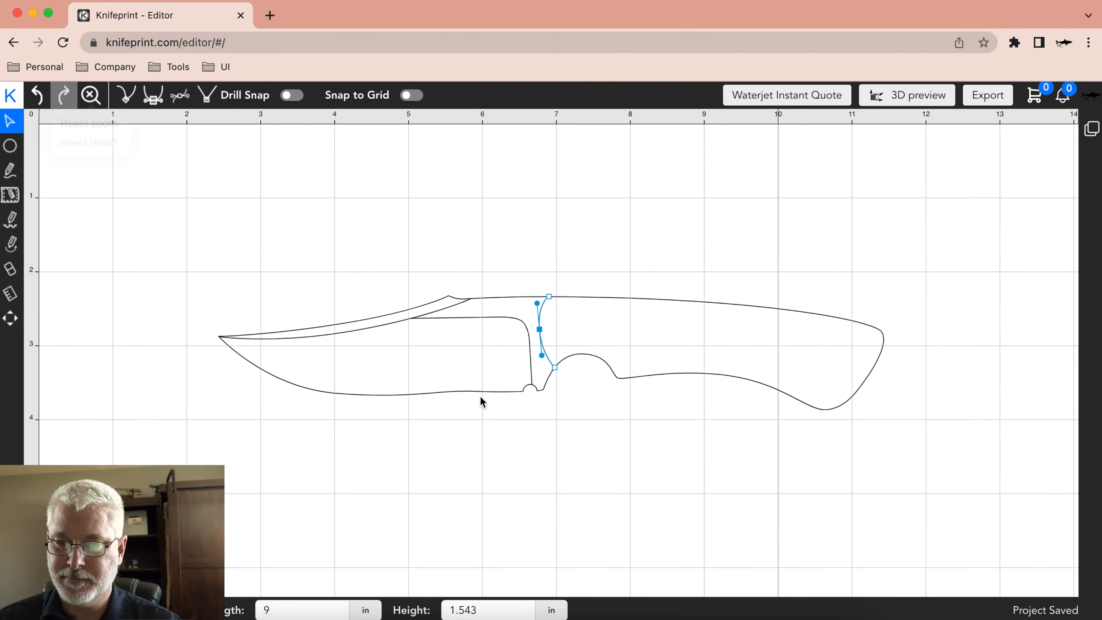
click(770, 184)
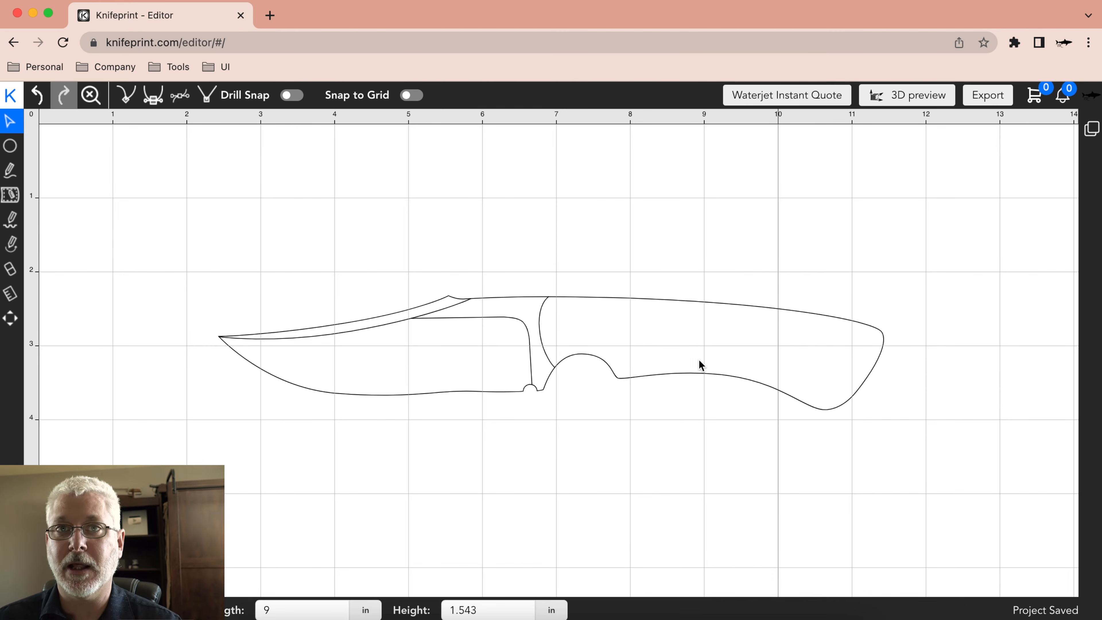
Draw a drill hole about 0.35 in in diameter in the grip, above the finger notch.
click(717, 376)
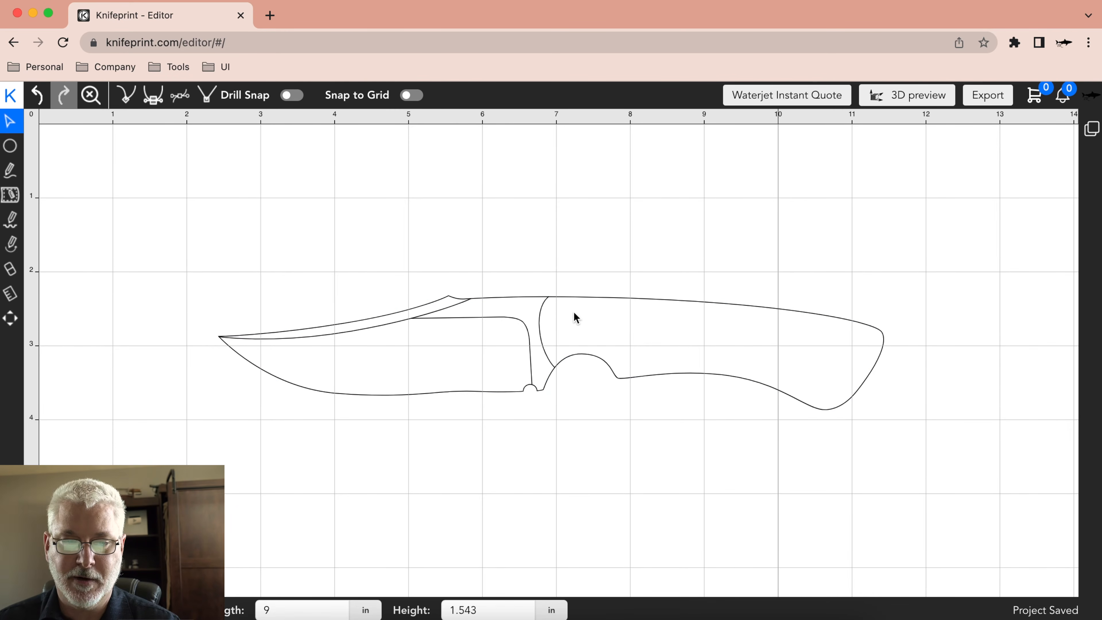
click(11, 148)
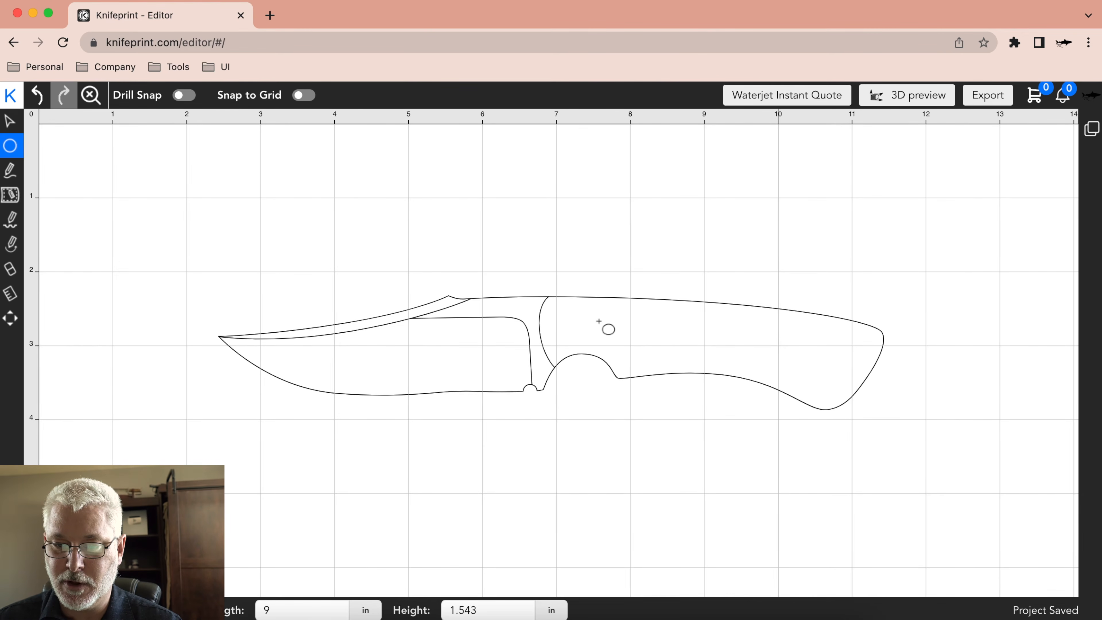
drag(596, 318, 612, 333)
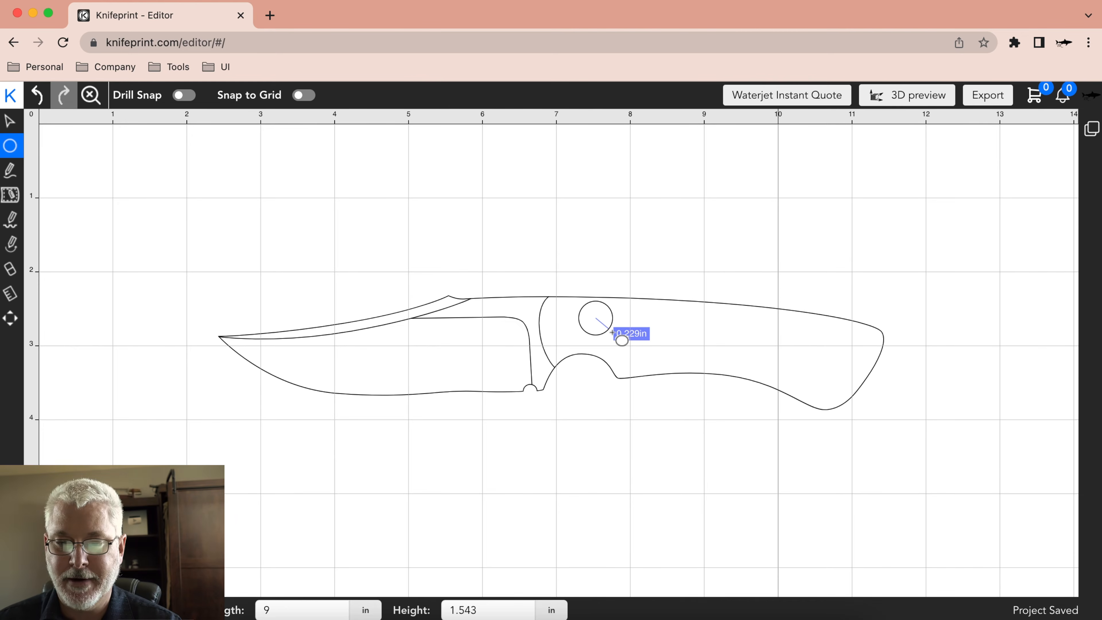
drag(612, 333, 608, 329)
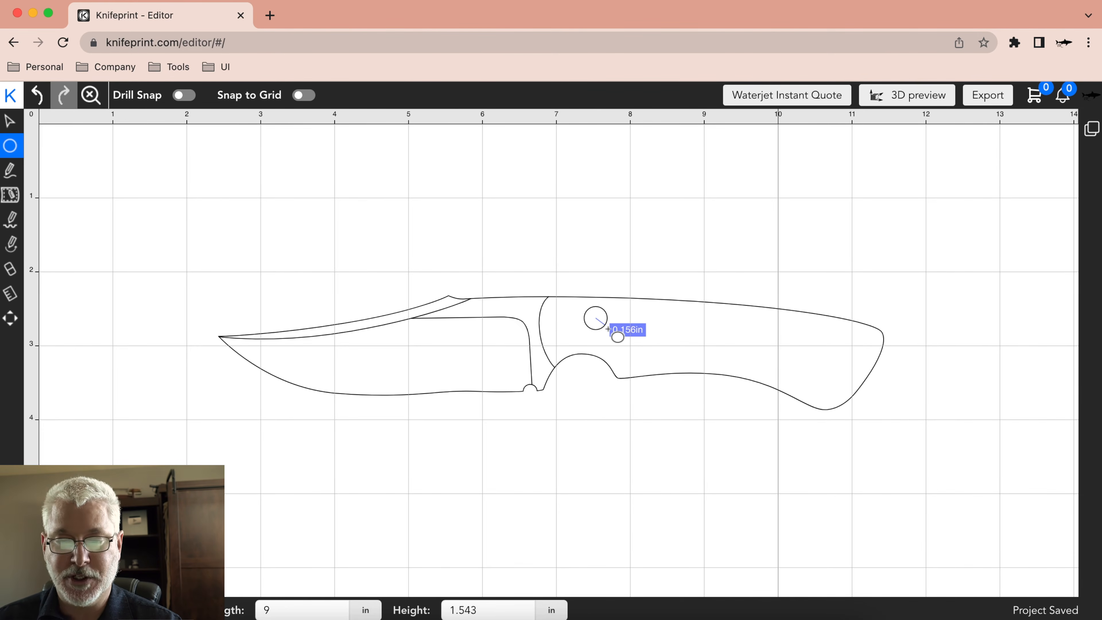
drag(608, 329, 607, 329)
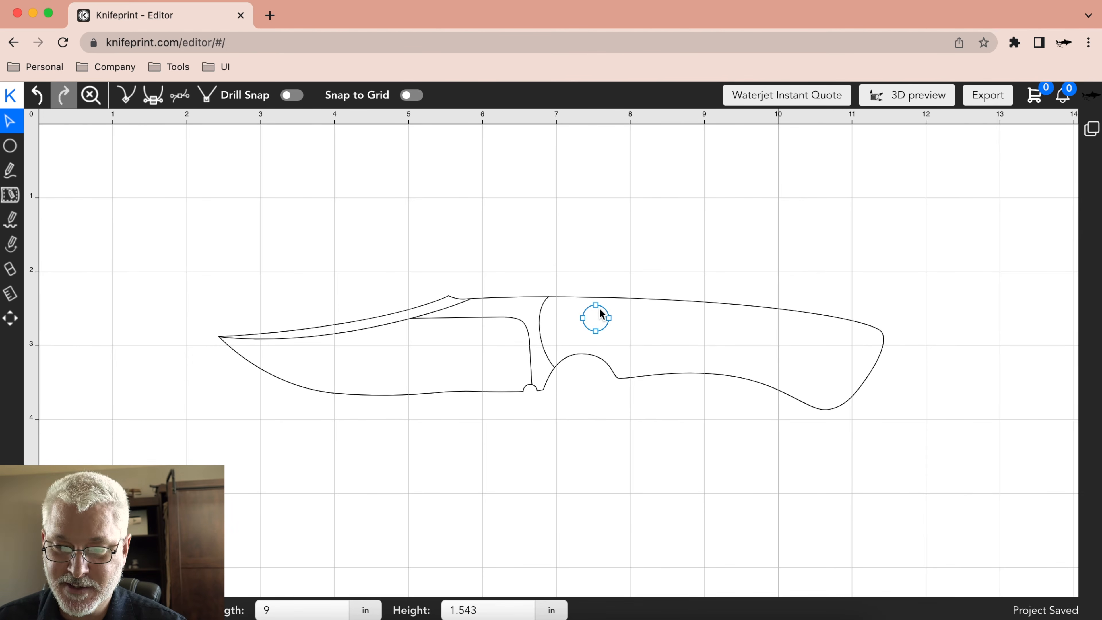
Set the drill hole's diameter to 0.25 in and shift the hole slightly toward the blade.
click(602, 318)
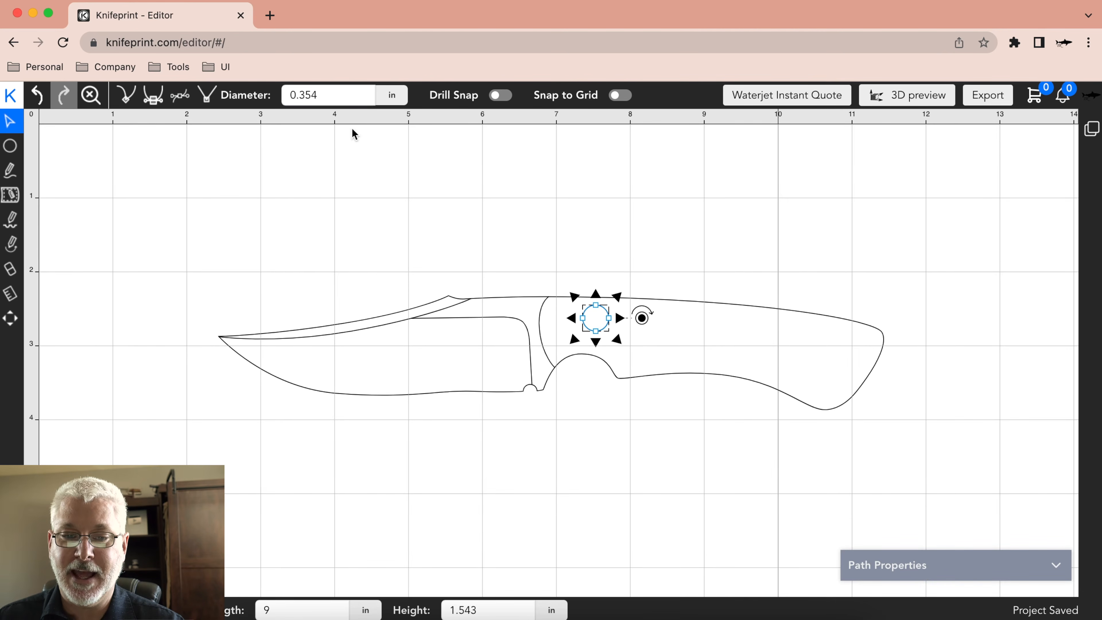
click(326, 93)
key(BackSpace)
key(BackSpace)
key(BackSpace)
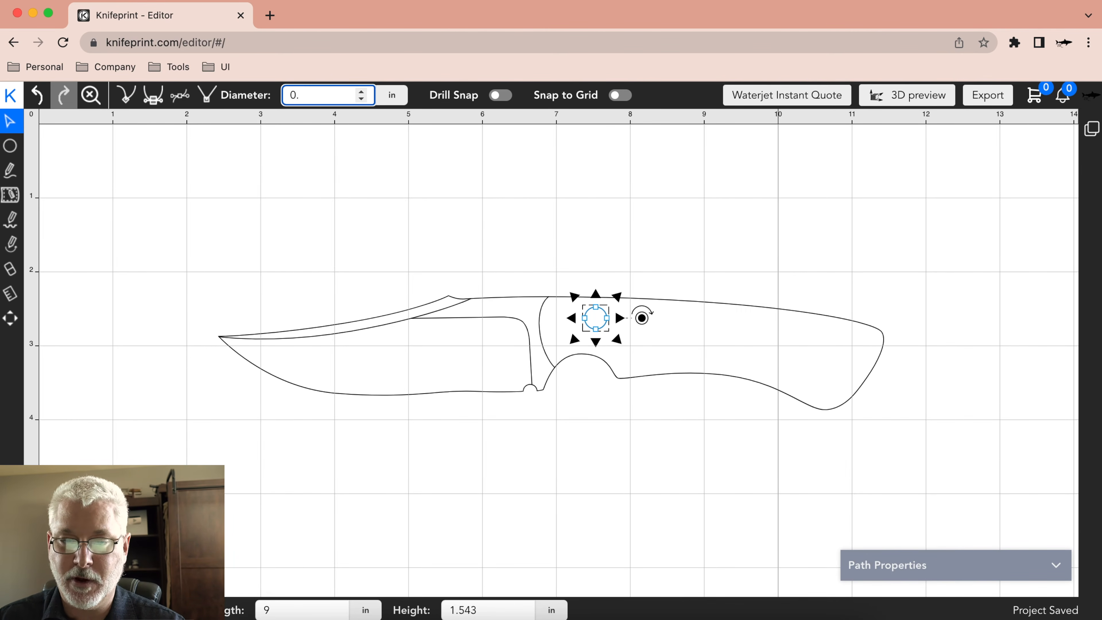
text(25)
click(570, 261)
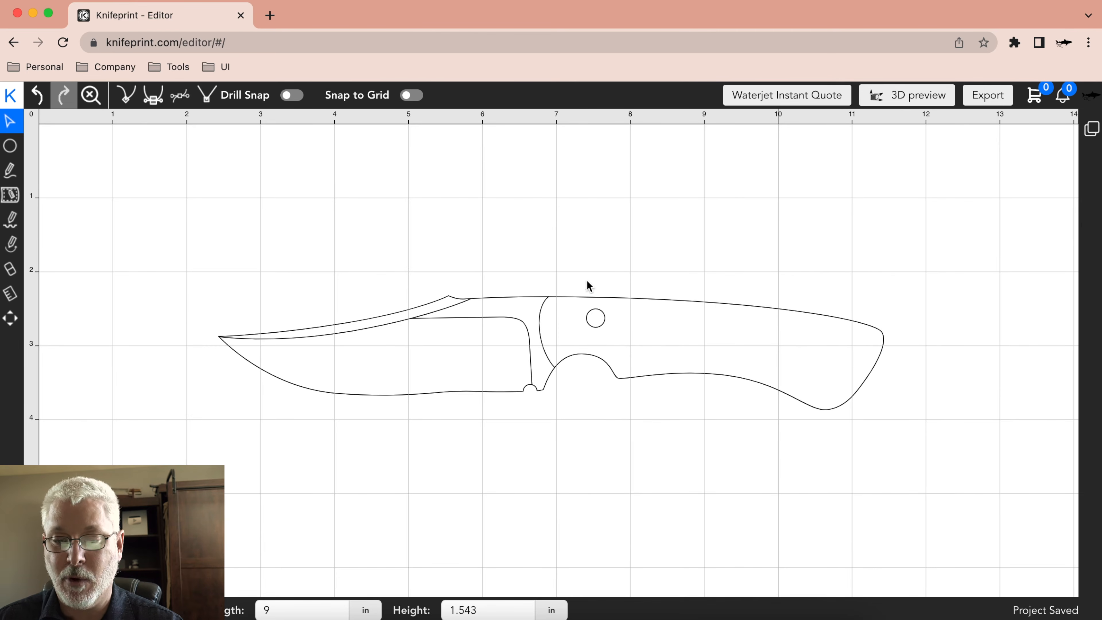
mouse_move(598, 322)
mouse_down()
mouse_move(599, 332)
mouse_move(595, 322)
mouse_up()
click(613, 238)
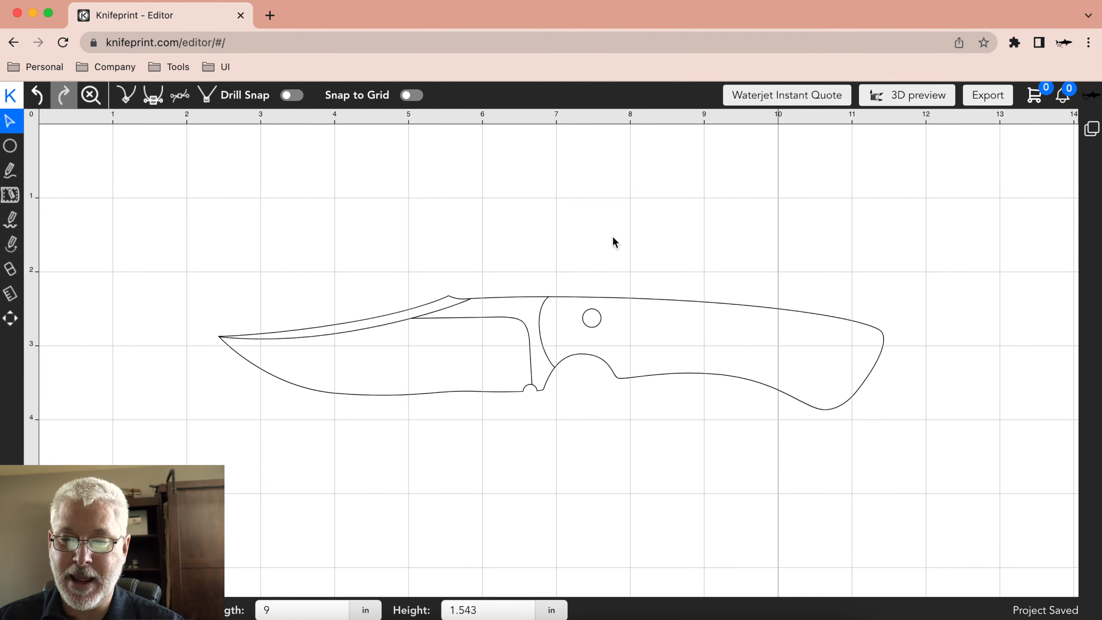
Select the grip's drill hole and review the Drill Snap options in the editor settings.
click(596, 321)
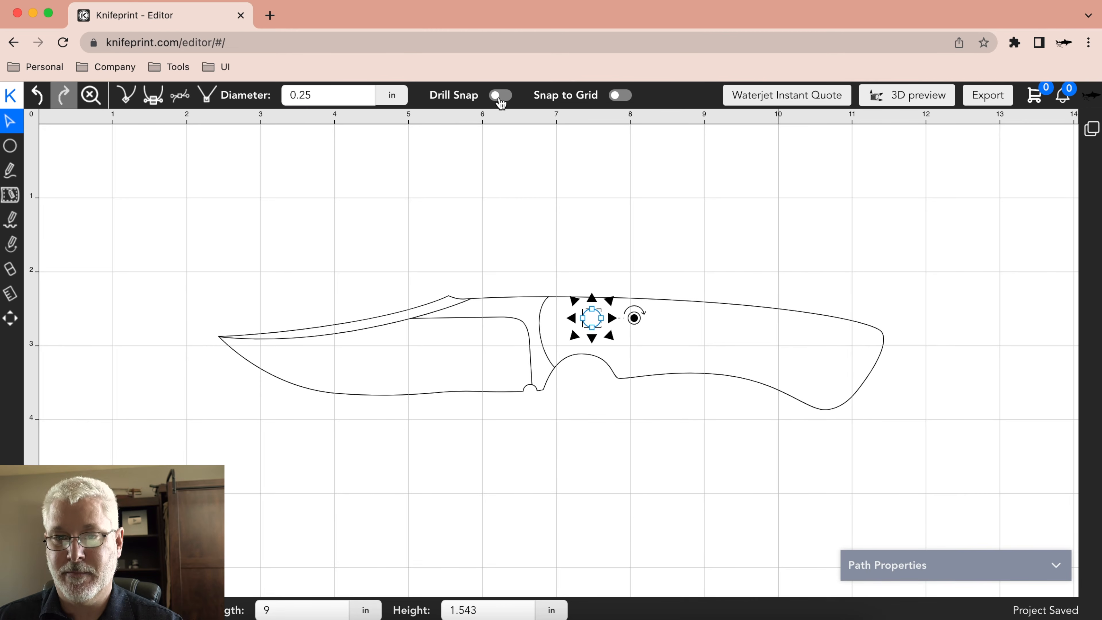
click(1092, 96)
click(1024, 129)
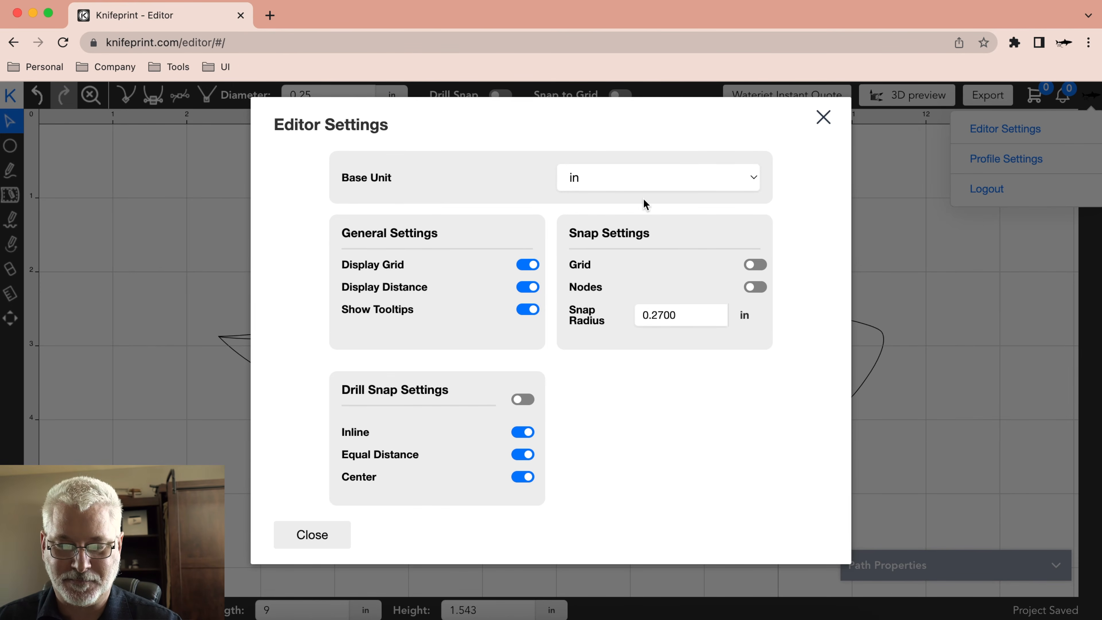
click(317, 535)
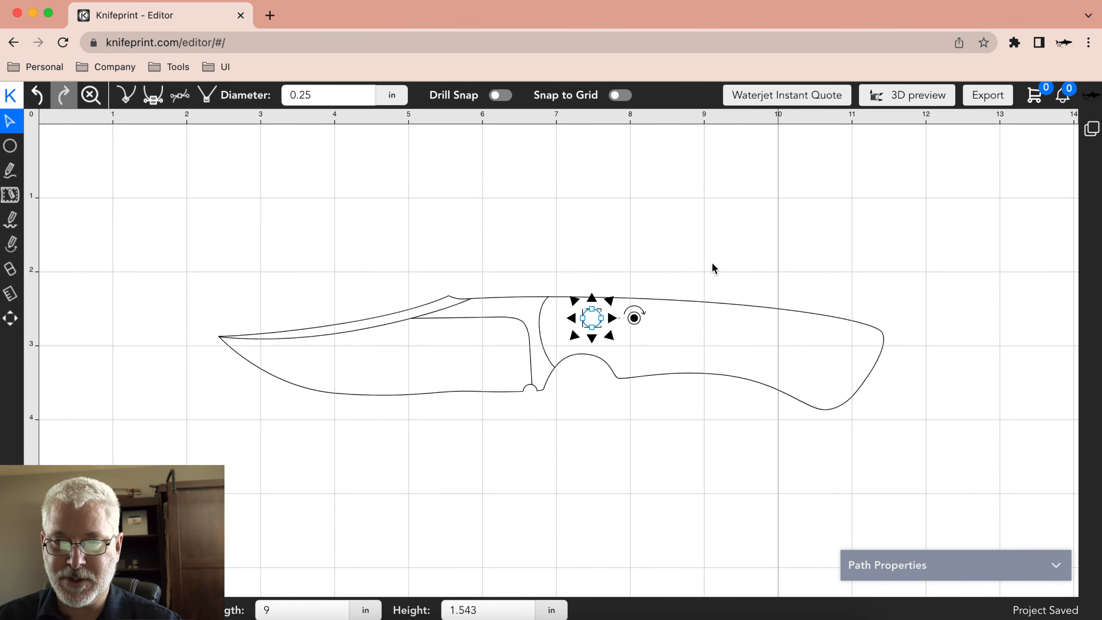
Turn on Drill Snap and move the drill hole down and toward the butt, above the rear of the finger notch.
click(502, 97)
drag(591, 318, 615, 330)
click(697, 542)
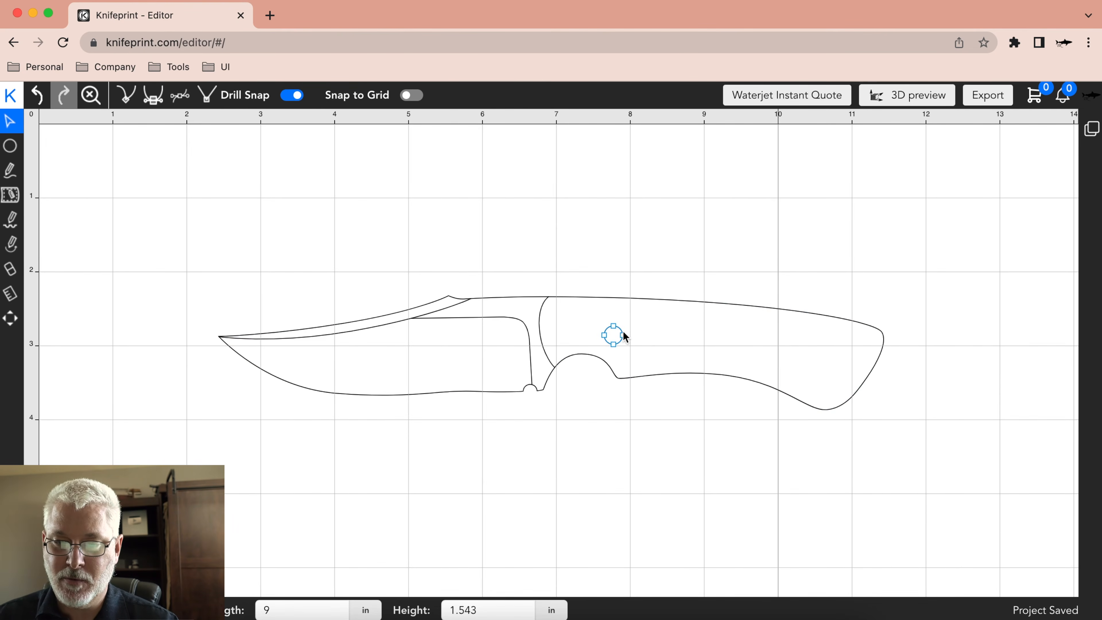
Copy the 0.25 in drill hole, paste it near the butt end of the handle, and shift it slightly further back.
click(612, 336)
right_click(612, 335)
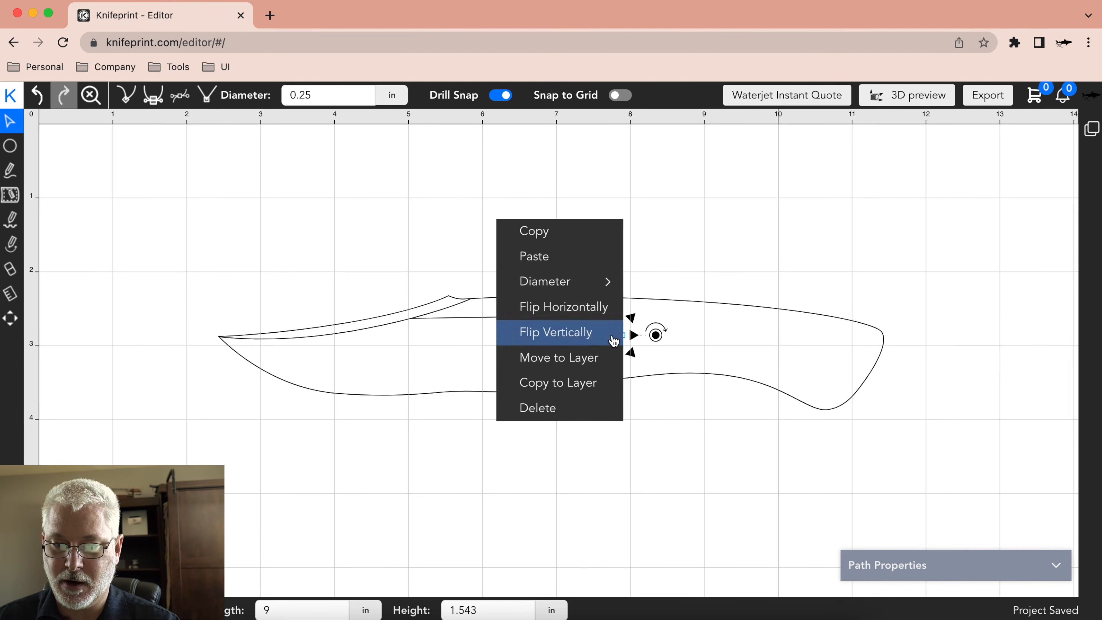
click(598, 236)
click(800, 356)
right_click(799, 355)
click(742, 257)
mouse_move(799, 357)
mouse_down()
mouse_move(799, 346)
mouse_move(700, 340)
mouse_move(821, 354)
mouse_move(822, 381)
mouse_move(749, 353)
mouse_move(722, 358)
mouse_move(796, 347)
mouse_move(822, 359)
mouse_move(761, 351)
mouse_move(823, 363)
mouse_move(803, 345)
mouse_move(826, 343)
mouse_move(817, 358)
mouse_up()
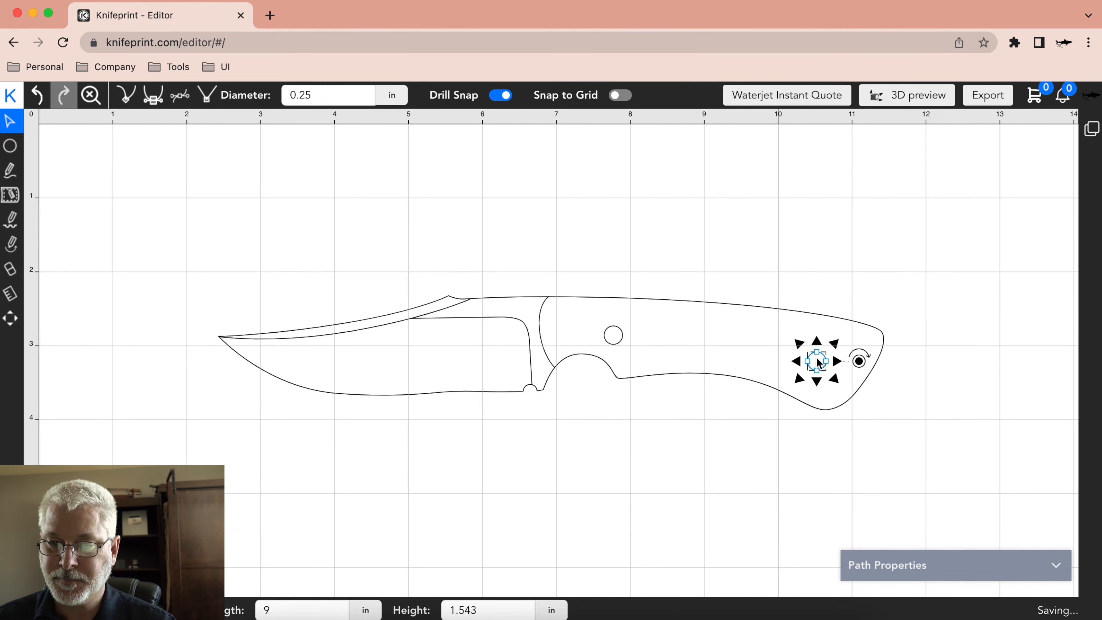
click(684, 199)
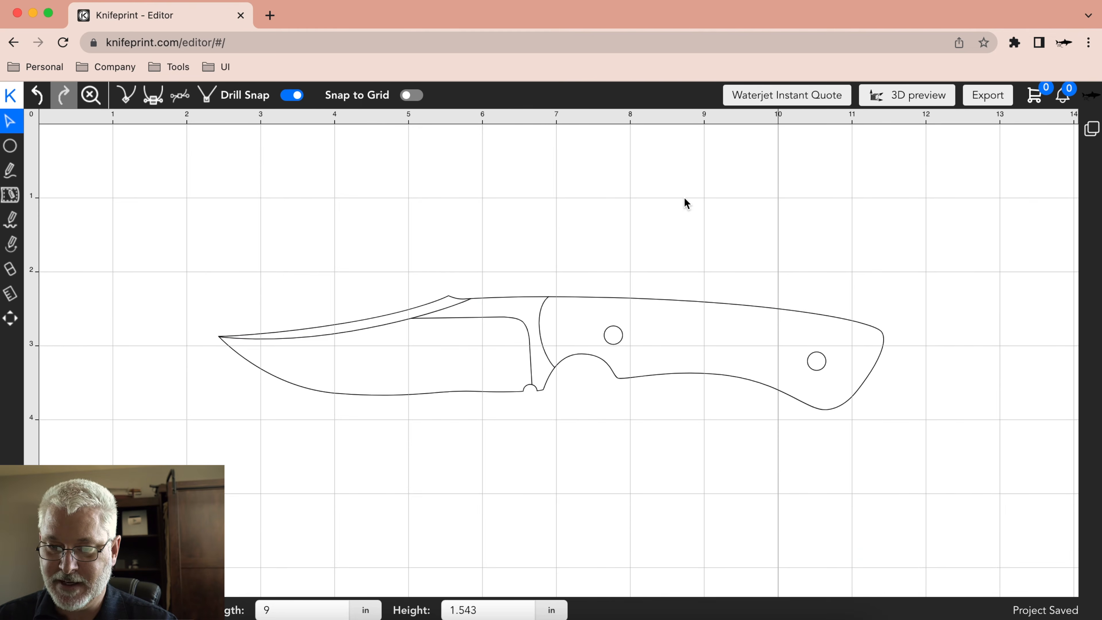
Move the front drill hole slightly up and toward the blade, above the finger notch.
click(616, 337)
mouse_move(611, 333)
mouse_down()
mouse_move(628, 337)
mouse_move(597, 327)
mouse_up()
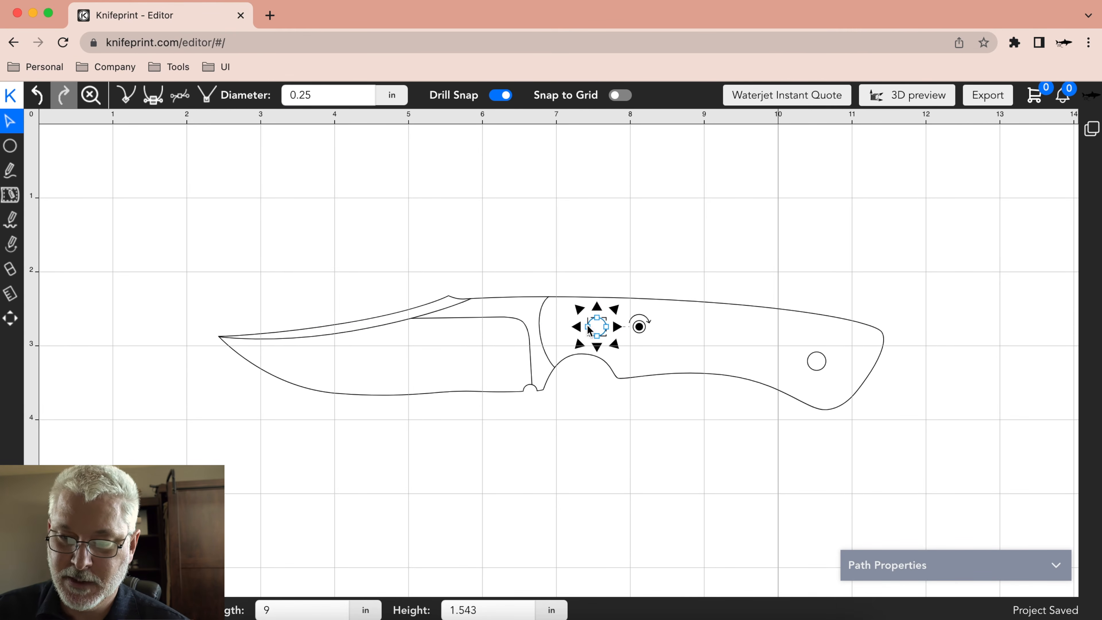
click(618, 236)
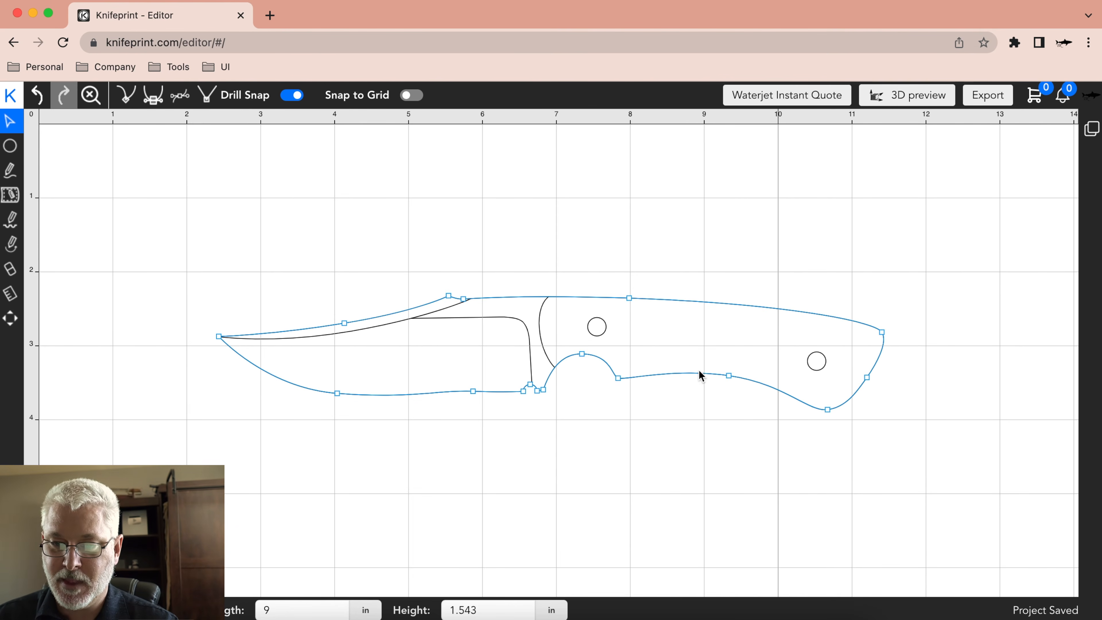
Paste a third drill hole in the handle and snap it in line with and equidistant from the other two holes.
right_click(668, 339)
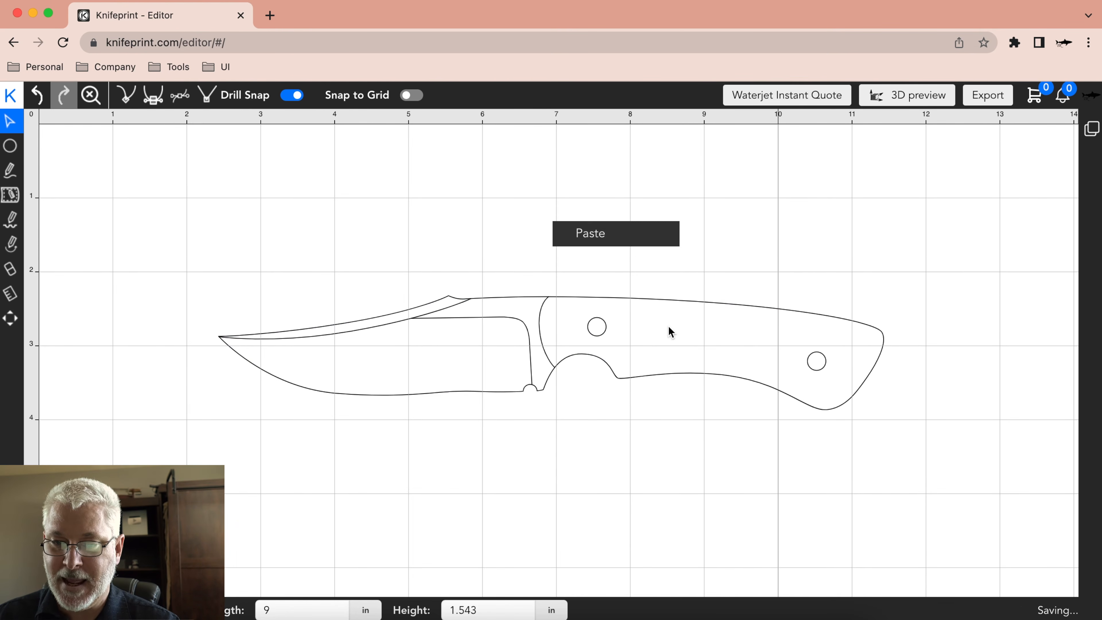
click(631, 247)
drag(669, 334, 715, 347)
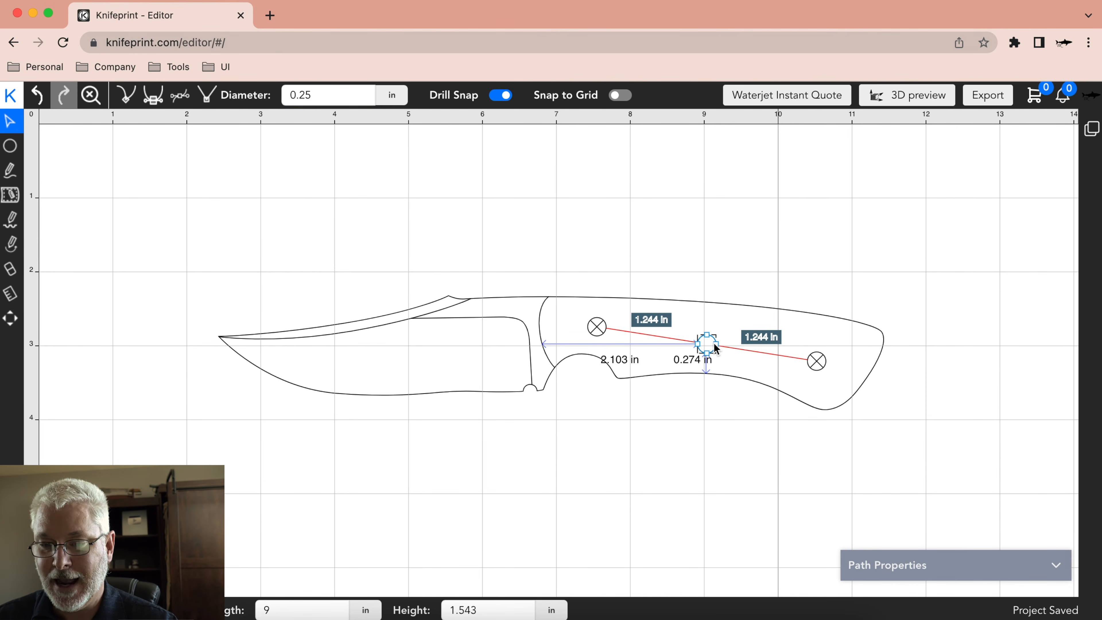
click(715, 347)
drag(711, 339, 701, 344)
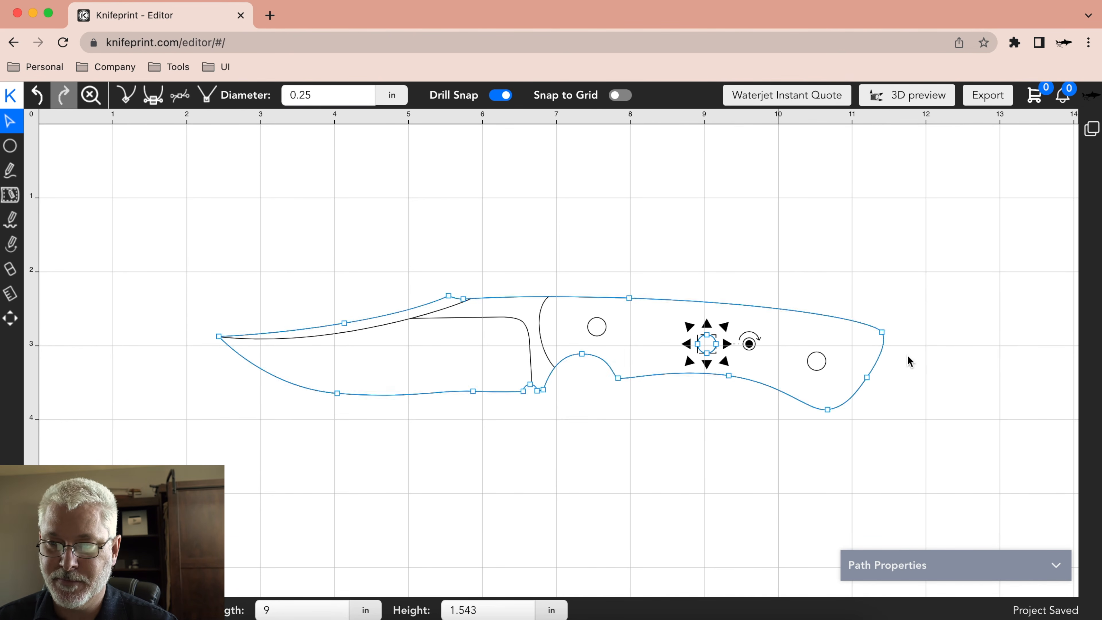
Disable the Inline option of Drill Snap in the editor settings, keeping Equal Distance and Center enabled.
click(1093, 95)
click(1046, 126)
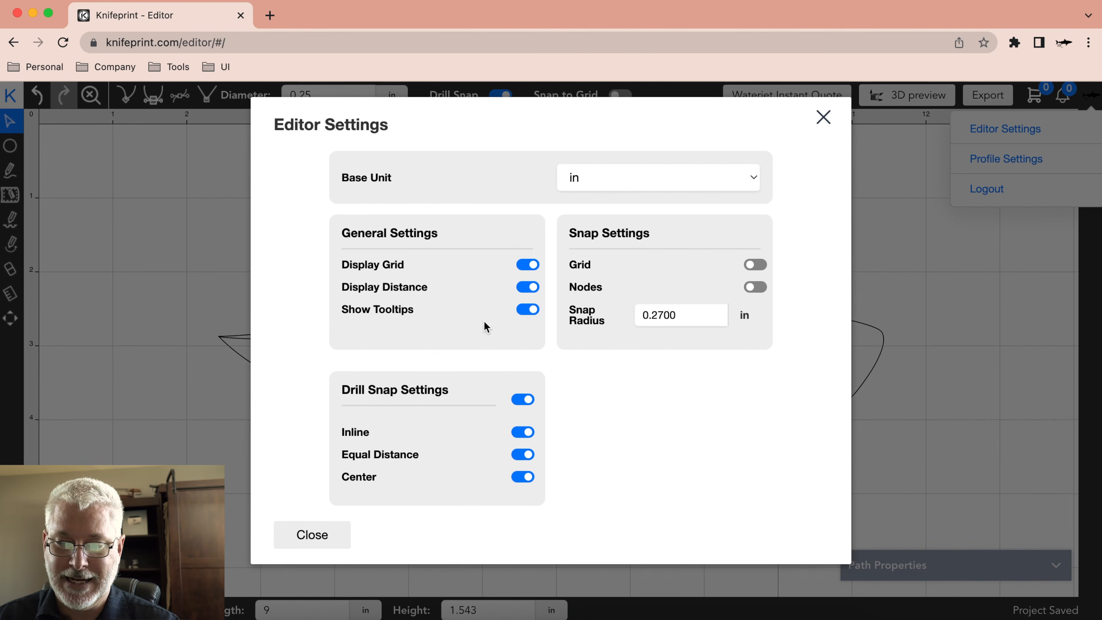
click(523, 432)
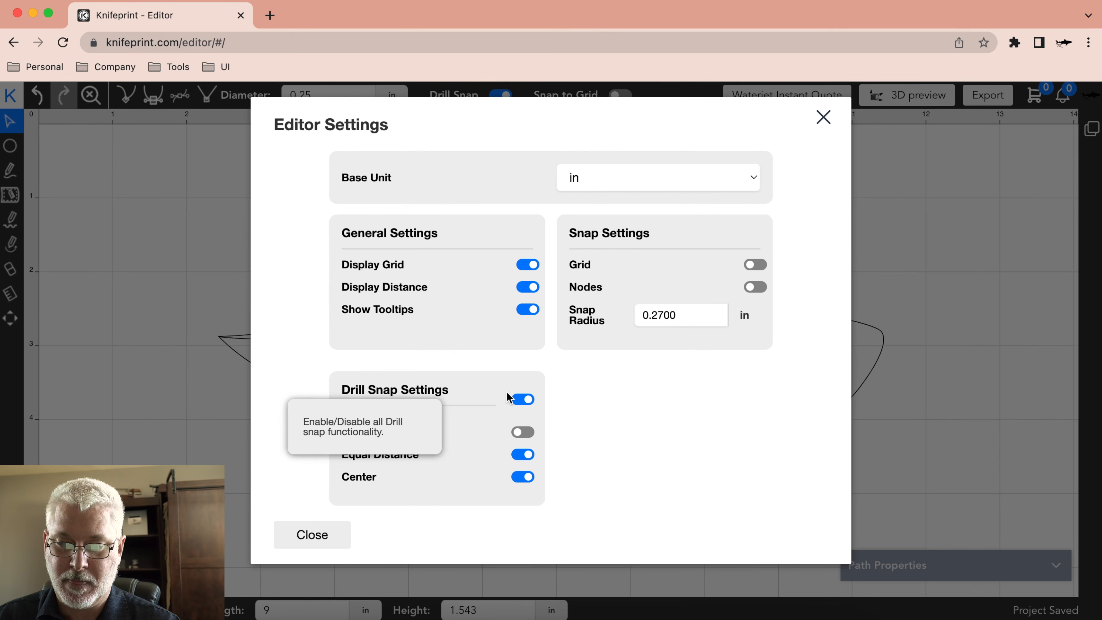
click(309, 535)
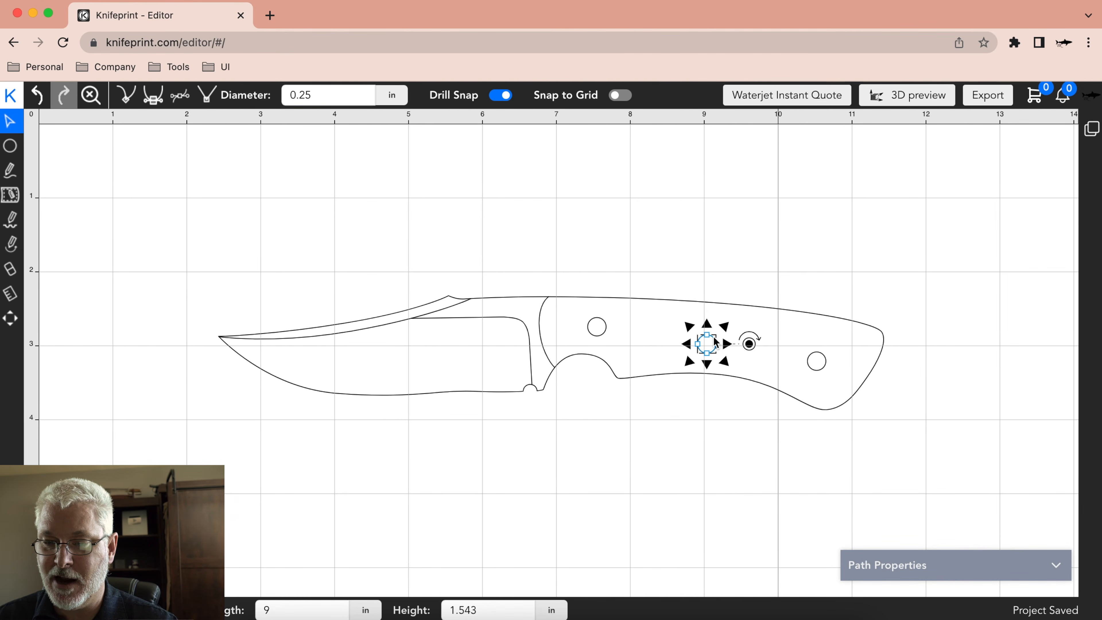
Move the middle drill hole slightly up, off the line between the outer holes, keeping it equidistant from both.
click(708, 343)
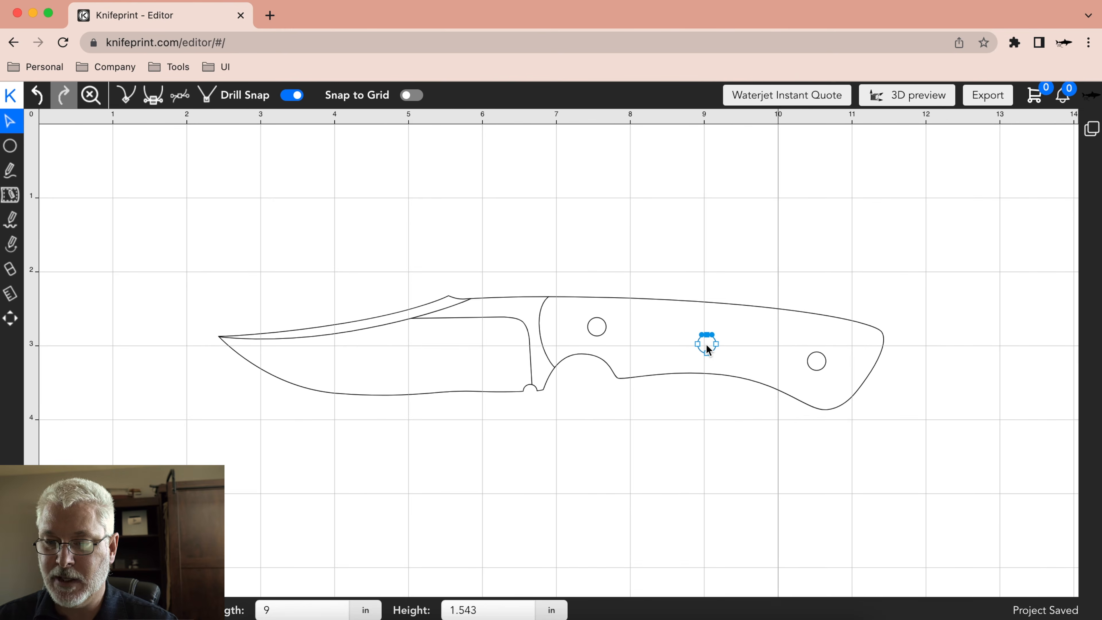
click(706, 344)
drag(706, 344, 707, 342)
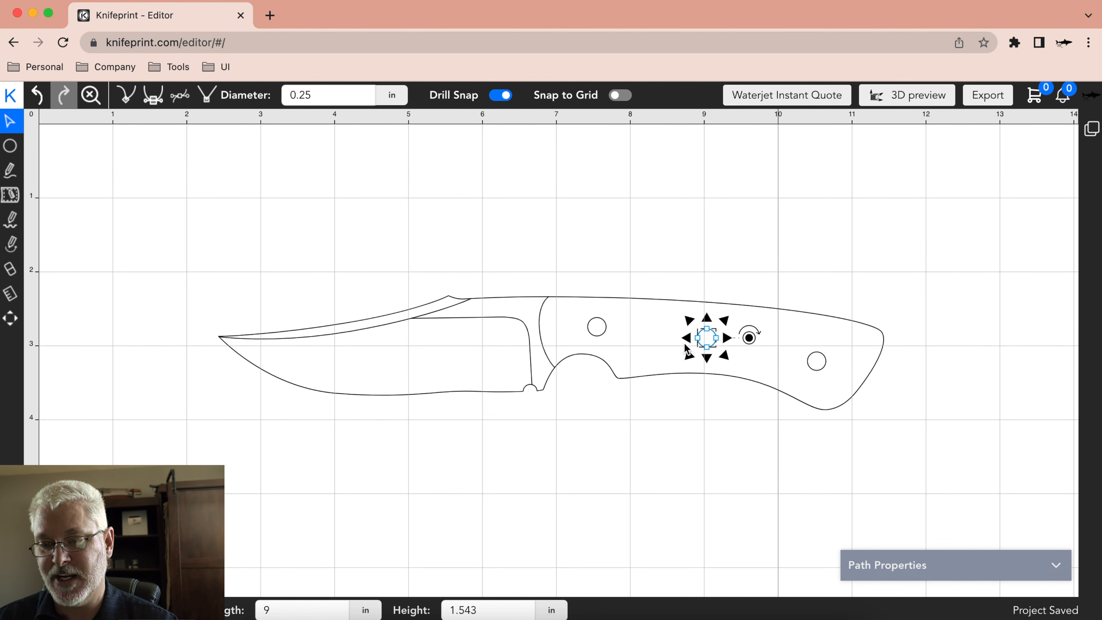
click(660, 251)
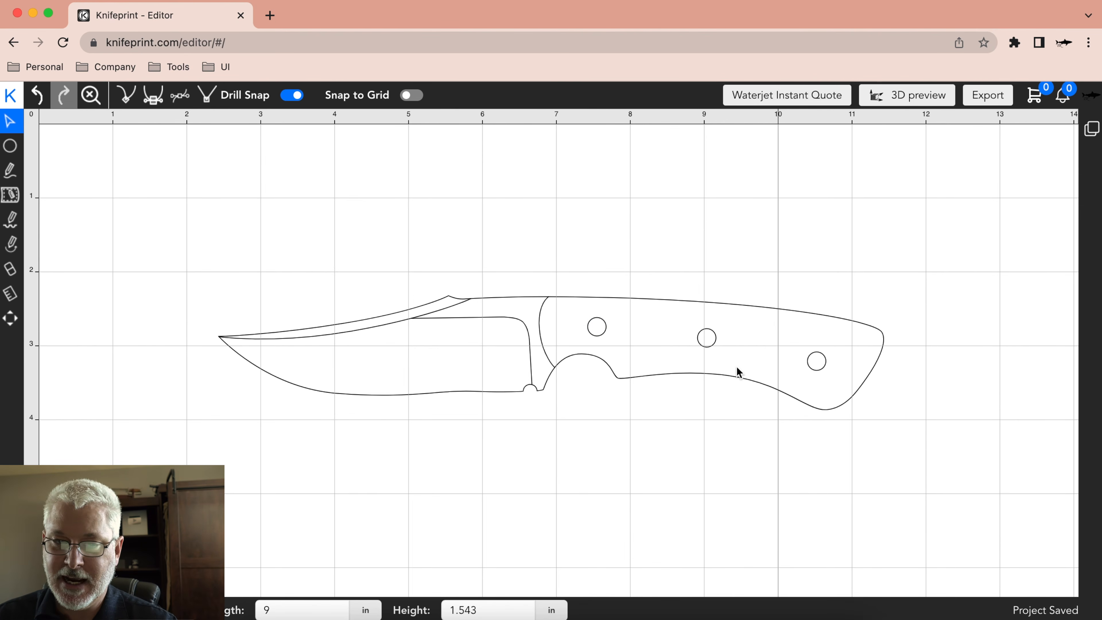
Check the selection of the middle and front drill holes and turn off Drill Snap.
click(706, 338)
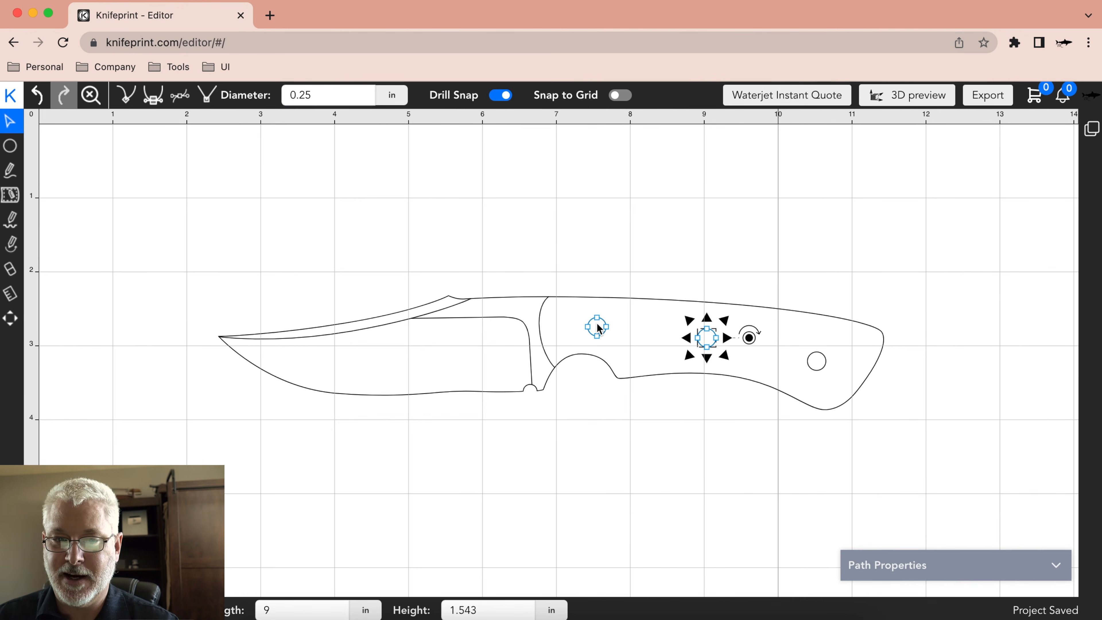
click(608, 333)
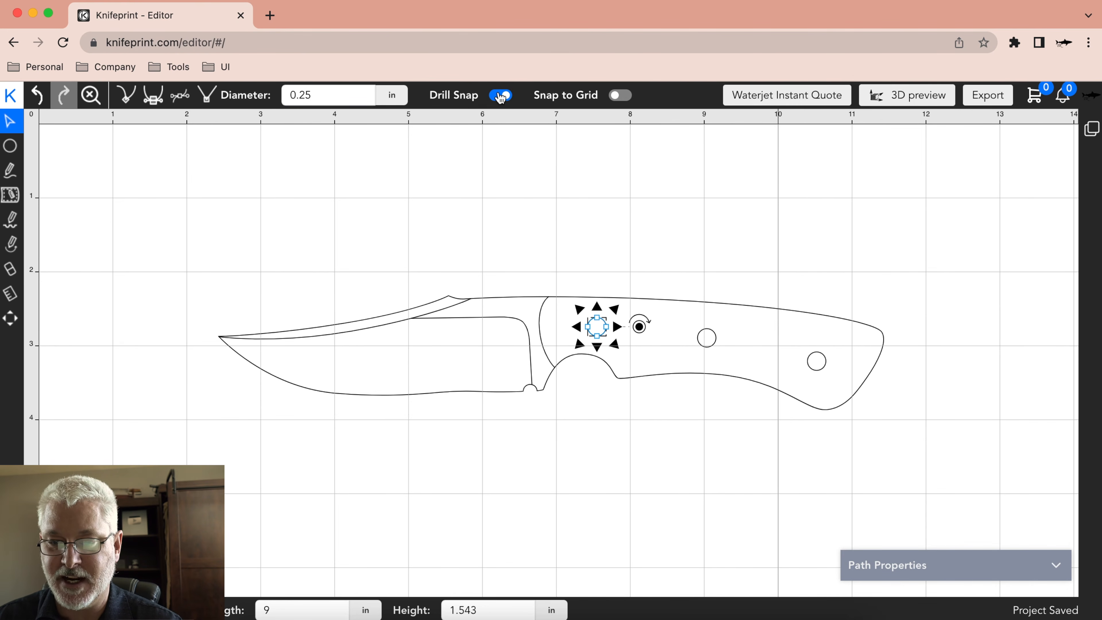
click(501, 95)
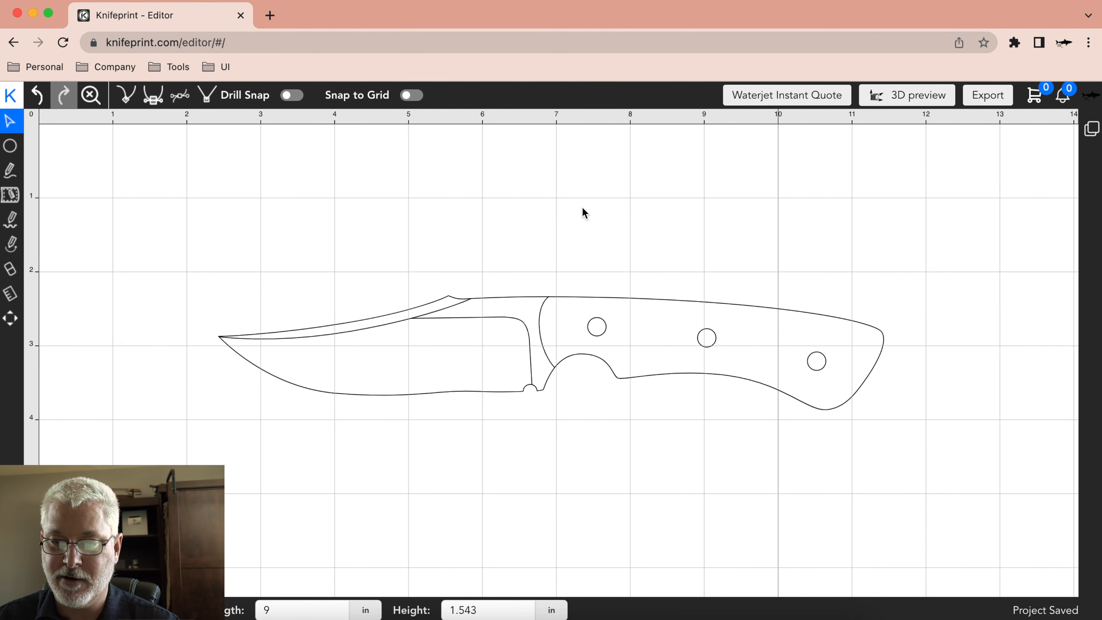
click(594, 328)
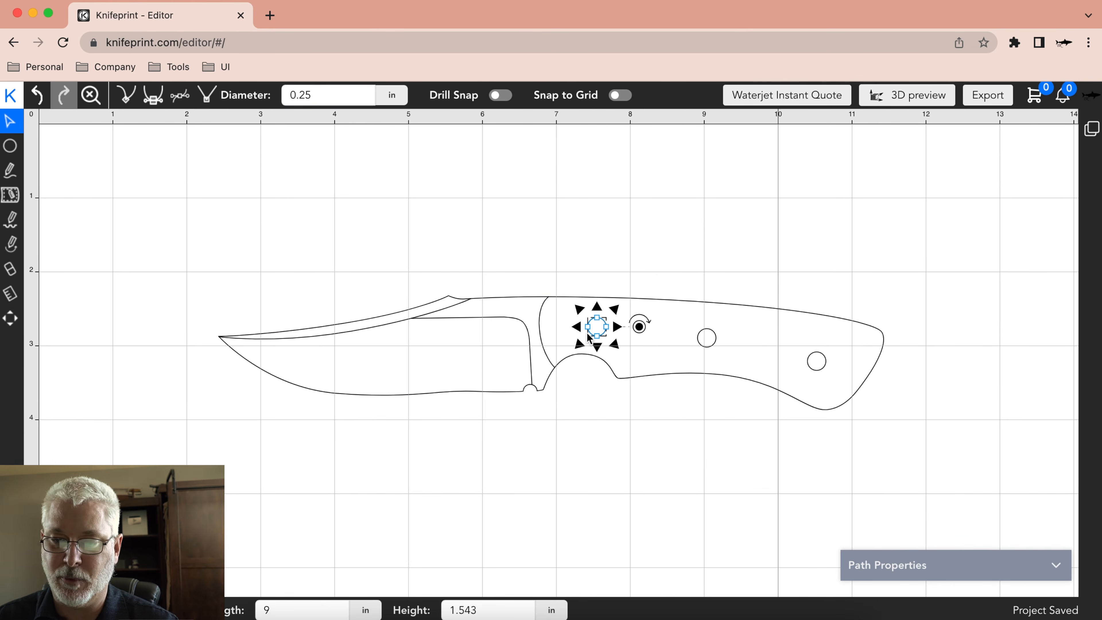
click(612, 228)
Examine the knife outline's nodes, the spine node's curve handles, and the blade and handle paths.
click(680, 301)
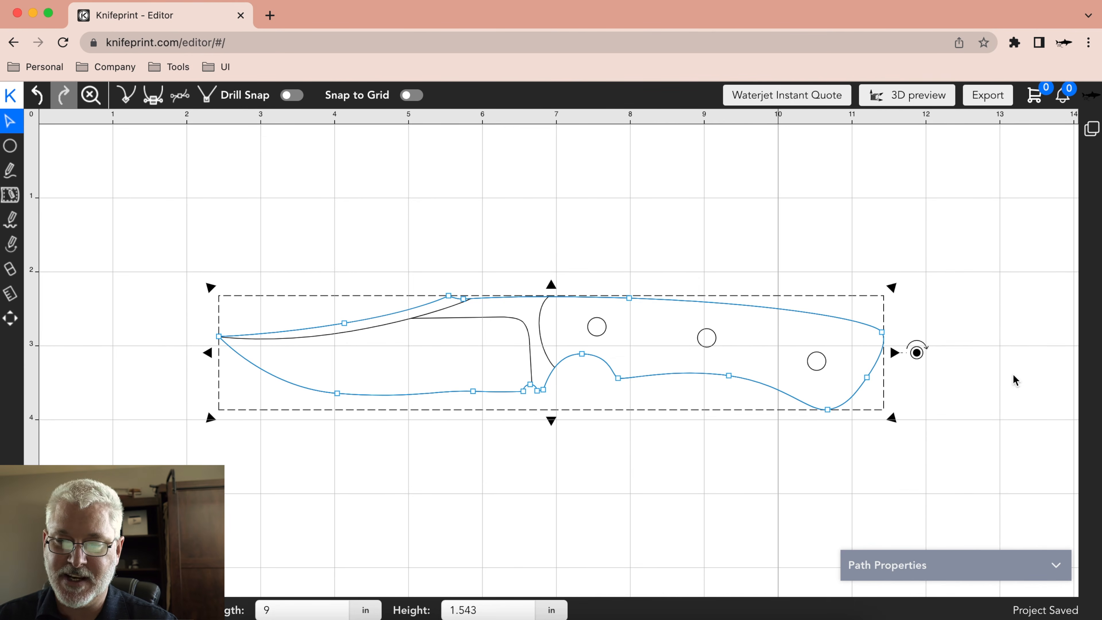
click(694, 267)
click(672, 301)
click(630, 298)
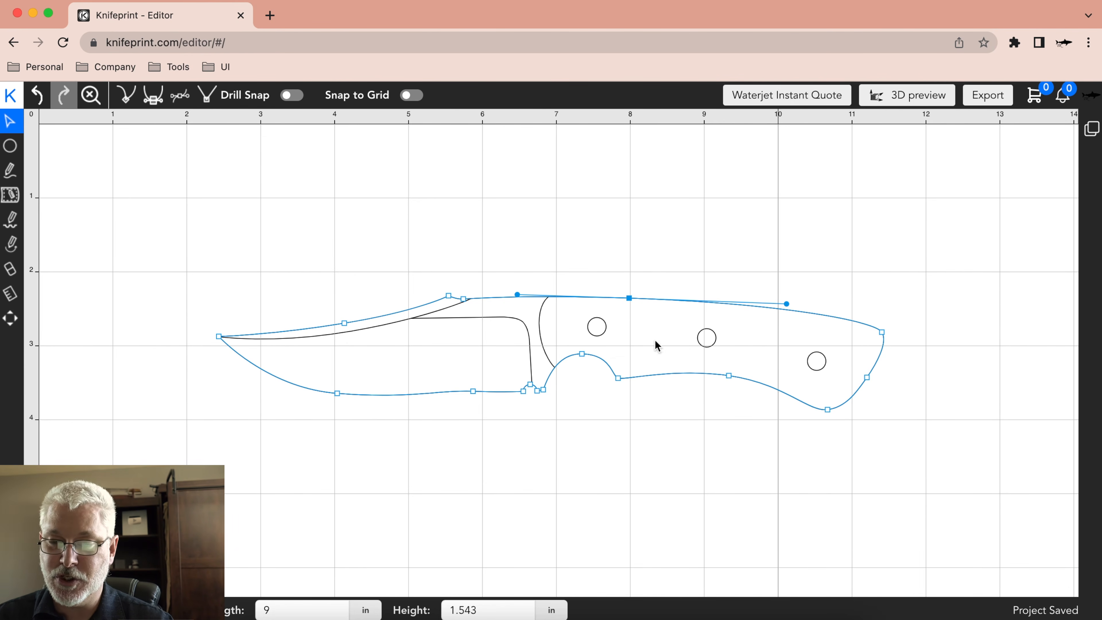
click(546, 234)
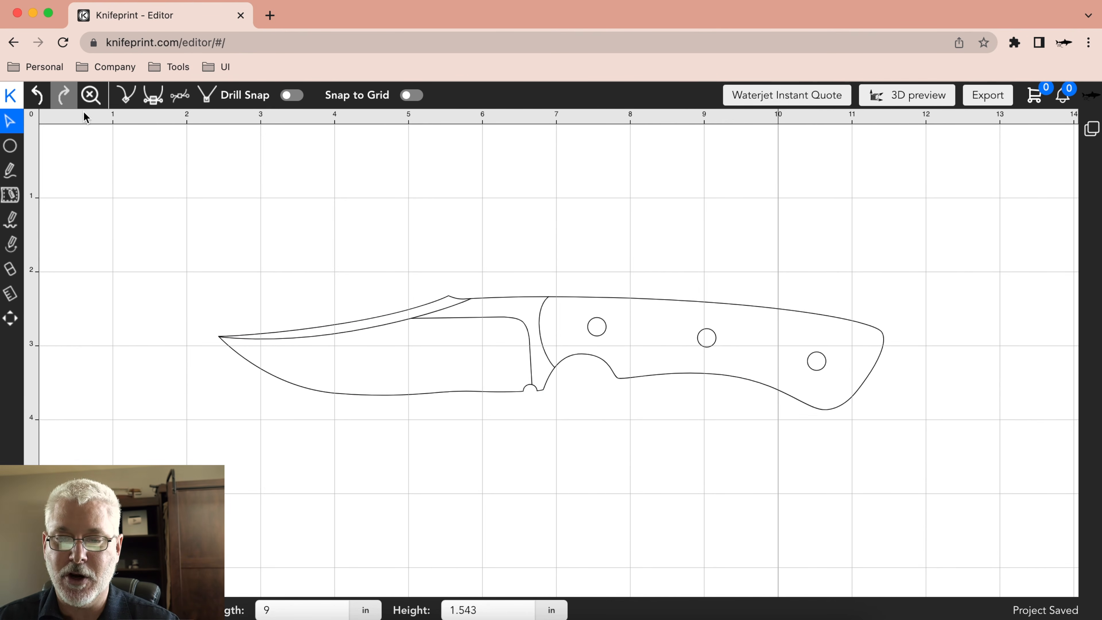
click(399, 395)
click(430, 406)
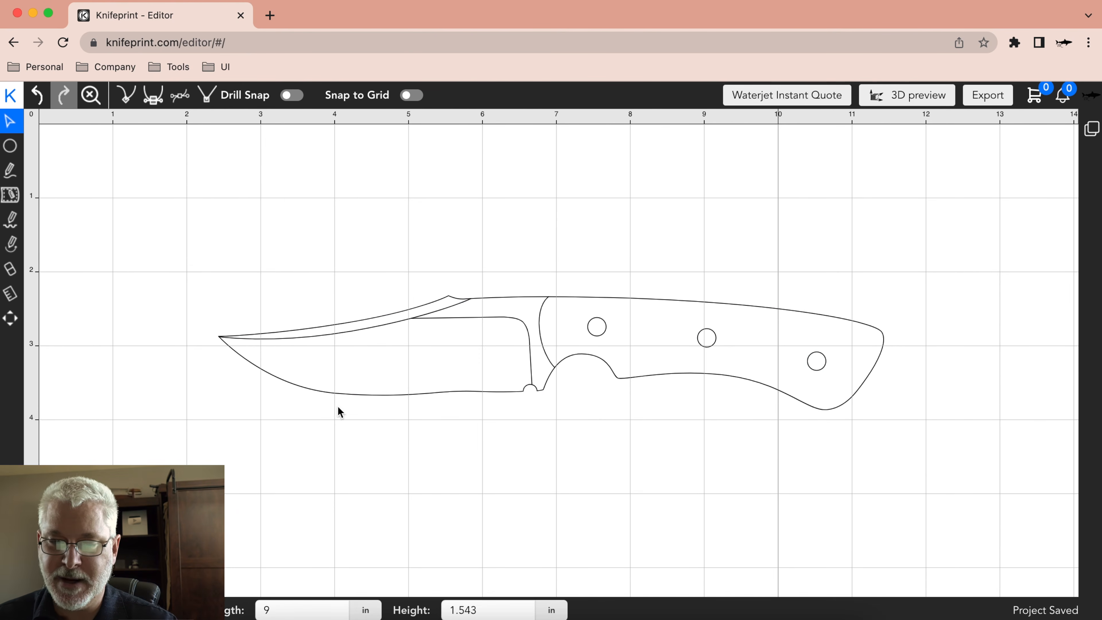
click(264, 365)
click(361, 331)
click(430, 415)
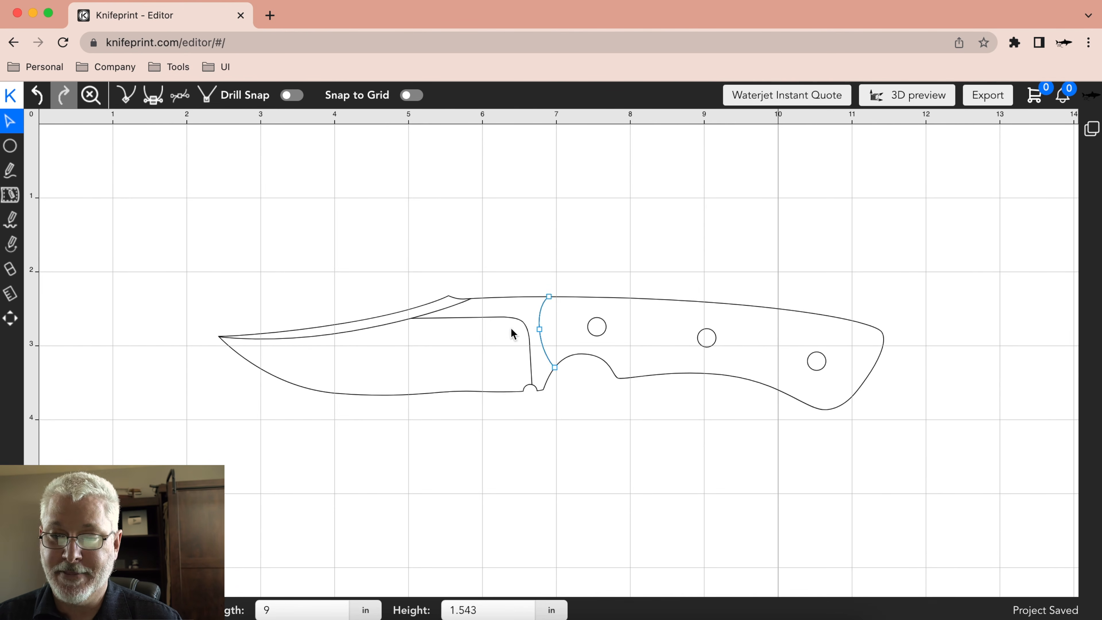
click(589, 331)
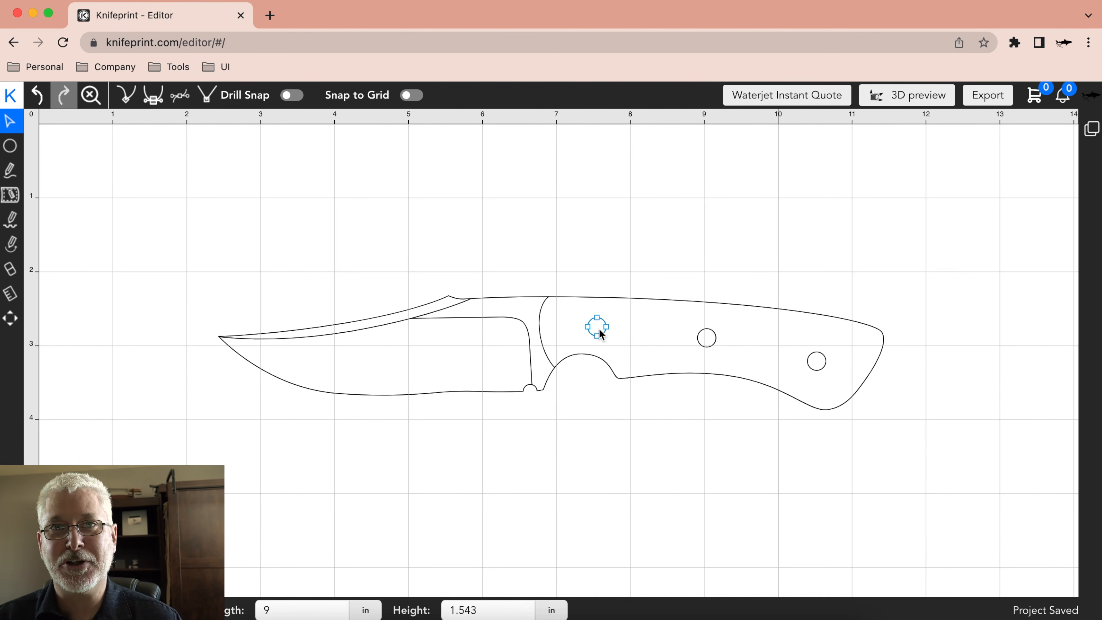